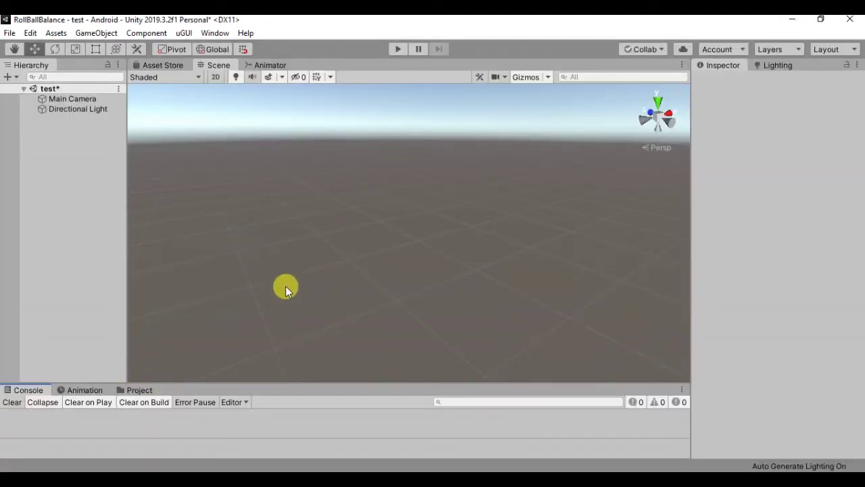
Add a Sphere to the scene from the Hierarchy's 3D Object menu
right_click(74, 190)
mouse_move(148, 319)
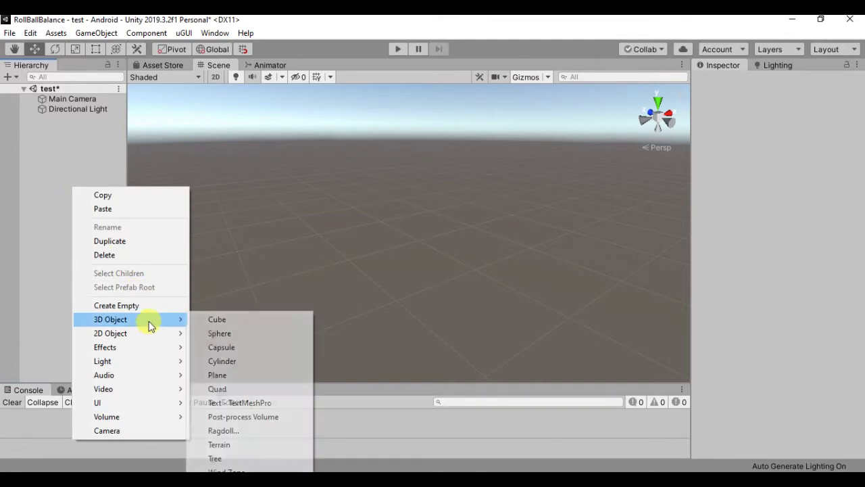
left_click(234, 332)
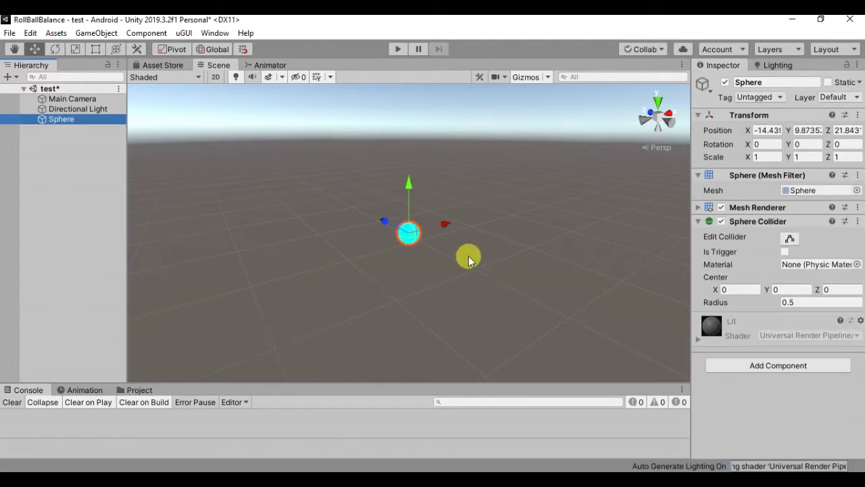
mouse_move(440, 242)
left_mouse_down("alt")
mouse_move(404, 237)
mouse_move(420, 233)
left_mouse_up("alt")
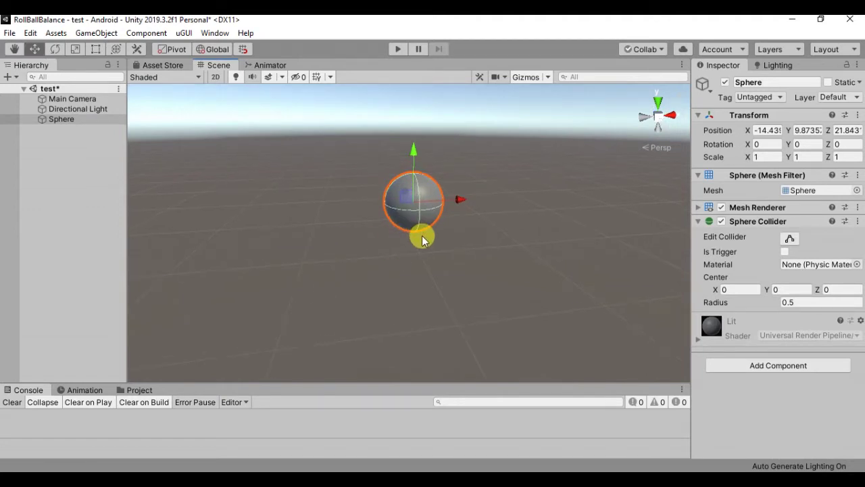
Stretch the sphere along X with the Scale tool to about 4.18
left_click(57, 33)
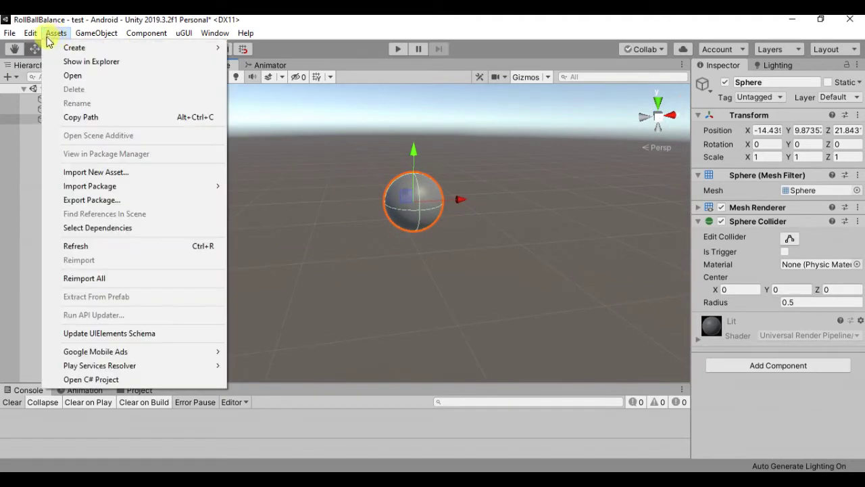
left_click(33, 50)
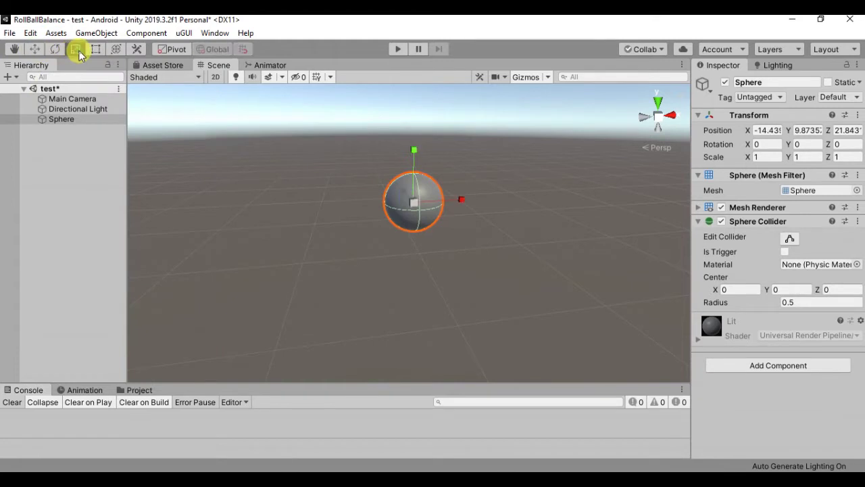
left_click_drag(466, 203, 537, 209)
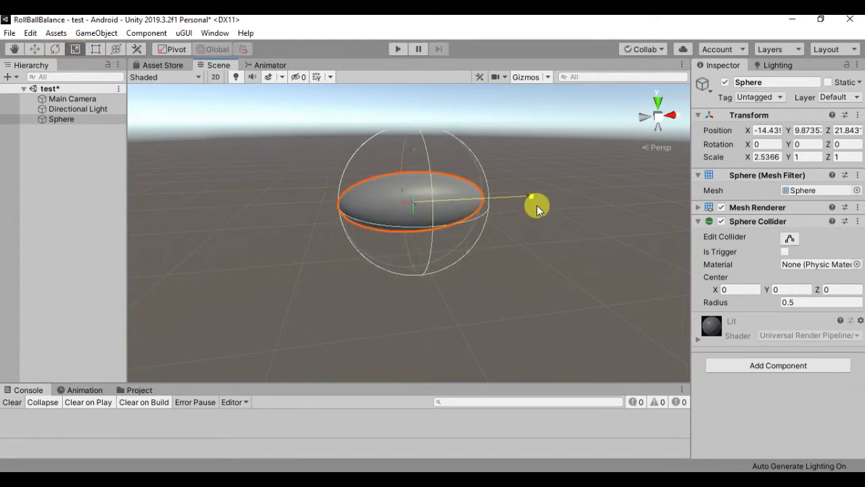
key("ctrl+z")
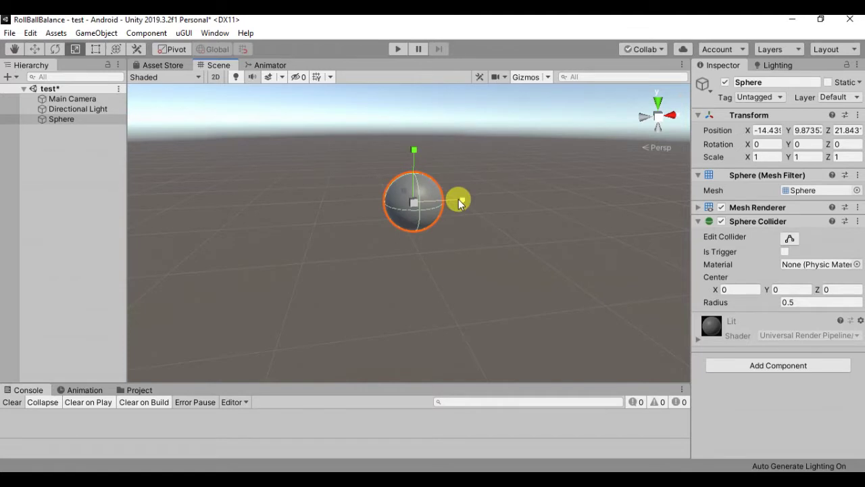
left_click_drag(468, 203, 612, 203)
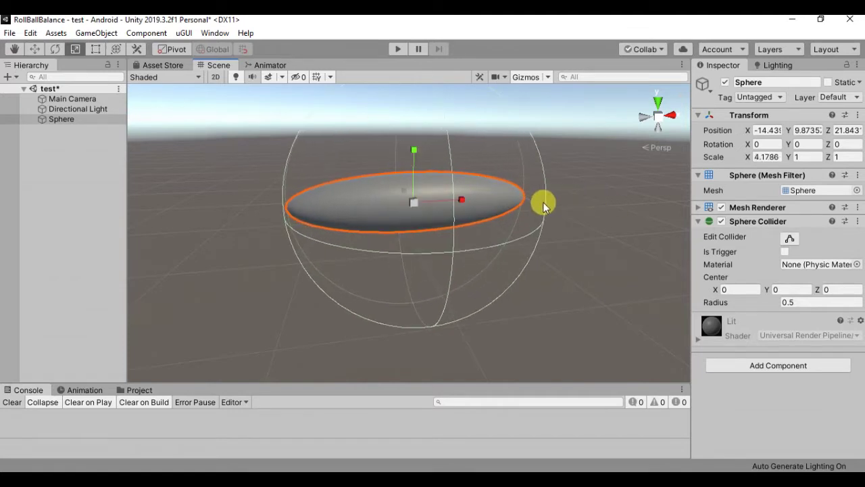
scroll(432, 215, "down", 3)
scroll(433, 215, "down", 2)
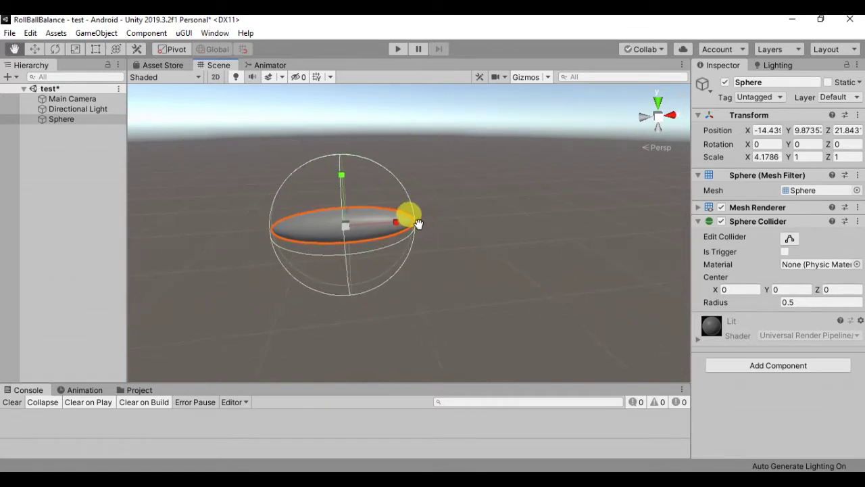
Reset the Sphere Collider to its defaults and undo the recent stretches
left_click(857, 221)
left_click(801, 234)
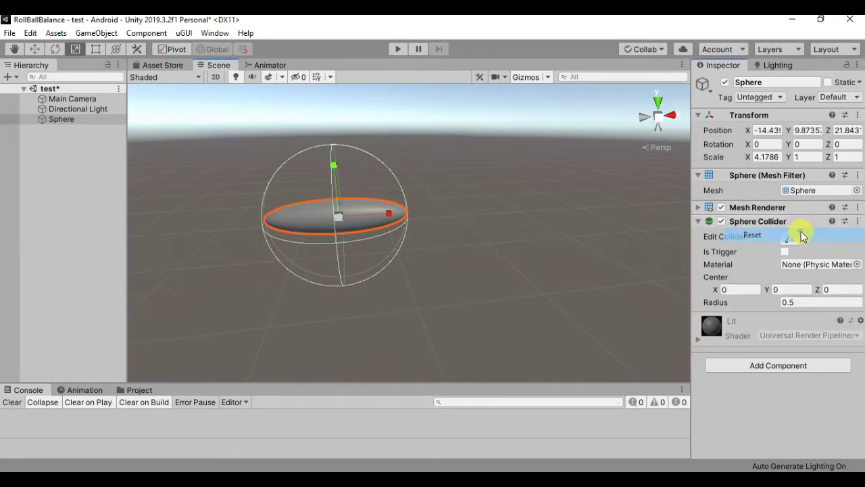
left_click(443, 281)
left_click(359, 212)
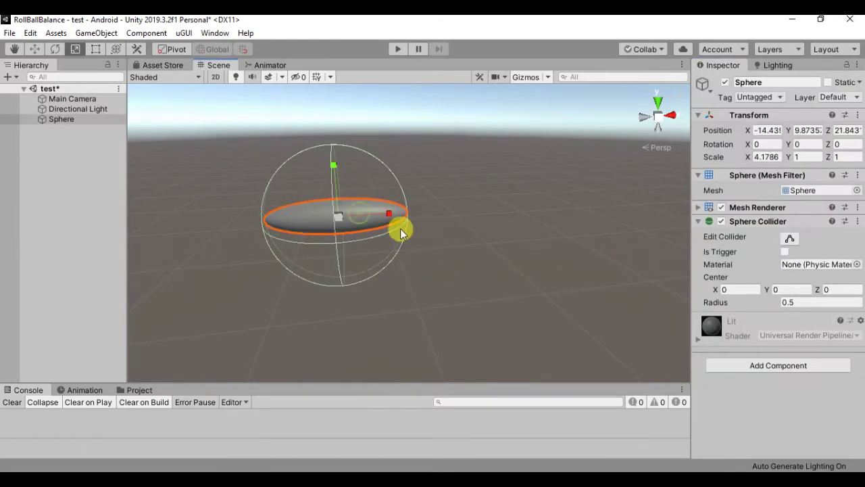
left_click(33, 52)
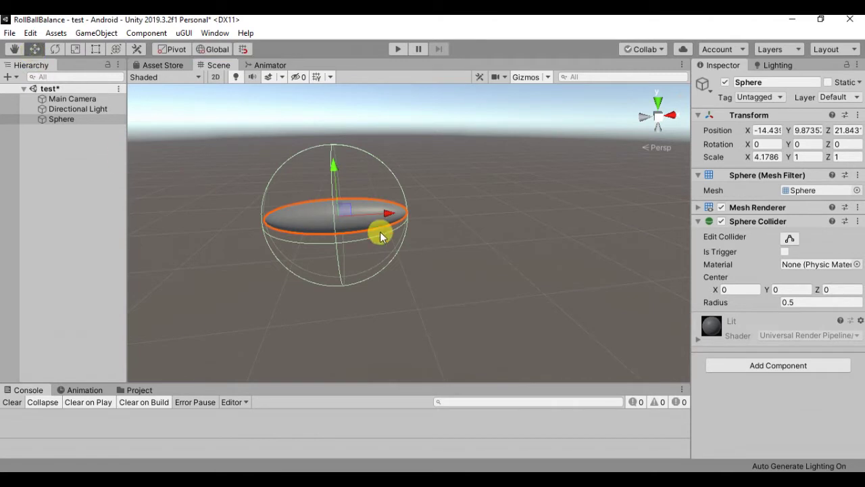
key("ctrl+z")
key("ctrl+z")
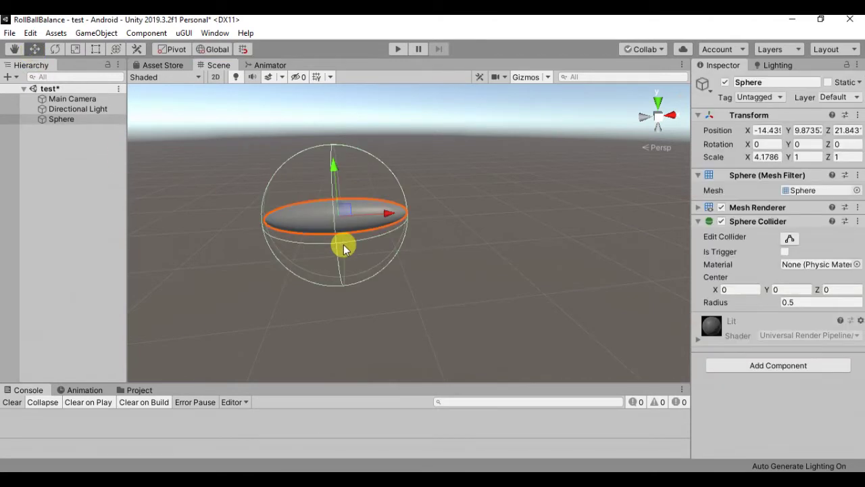
key("ctrl+z")
key("ctrl+z")
Add a Cube and move it to the left along X
right_click(58, 206)
mouse_move(138, 343)
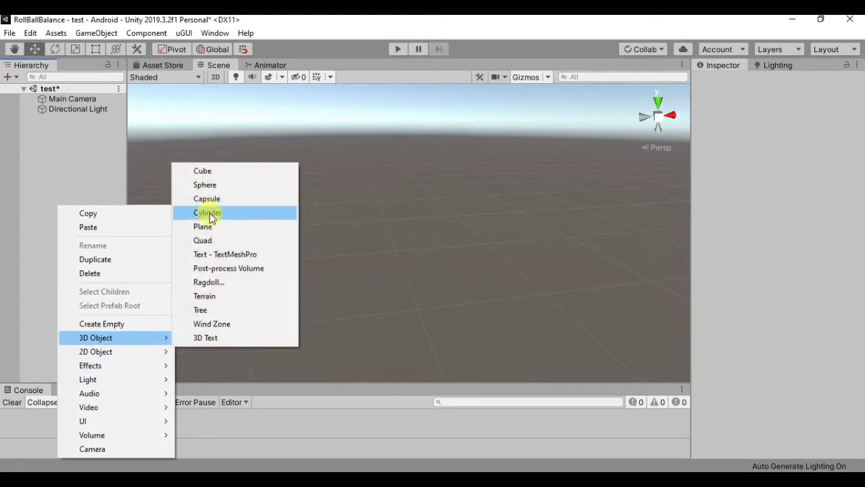
left_click(216, 171)
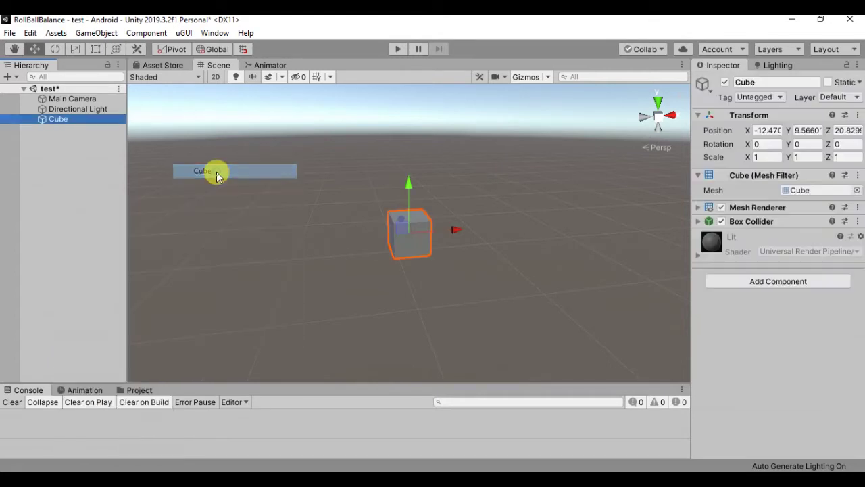
left_click_drag(454, 232, 331, 231)
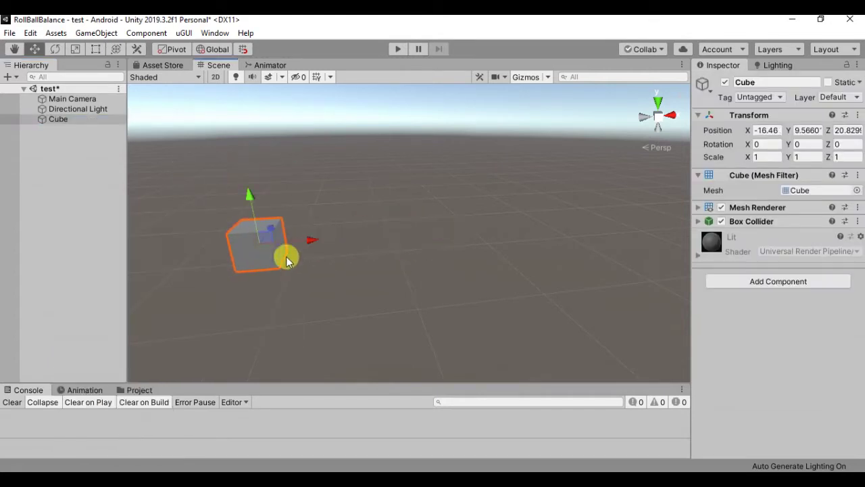
left_click_drag(421, 286, 287, 285, "alt")
mouse_move(510, 241)
middle_mouse_down()
mouse_move(367, 246)
mouse_move(354, 256)
middle_mouse_up()
Stretch the cube with the Rect tool into a long, flat plank (Y 0.365, Z 5.649)
left_click(95, 48)
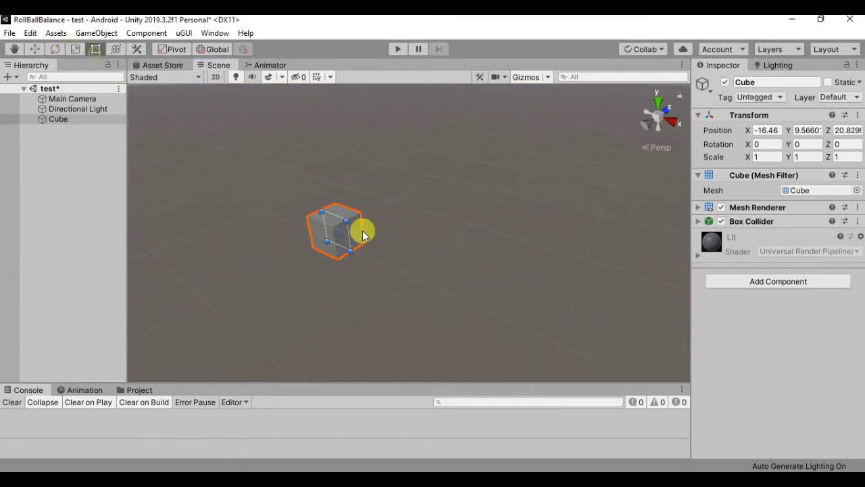
mouse_move(379, 240)
left_mouse_down("alt")
mouse_move(448, 224)
mouse_move(415, 246)
left_mouse_up("alt")
left_click_drag(469, 227, 611, 209)
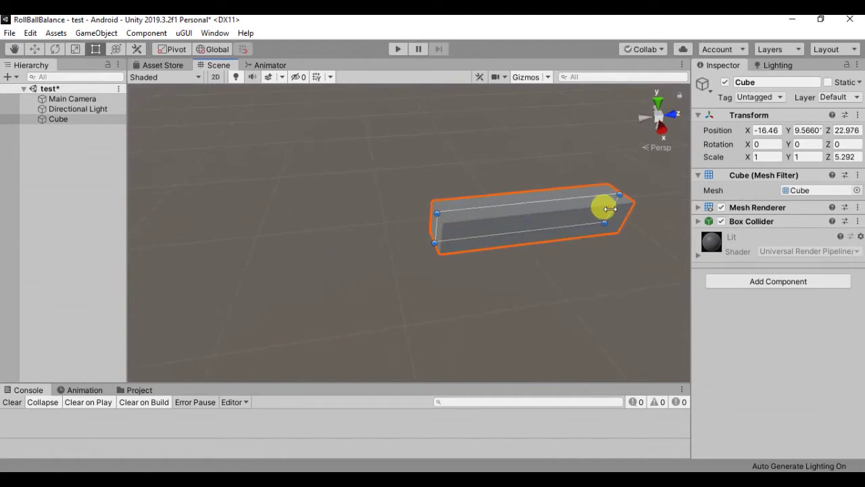
mouse_move(494, 255)
left_mouse_down("alt")
mouse_move(422, 273)
mouse_move(399, 245)
left_mouse_up("alt")
mouse_move(321, 264)
left_mouse_down("alt")
mouse_move(485, 304)
mouse_move(493, 248)
mouse_move(431, 247)
left_mouse_up("alt")
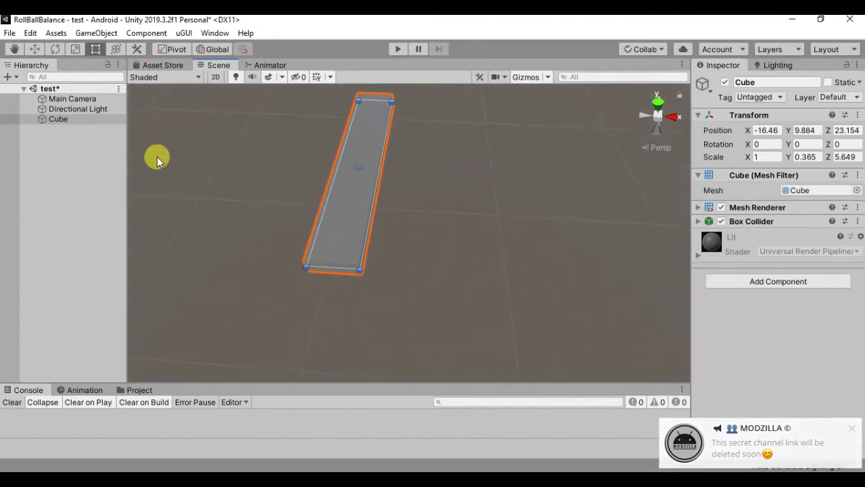
Add a Cylinder and rotate it onto its side
right_click(64, 219)
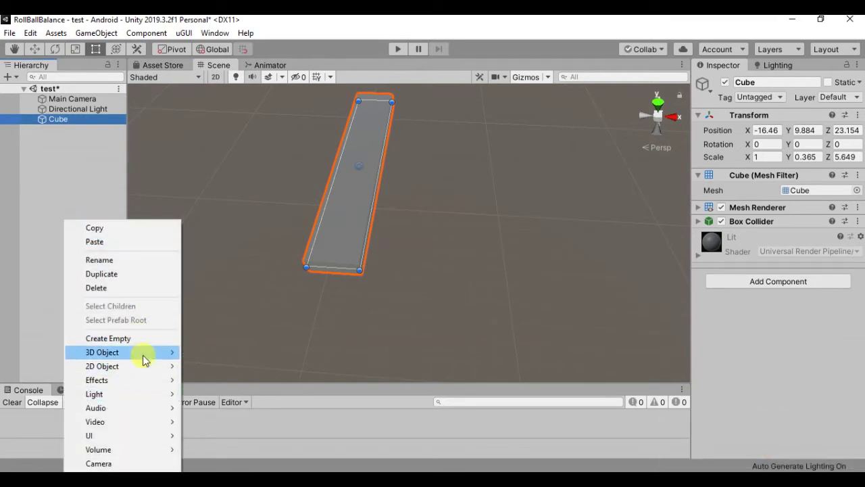
left_click(140, 351)
left_click(228, 226)
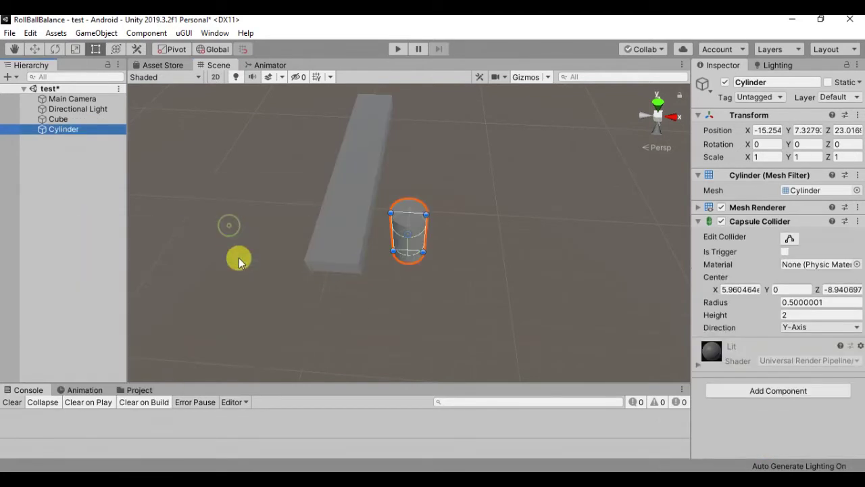
left_click_drag(420, 264, 435, 259, "alt")
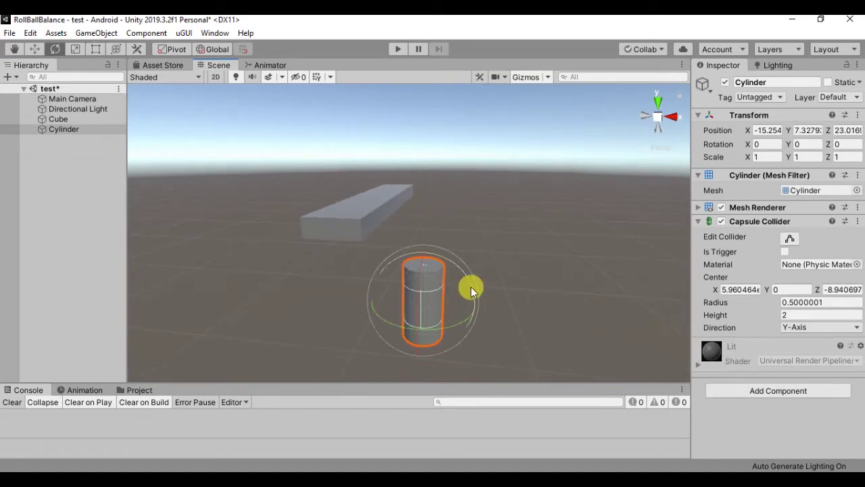
mouse_move(459, 272)
left_mouse_down()
mouse_move(525, 373)
mouse_move(533, 410)
left_mouse_up()
Raise the cylinder and move it along Z to the plank's near end
key("w")
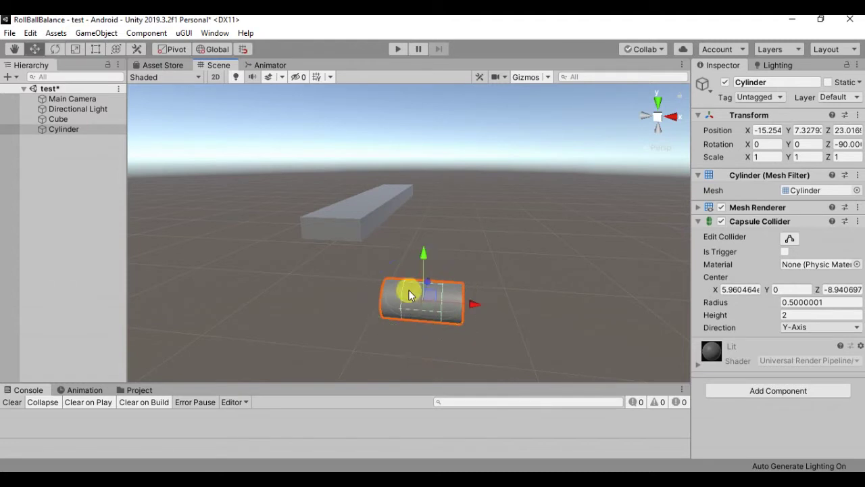
left_click_drag(425, 245, 424, 179)
left_click_drag(460, 226, 452, 220)
mouse_move(506, 223)
left_mouse_down("alt")
mouse_move(460, 293)
mouse_move(416, 336)
left_mouse_up("alt")
middle_click_drag(408, 304, 425, 225)
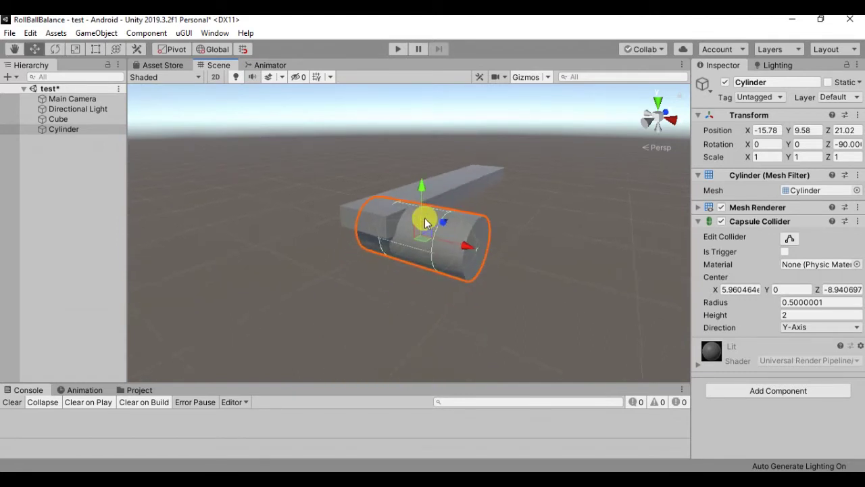
Shrink the cylinder uniformly with the Scale tool
left_click(78, 52)
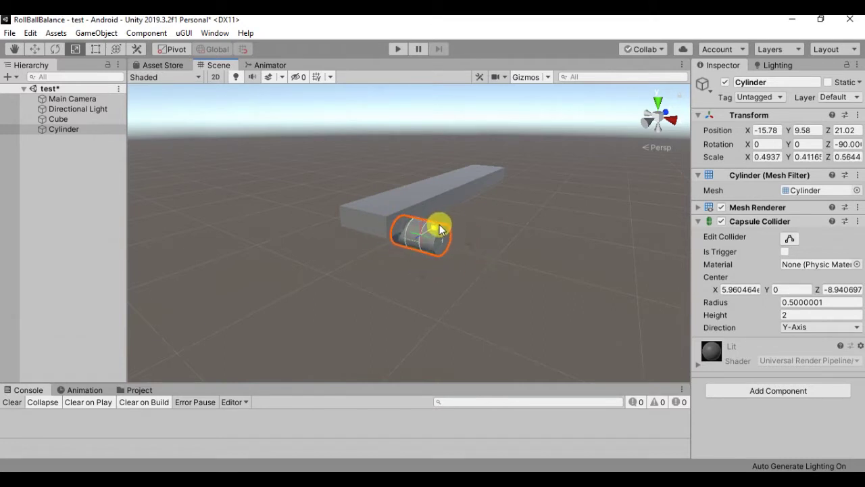
scroll(446, 246, "up", 2)
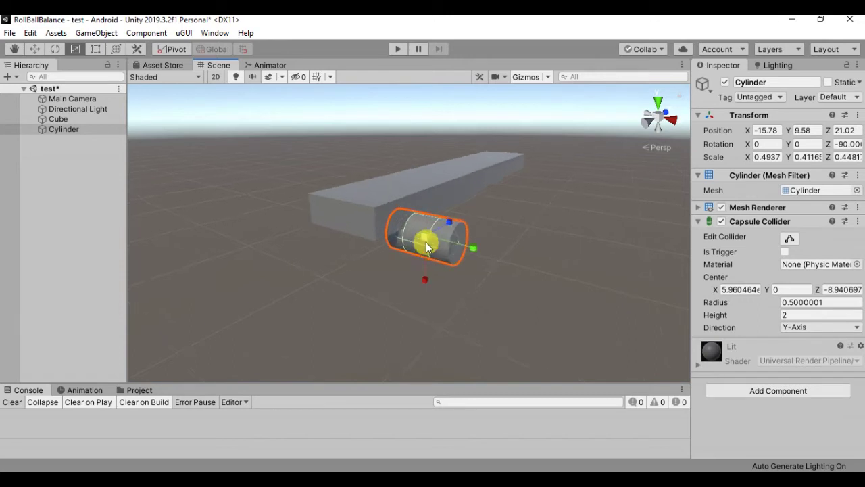
left_click_drag(422, 240, 451, 291)
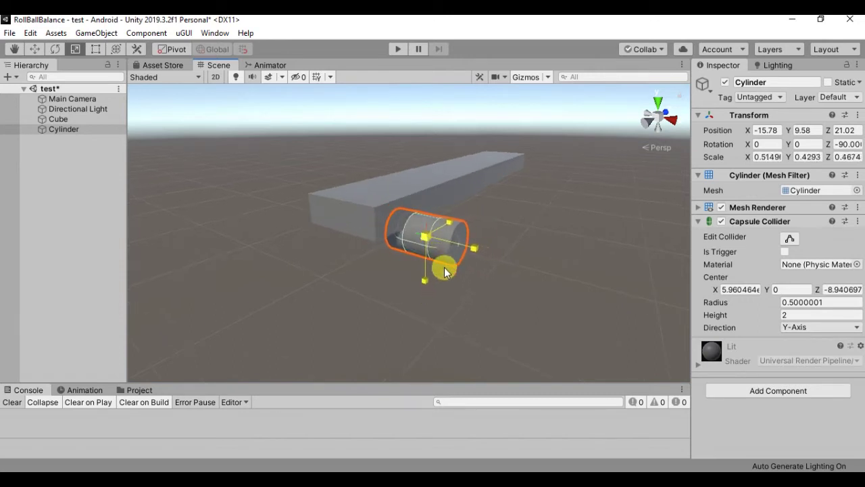
right_click_drag(451, 270, 474, 286)
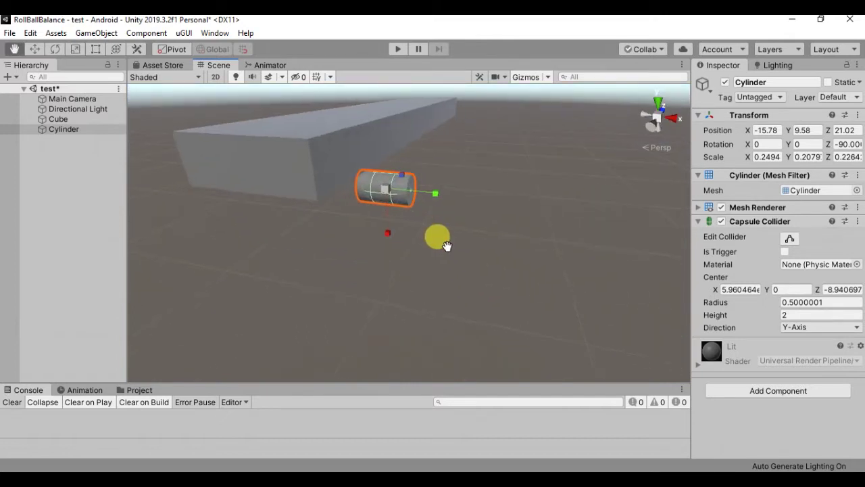
right_click_drag(474, 285, 284, 195)
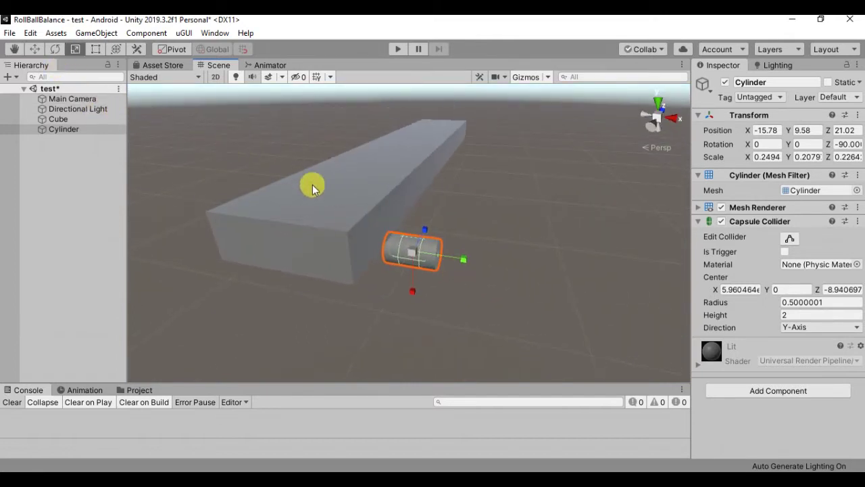
Reselect the cylinder and raise it slightly
left_click(411, 189)
left_click(408, 233)
key("w")
mouse_move(405, 224)
left_mouse_down()
mouse_move(409, 196)
mouse_move(417, 224)
left_mouse_up()
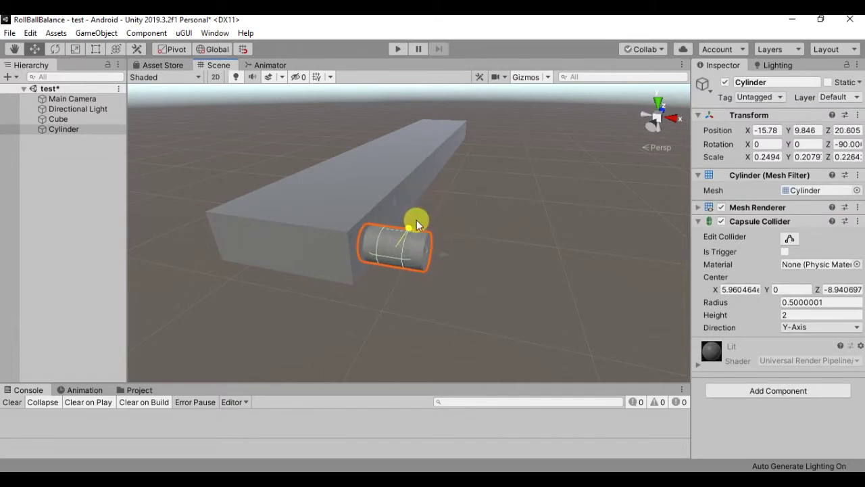
scroll(409, 212, "up", 3)
scroll(314, 275, "up", 3)
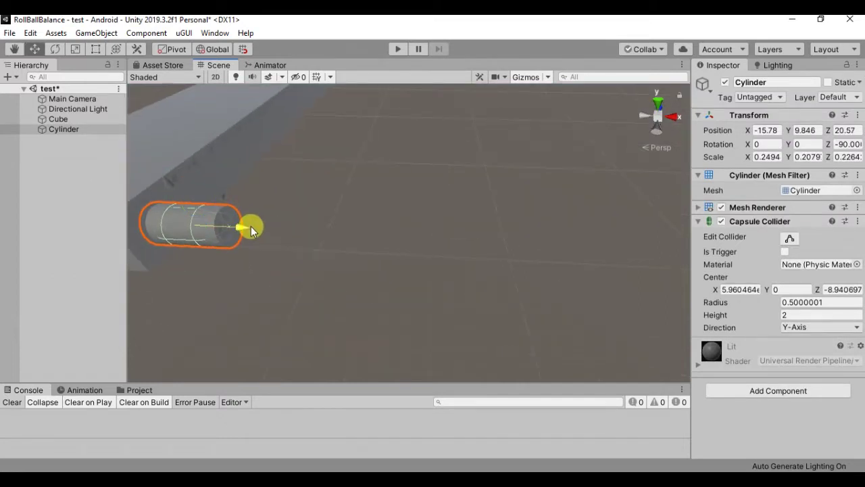
middle_click_drag(258, 233, 334, 235)
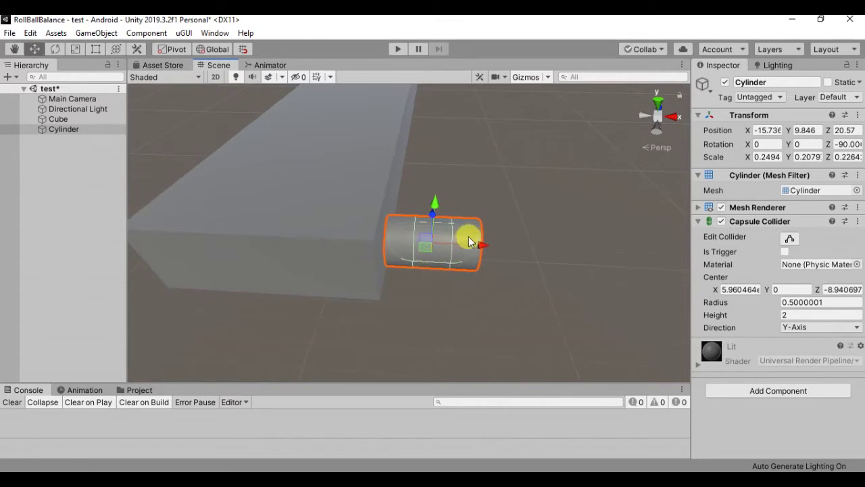
middle_click_drag(416, 265, 396, 230)
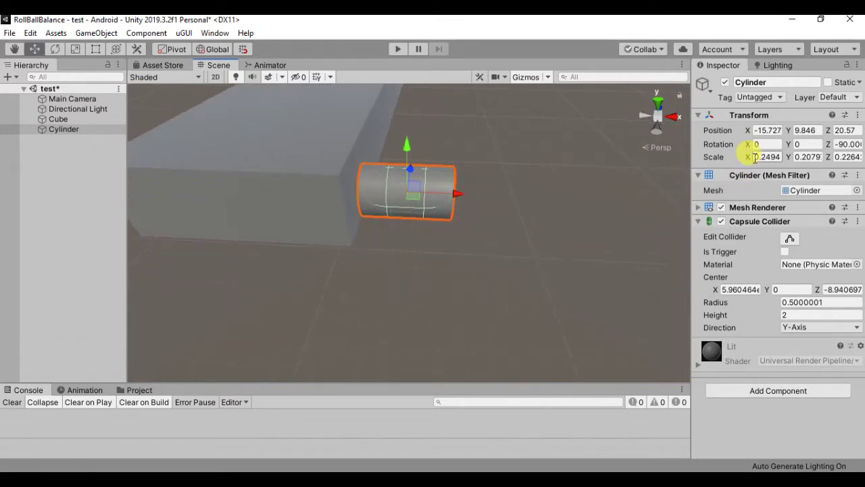
type("0.250.25")
Set the cylinder's scale to 0.25 and nudge it along X against the plank end
key("Tab")
type("0.25")
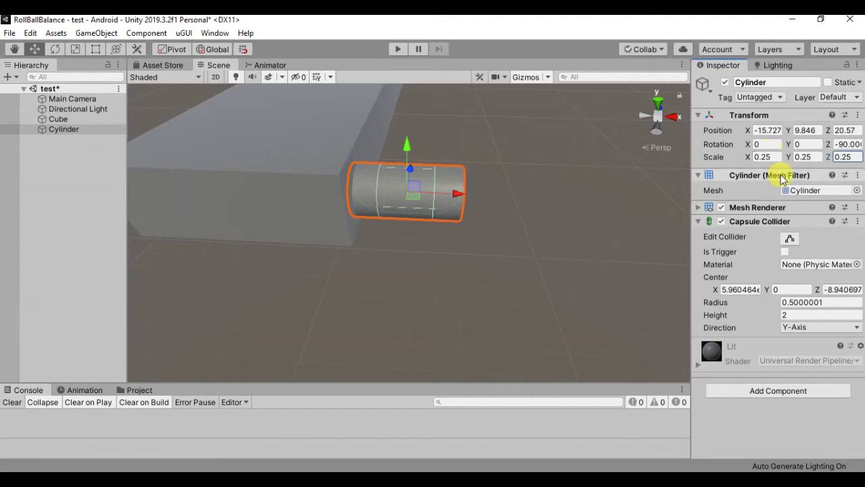
right_click_drag(544, 248, 396, 226)
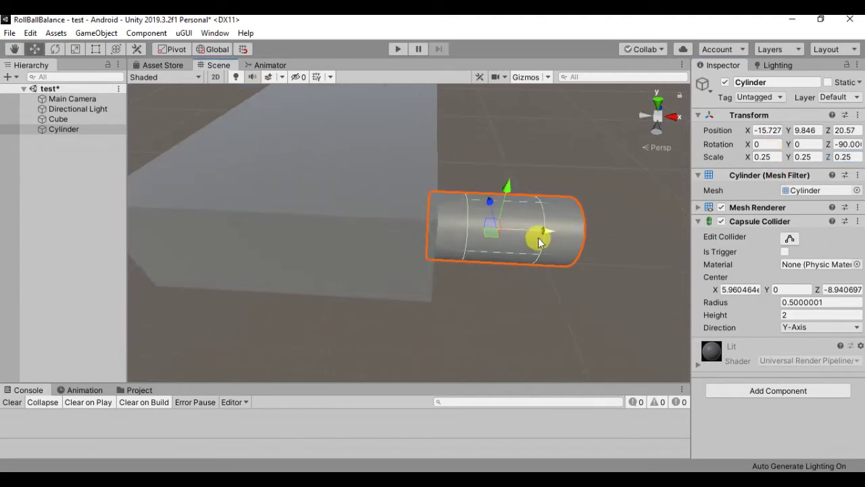
left_click_drag(549, 237, 559, 239)
scroll(486, 245, "down", 2)
scroll(498, 256, "down", 2)
scroll(504, 266, "down", 3)
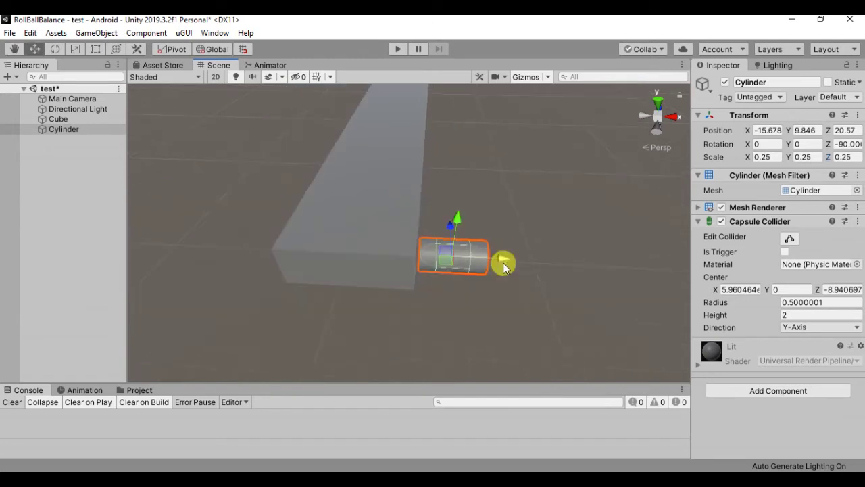
right_click_drag(561, 226, 452, 258)
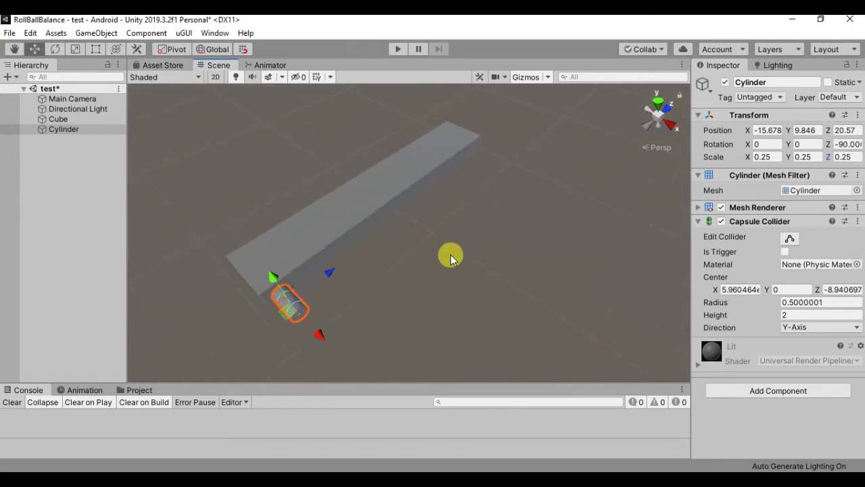
Duplicate the cylinder and line the copy up with the plank's far end
key("ctrl+d")
left_click_drag(330, 272, 647, 124)
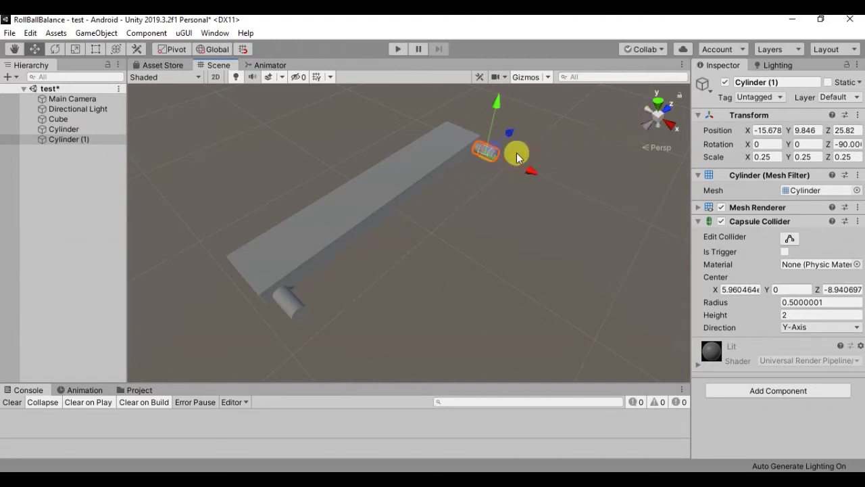
mouse_move(517, 157)
middle_mouse_down()
mouse_move(385, 254)
mouse_move(506, 294)
middle_mouse_up()
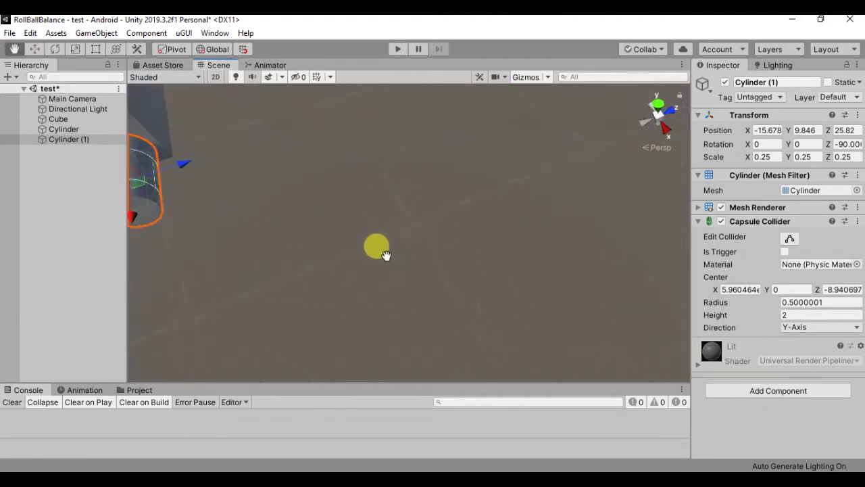
mouse_move(488, 302)
left_mouse_down("alt")
mouse_move(428, 281)
mouse_move(421, 247)
mouse_move(463, 293)
mouse_move(451, 284)
left_mouse_up("alt")
mouse_move(452, 283)
middle_mouse_down()
mouse_move(656, 276)
mouse_move(793, 302)
mouse_move(333, 283)
middle_mouse_up()
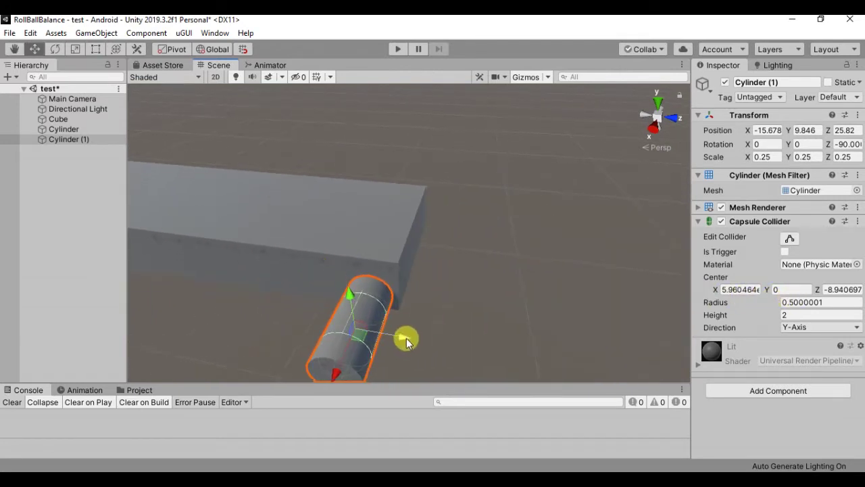
left_click_drag(407, 340, 398, 340)
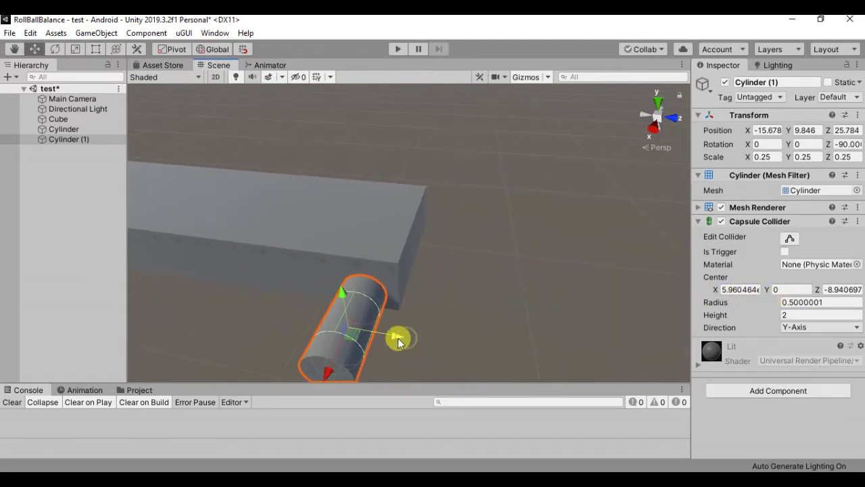
mouse_move(331, 315)
left_mouse_down("alt")
mouse_move(450, 315)
mouse_move(407, 296)
mouse_move(419, 313)
mouse_move(367, 286)
mouse_move(388, 245)
mouse_move(433, 284)
left_mouse_up("alt")
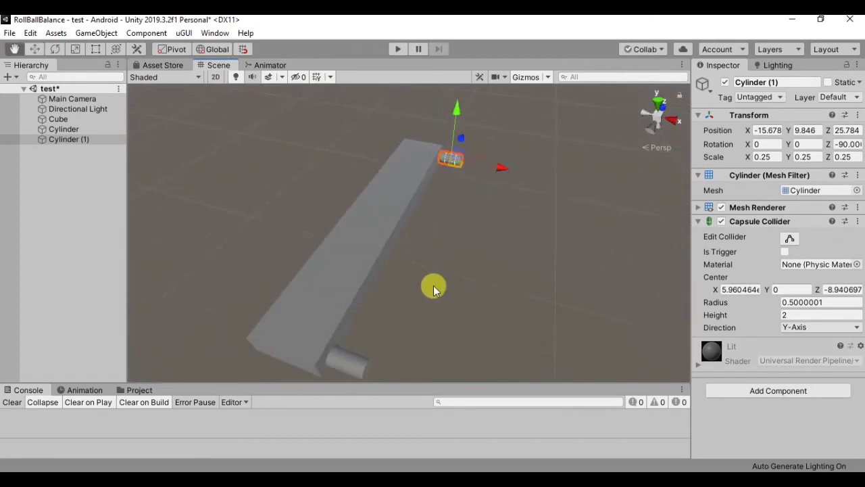
Duplicate the plank and slide the copy alongside the first along X
left_click(312, 270)
mouse_move(312, 270)
left_mouse_down("alt")
mouse_move(338, 286)
mouse_move(412, 272)
mouse_move(406, 302)
left_mouse_up("alt")
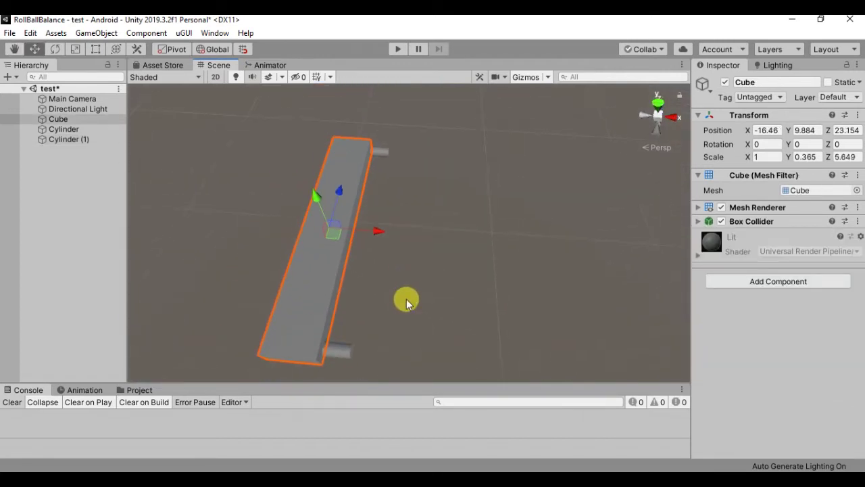
key("ctrl+d")
mouse_move(379, 230)
left_mouse_down()
mouse_move(459, 247)
mouse_move(409, 299)
mouse_move(419, 303)
mouse_move(434, 228)
mouse_move(451, 304)
mouse_move(477, 322)
mouse_move(497, 212)
left_mouse_up()
mouse_move(505, 182)
left_mouse_down()
mouse_move(494, 181)
mouse_move(491, 232)
mouse_move(514, 204)
left_mouse_up()
left_click_drag(535, 146, 531, 149)
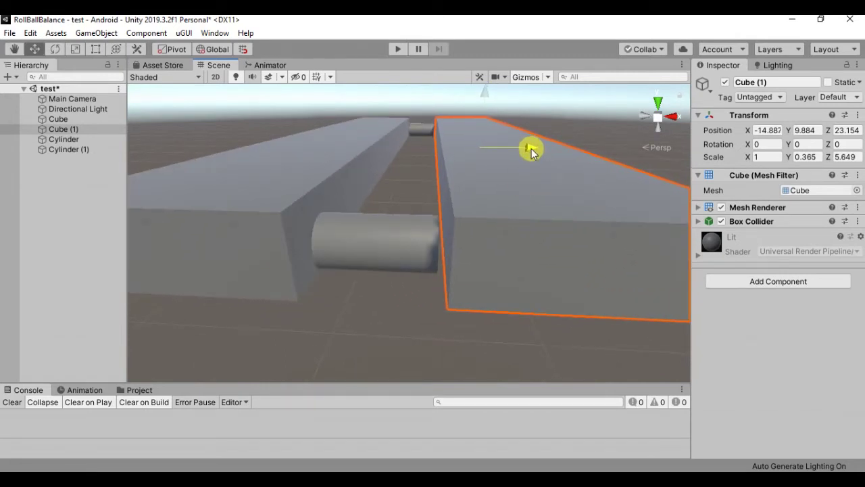
Nudge the second plank against the cylinders, then select both planks and the near cylinder
scroll(517, 162, "up", 2)
scroll(527, 169, "up", 4)
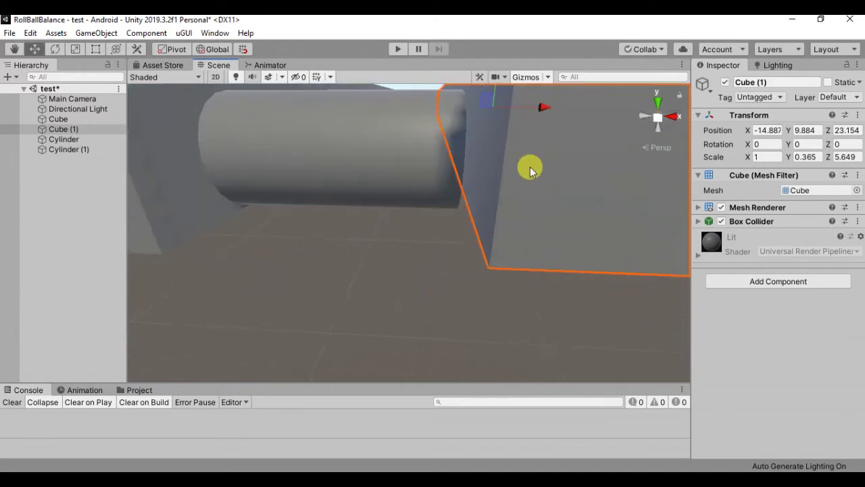
middle_click_drag(531, 171, 524, 169)
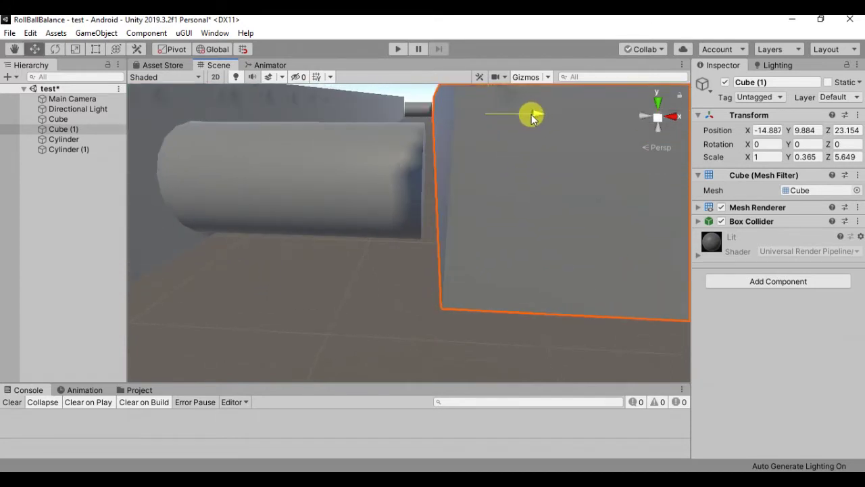
left_click_drag(532, 117, 530, 118)
middle_click_drag(530, 118, 548, 156)
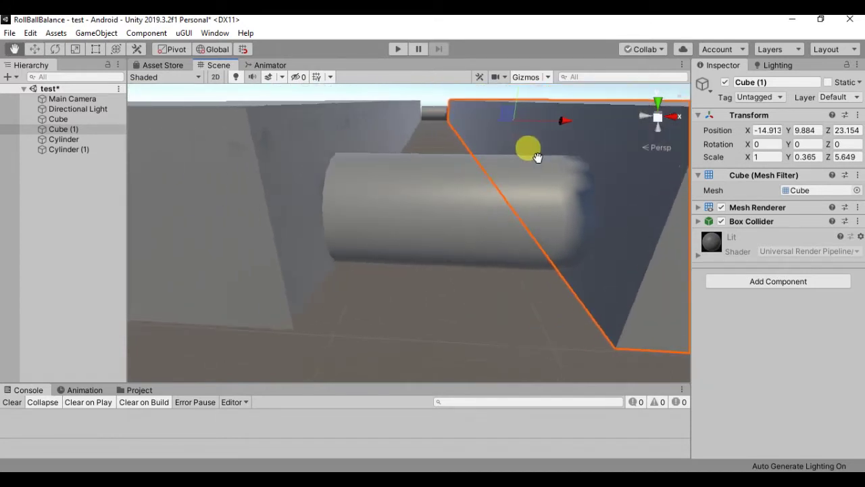
scroll(548, 156, "down", 5)
middle_click_drag(487, 216, 371, 245)
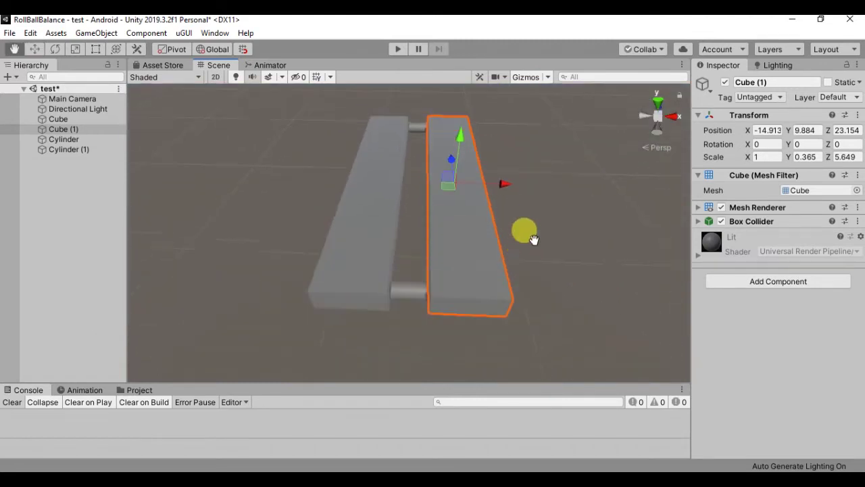
left_click(371, 247)
left_click(436, 264, "shift")
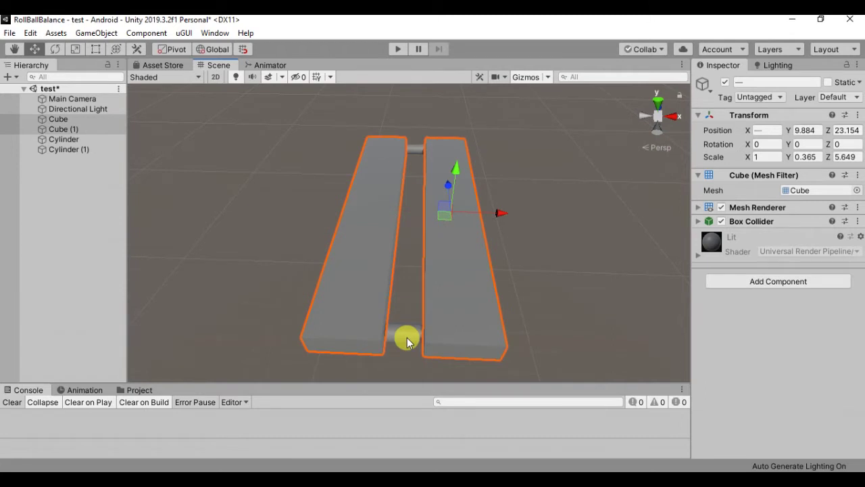
left_click(407, 342, "shift")
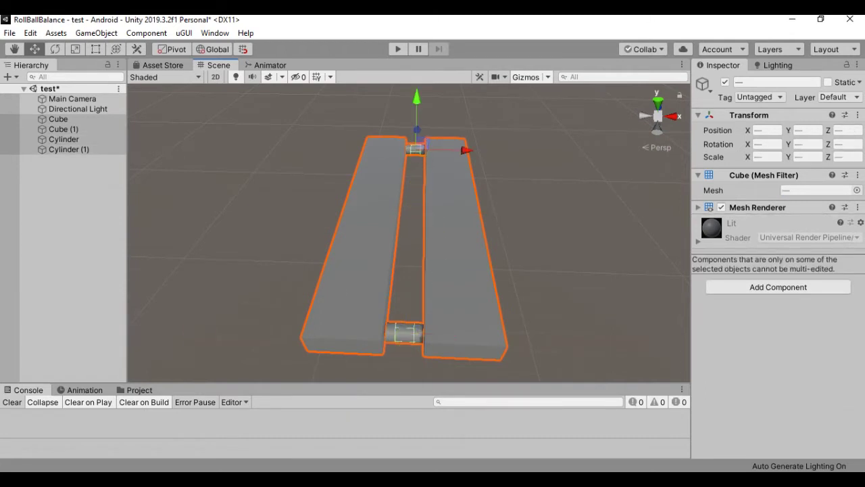
Select both cylinders and add a Hinge Joint found by searching 'hin'
left_click(422, 328)
left_click(410, 331)
left_click(417, 152, "ctrl")
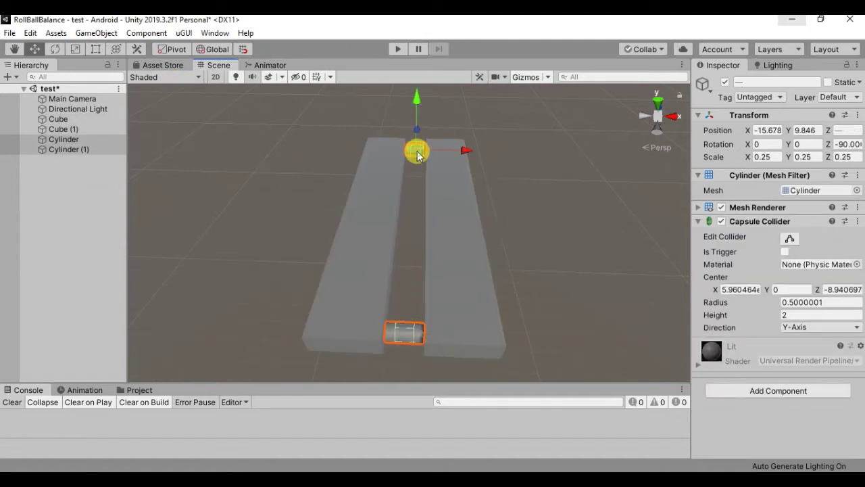
left_click(758, 394)
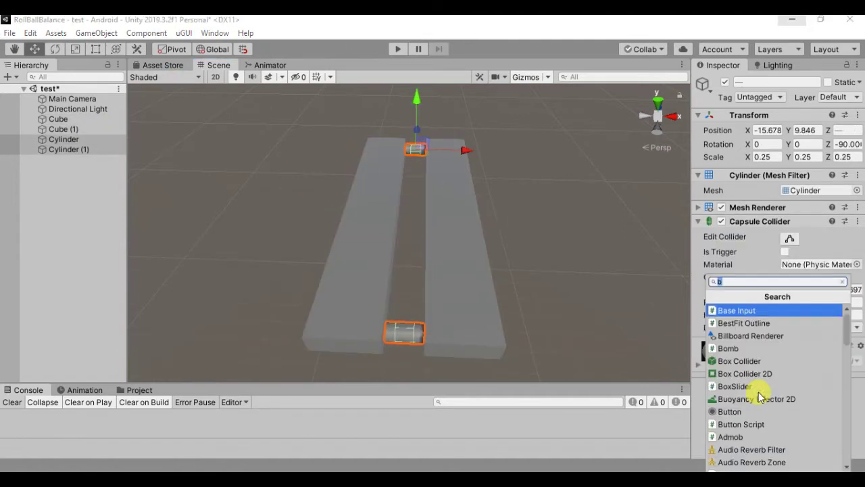
type("hi")
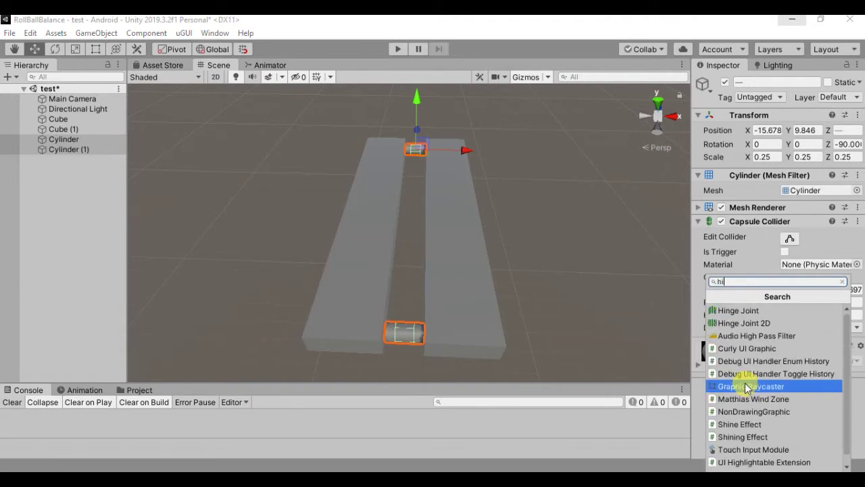
type("n")
left_click(743, 311)
Add a second Hinge Joint to both cylinders, then select the first plank
scroll(764, 335, "down", 5)
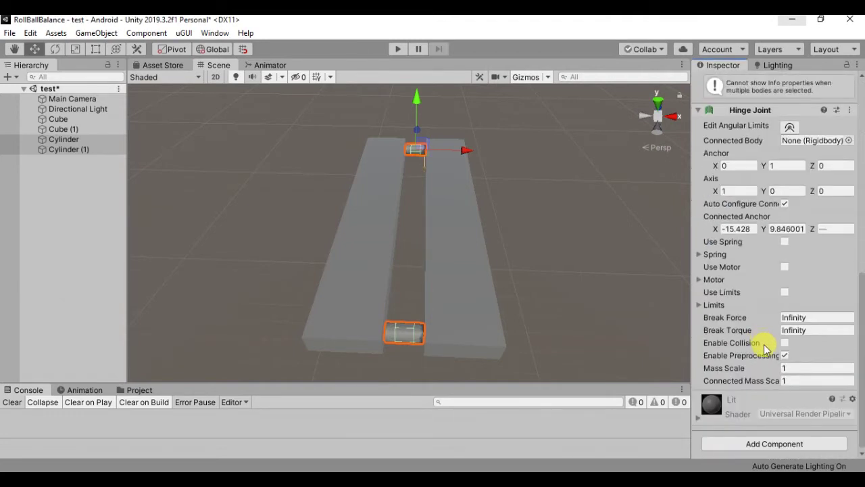
left_click(767, 442)
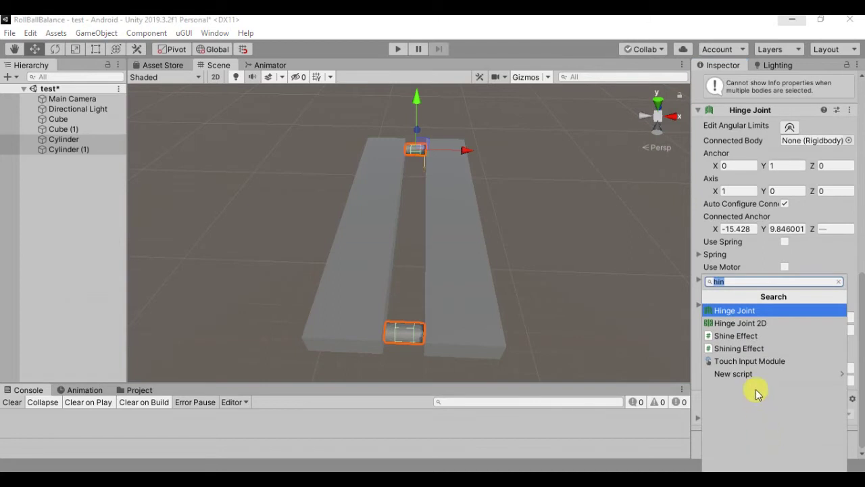
left_click(746, 311)
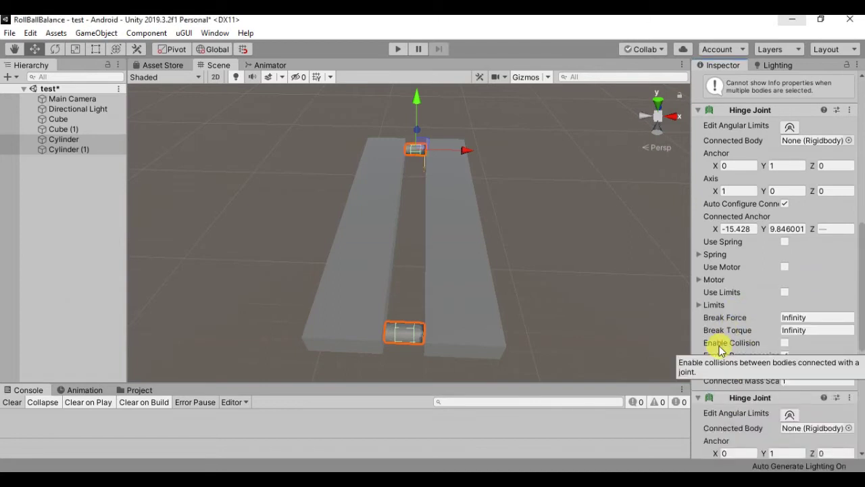
scroll(720, 348, "down", 3)
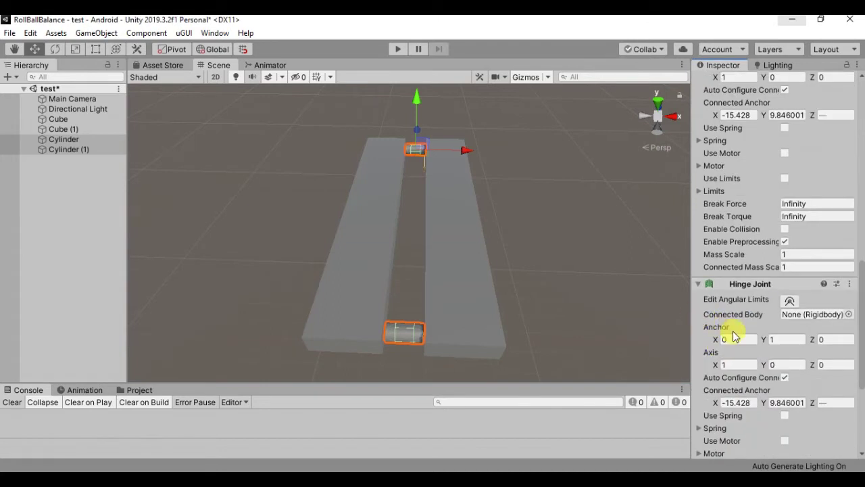
scroll(735, 336, "up", 3)
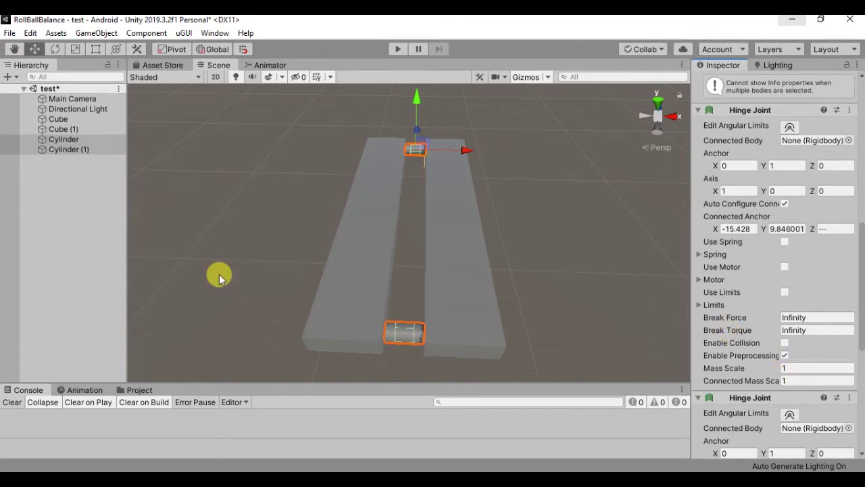
left_click(64, 121)
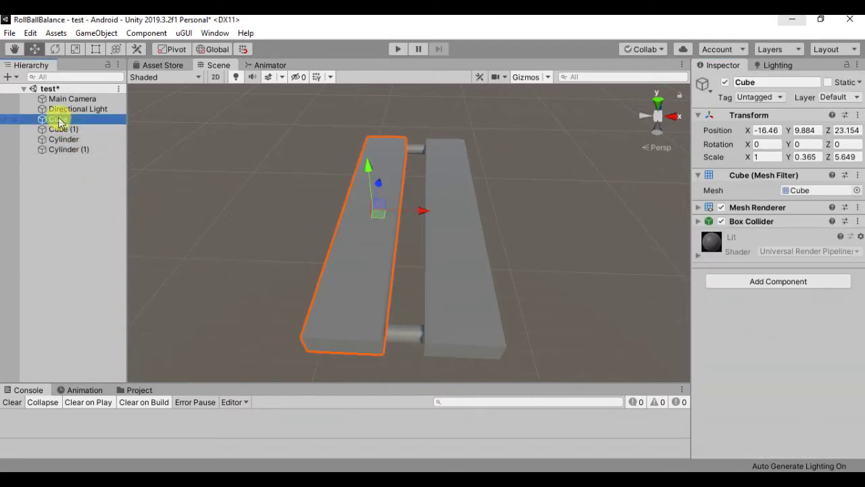
Select both cylinders and review their components in the Inspector
left_click(63, 140)
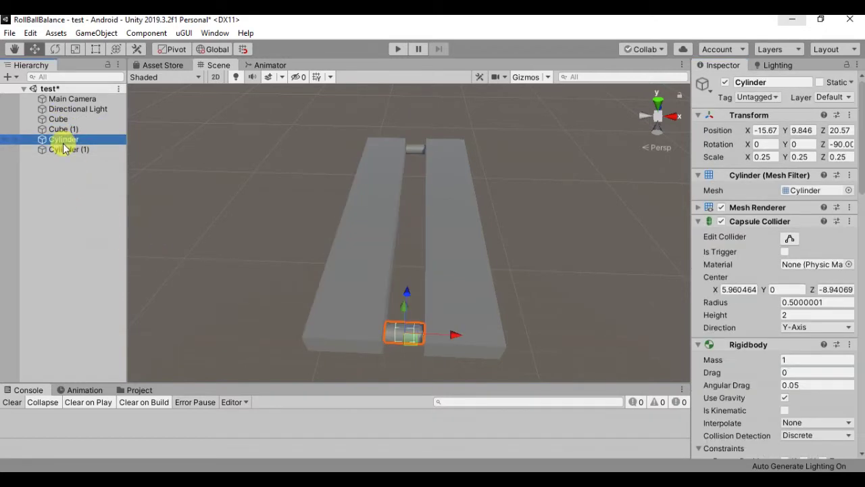
left_click(64, 149, "ctrl")
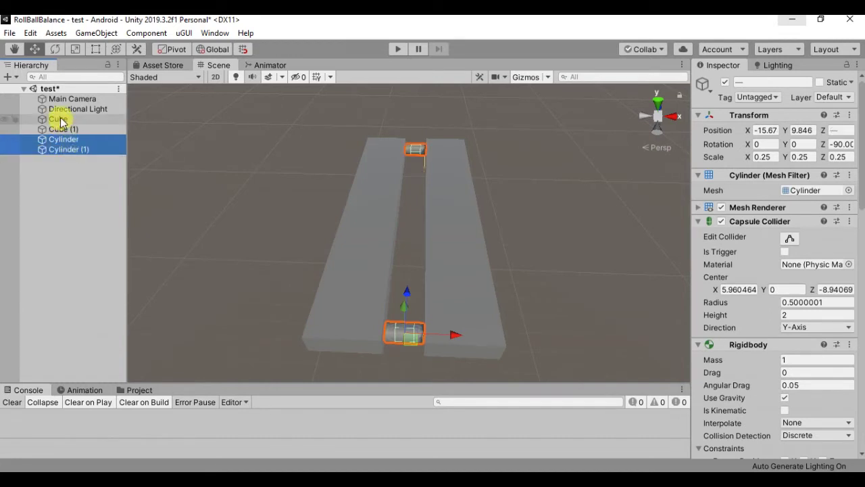
scroll(814, 456, "down", 2)
scroll(814, 452, "down", 2)
scroll(777, 448, "down", 3)
scroll(779, 419, "down", 5)
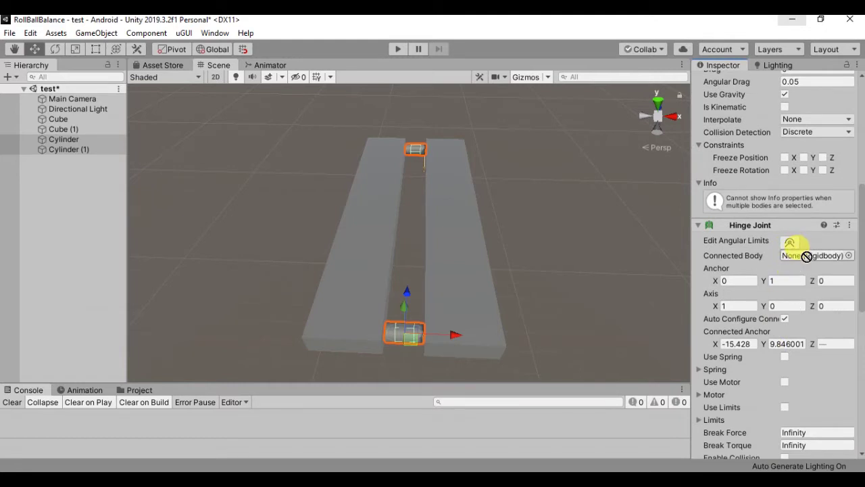
scroll(768, 268, "down", 4)
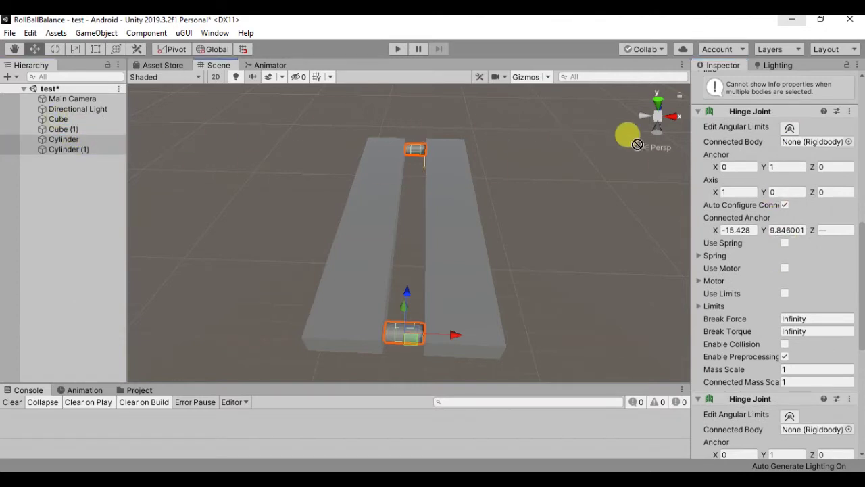
Open the near cylinder's Hinge Joint Connected Body picker, close it empty, then select Cube and Cube (1)
left_click_drag(58, 139, 62, 126)
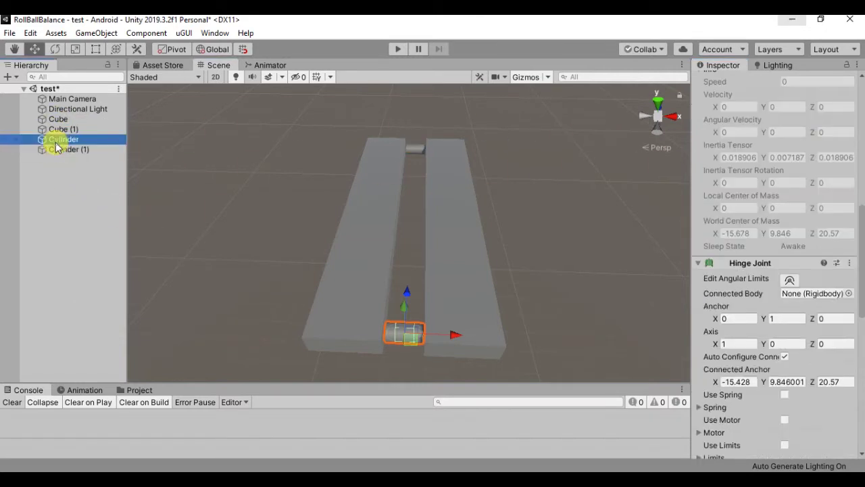
mouse_move(63, 125)
left_mouse_down()
mouse_move(797, 296)
mouse_move(756, 291)
left_mouse_up()
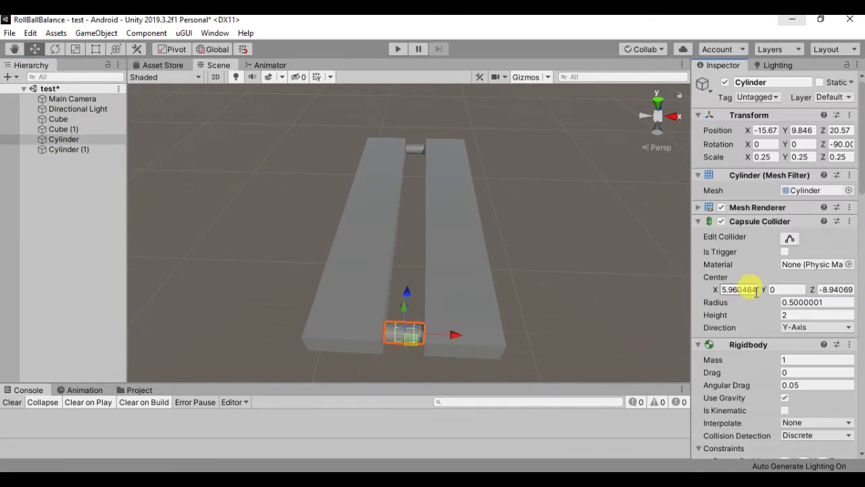
scroll(756, 291, "down", 5)
scroll(755, 291, "down", 5)
scroll(756, 290, "down", 3)
scroll(756, 291, "down", 5)
scroll(756, 291, "down", 3)
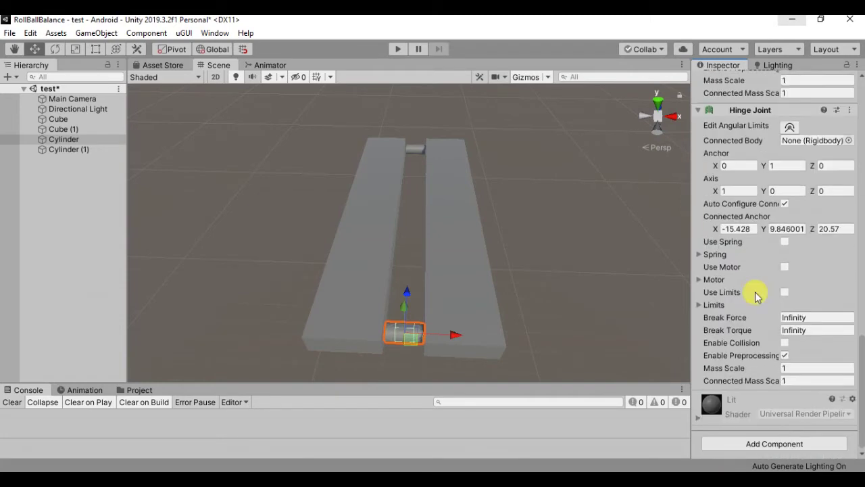
scroll(755, 292, "up", 5)
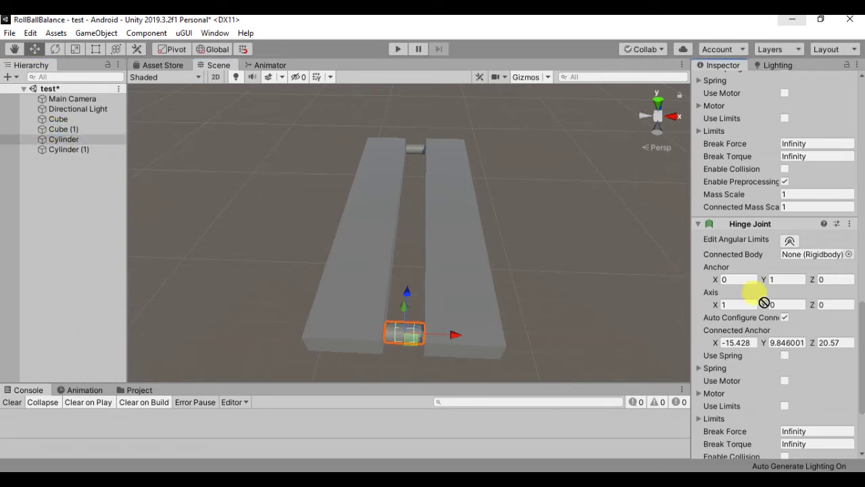
left_click(850, 255)
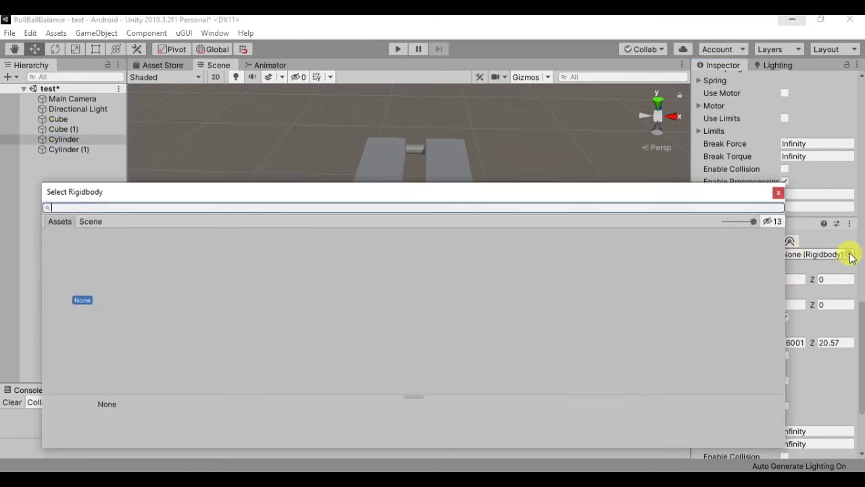
left_click(776, 192)
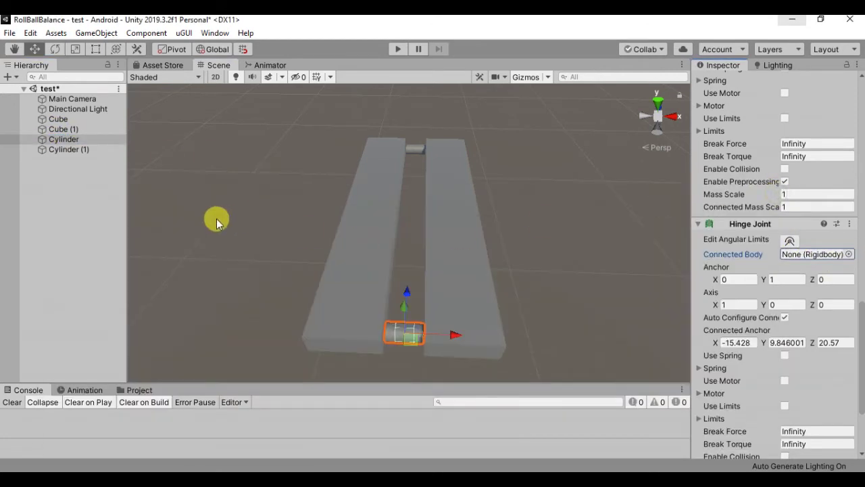
left_click(67, 119)
left_click(74, 130)
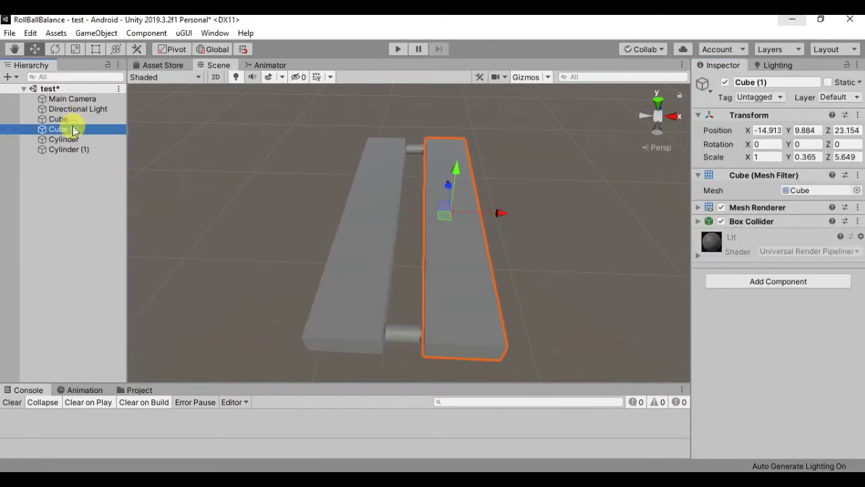
Give both planks a Rigidbody with mass 5 and Freeze Position on X, Y and Z
left_click(74, 129, "ctrl")
left_click(59, 119, "ctrl")
left_click(65, 129, "ctrl")
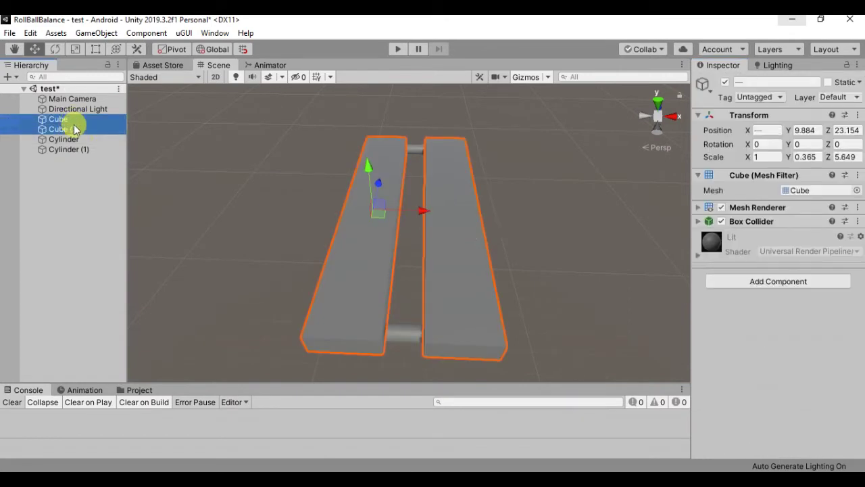
left_click(778, 280)
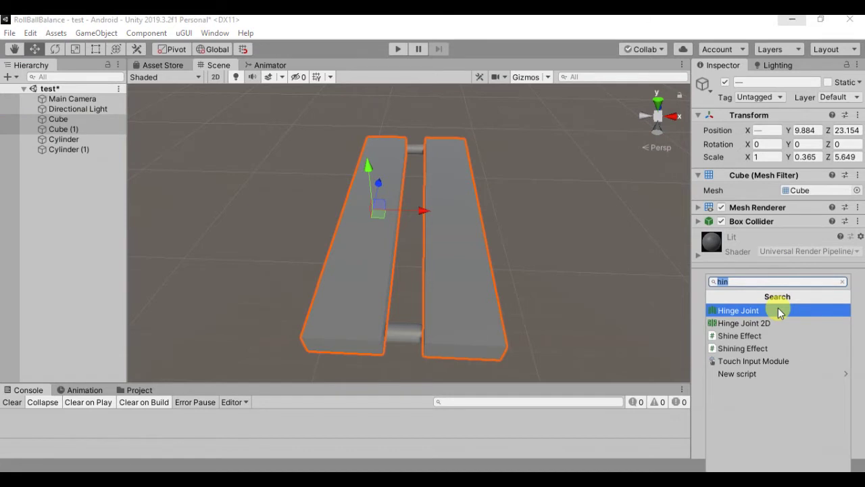
type("ri")
left_click(777, 310)
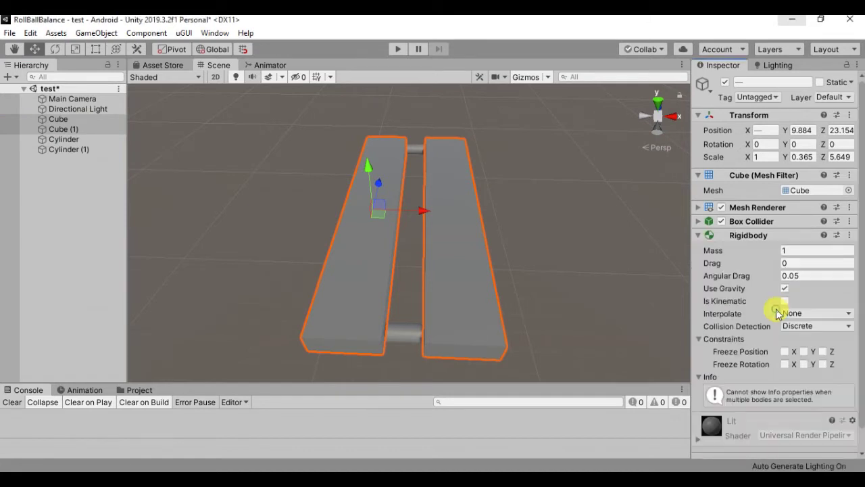
left_click(787, 250)
type("5")
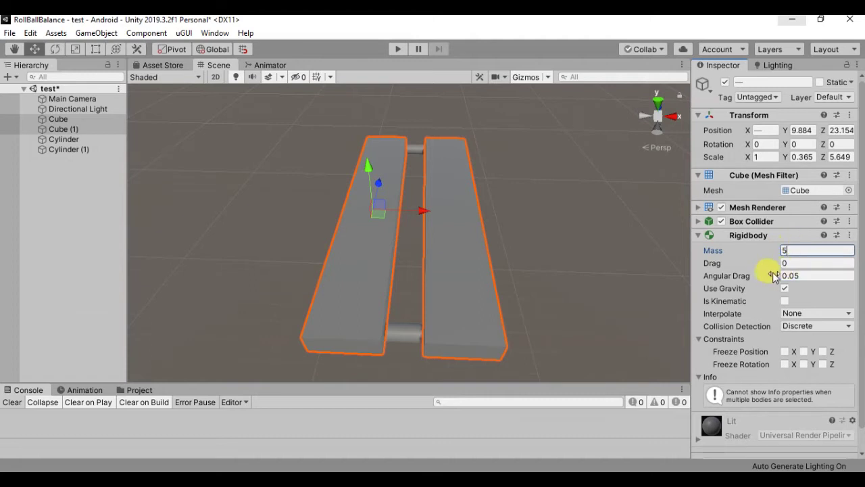
left_click(784, 351)
left_click(804, 351)
left_click(822, 352)
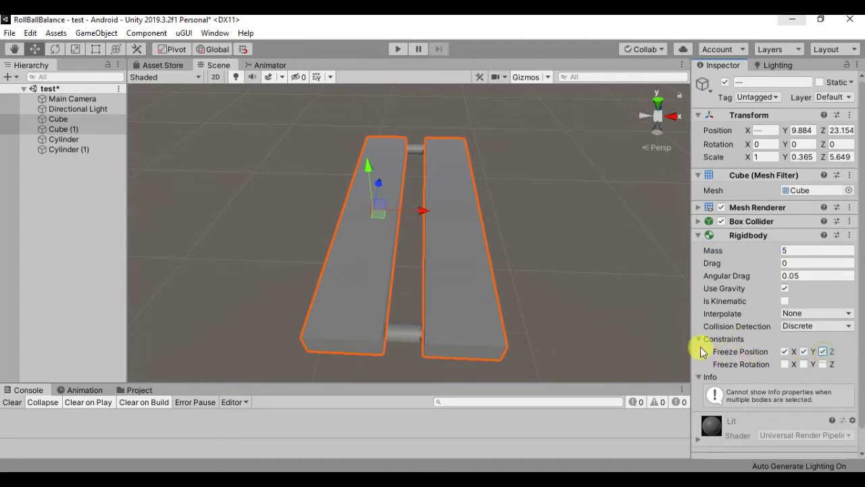
Clear Cube (1)'s Freeze Position X, Y, Z so only Cube stays frozen, then select both cylinders
left_click(70, 139)
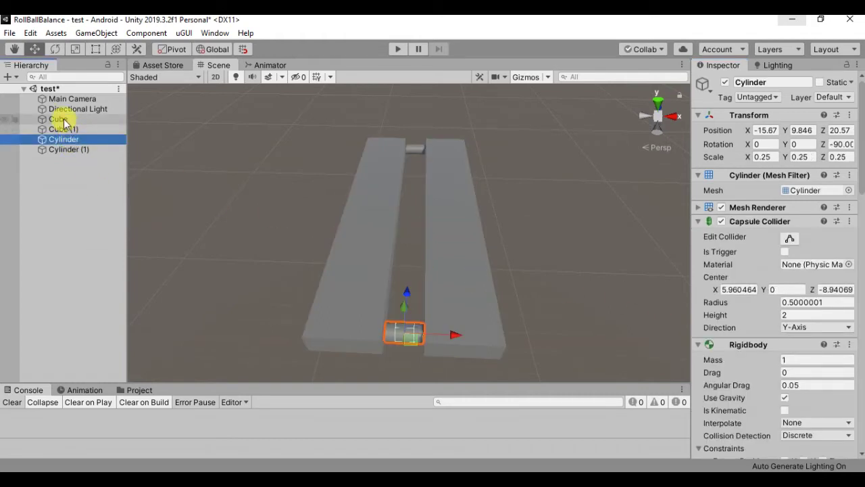
left_click(448, 266)
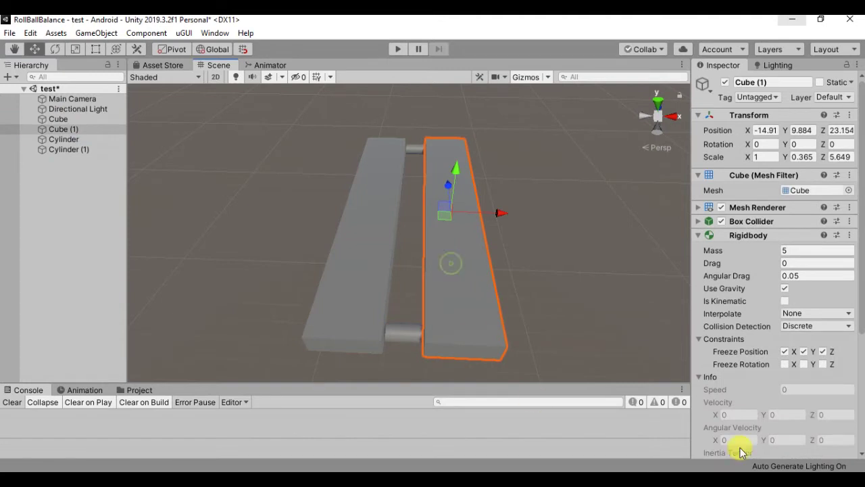
left_click(785, 351)
left_click(804, 351)
left_click(822, 352)
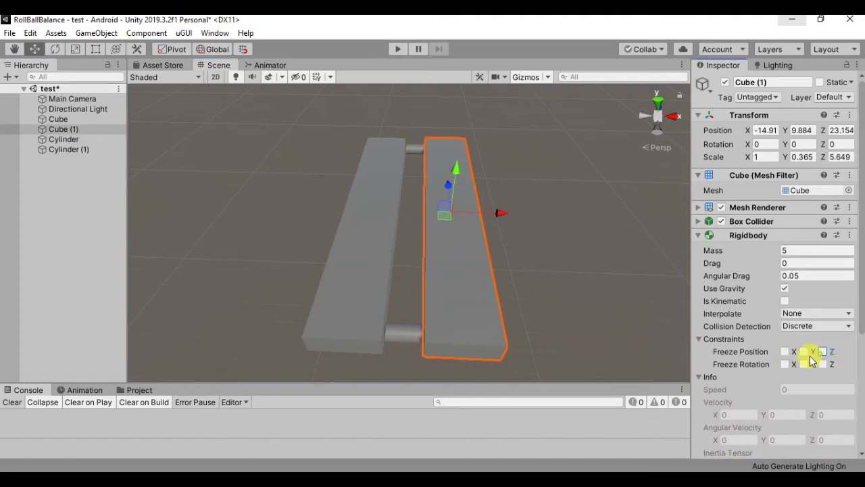
left_click(342, 288)
left_click(784, 351)
left_click(804, 352)
left_click(822, 351)
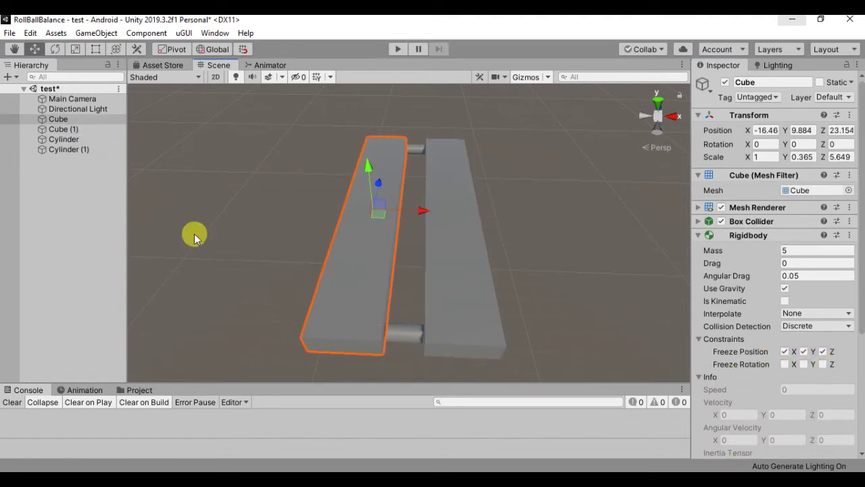
left_click(66, 148)
left_click(65, 139, "shift")
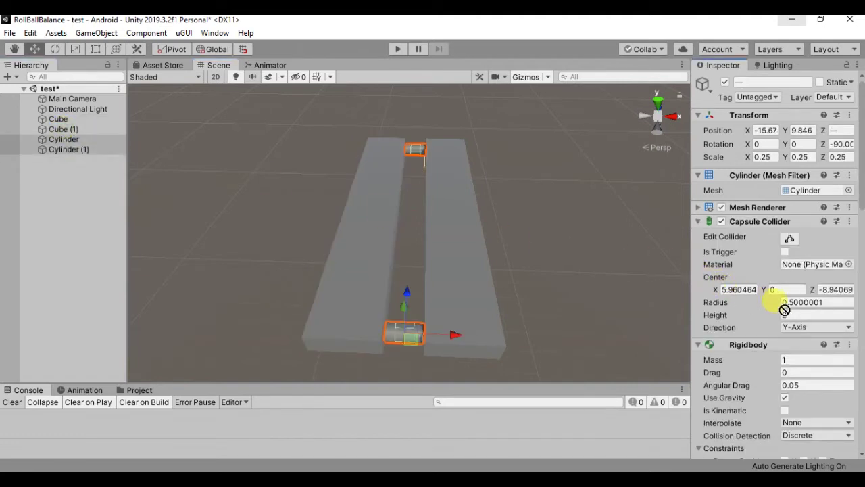
Set the first hinge joint's Connected Body to Cube and the second to Cube (1)
scroll(792, 380, "down", 3)
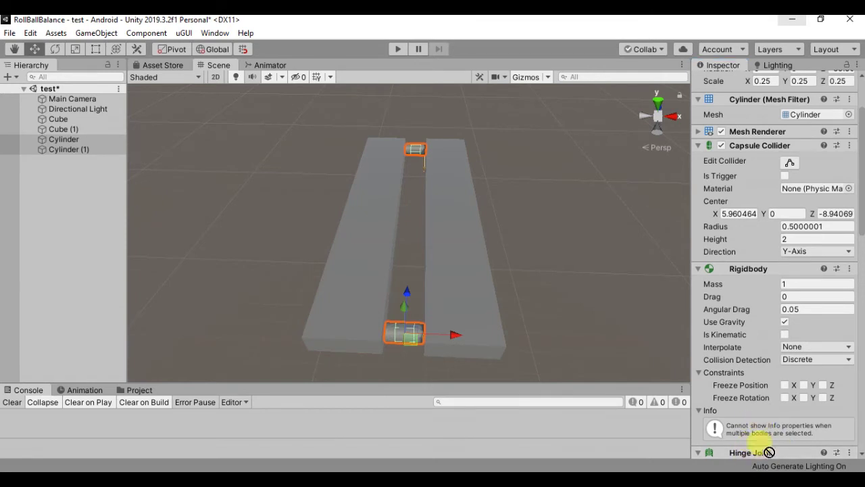
scroll(763, 351, "down", 5)
scroll(762, 351, "down", 5)
scroll(763, 351, "down", 4)
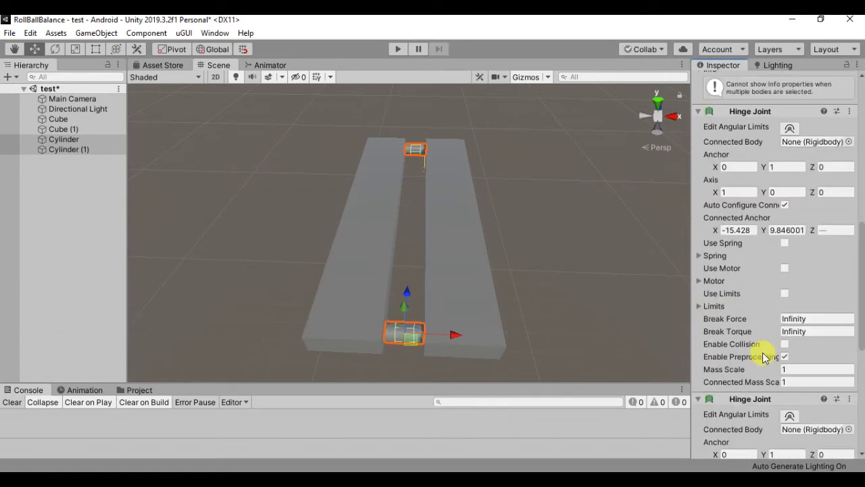
mouse_move(58, 119)
left_mouse_down()
mouse_move(792, 158)
mouse_move(801, 142)
left_mouse_up()
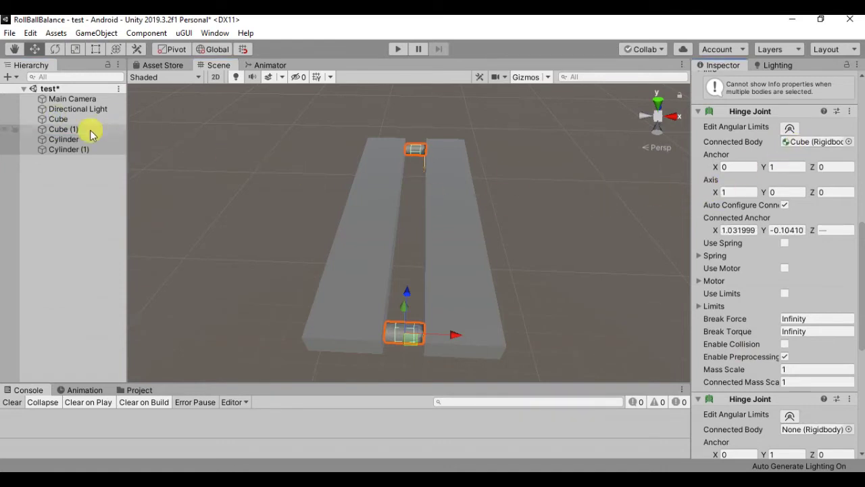
left_click_drag(57, 129, 797, 433)
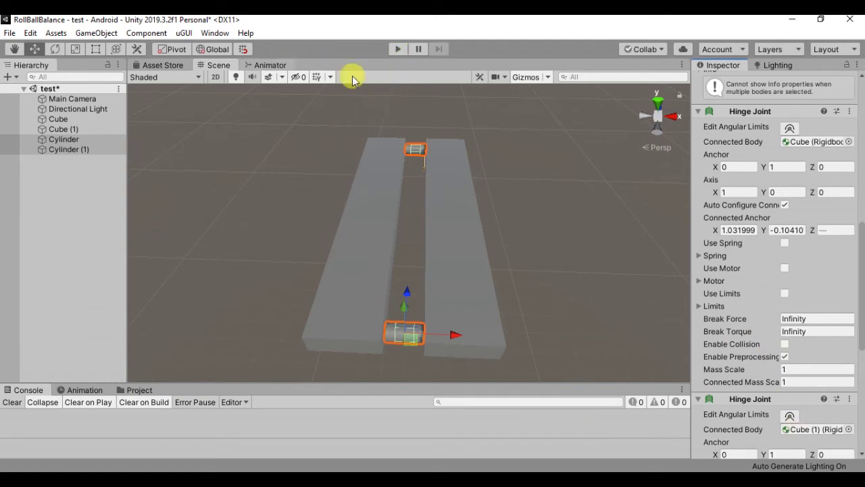
left_click(684, 66)
Add a Game view tab beside the Scene view, then return to Scene
mouse_move(714, 109)
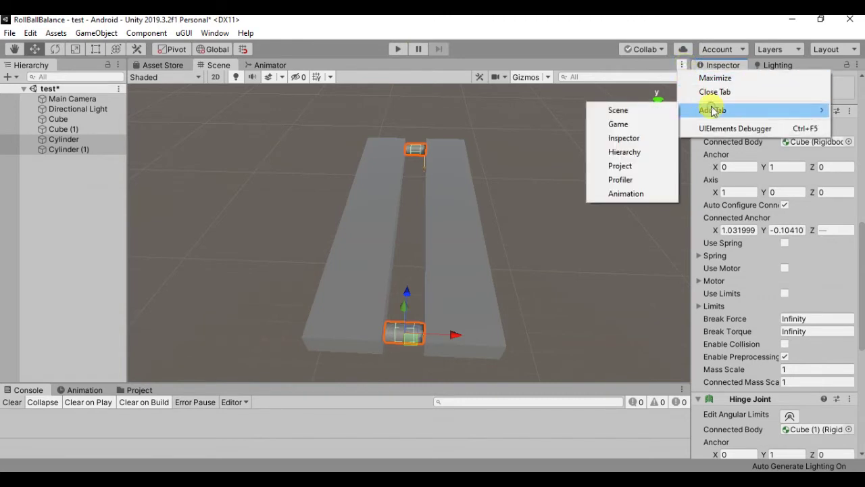
left_click(649, 125)
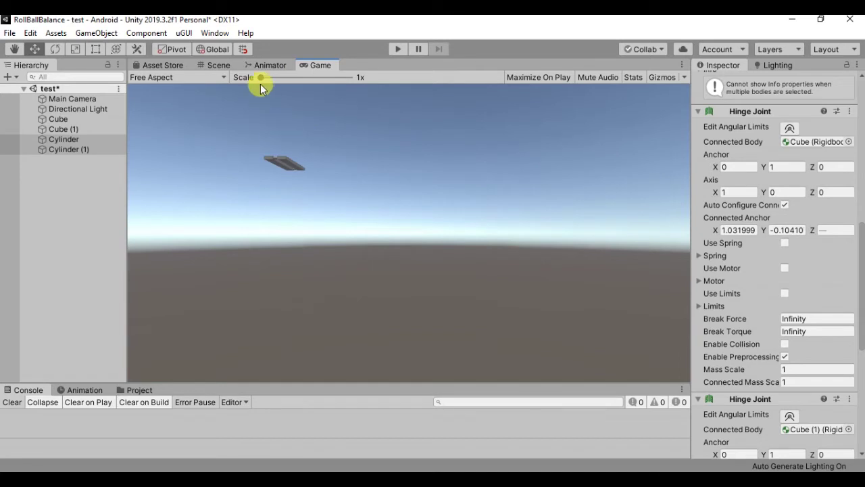
left_click(216, 65)
Orbit to a lower angle, try Align With View on the cylinders, then undo it
scroll(369, 182, "down", 2)
scroll(375, 170, "down", 2)
scroll(377, 174, "down", 2)
left_click_drag(377, 175, 415, 180, "alt")
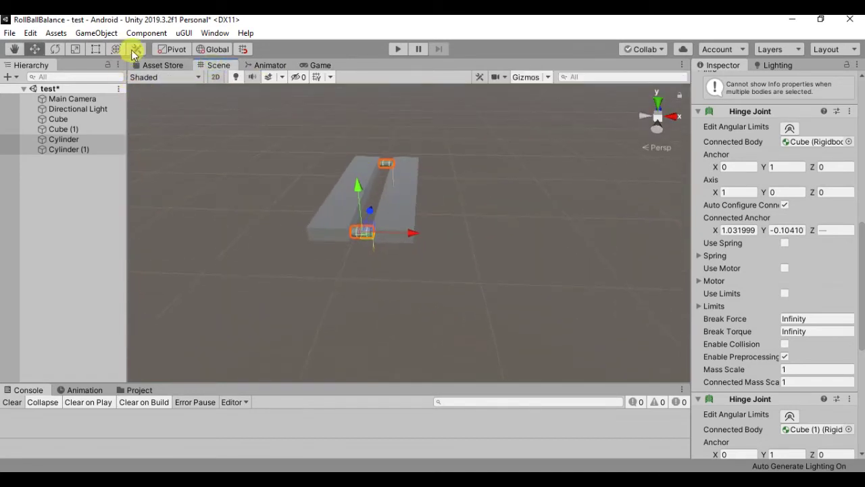
left_click(104, 42)
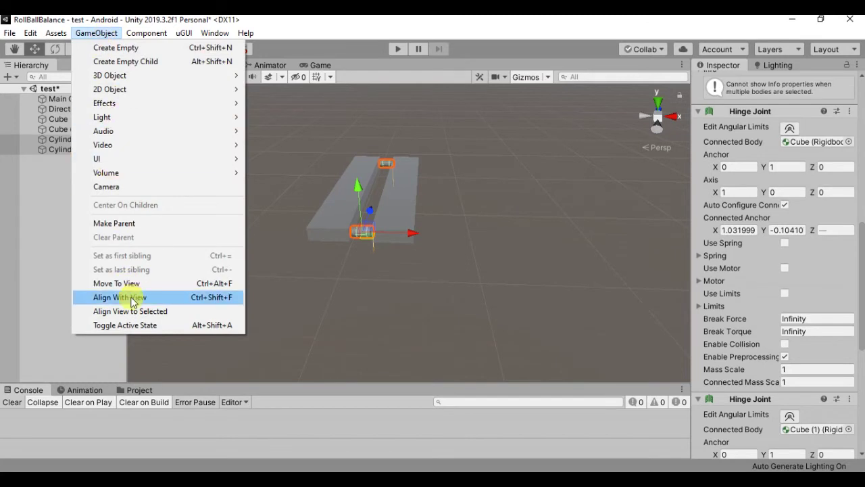
left_click(131, 298)
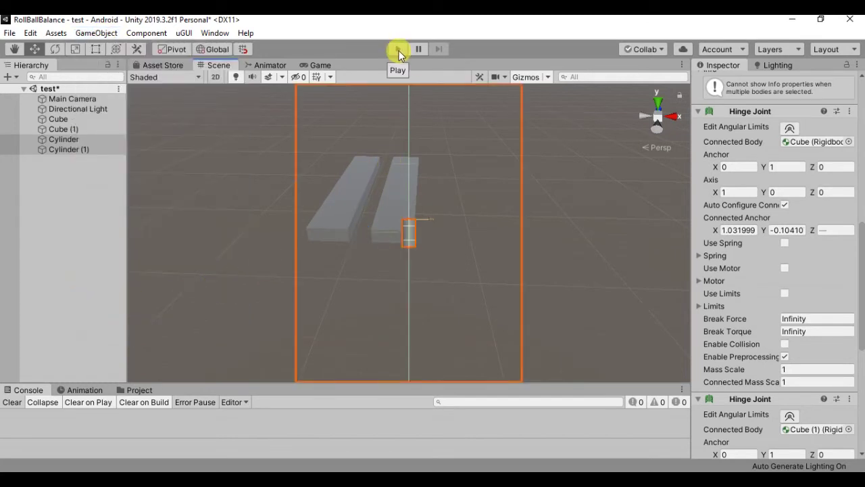
key("ctrl+z")
Select Main Camera and align it with the current scene view
left_click(92, 34)
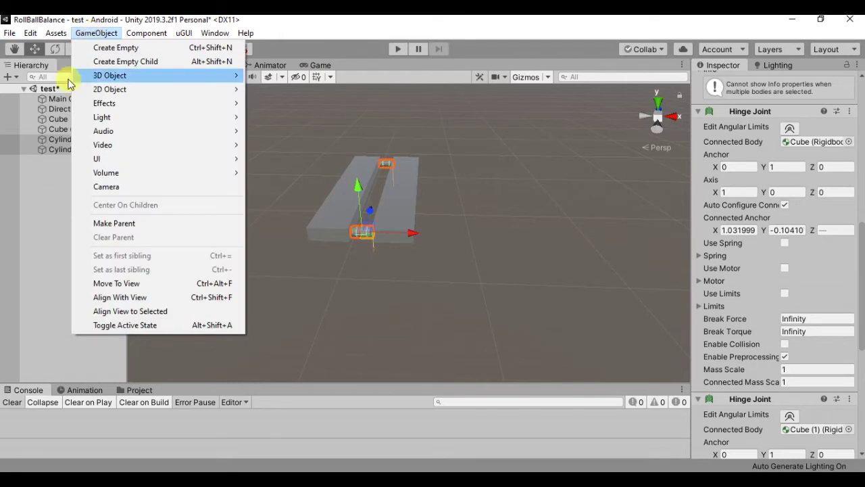
left_click(44, 99)
left_click(72, 190)
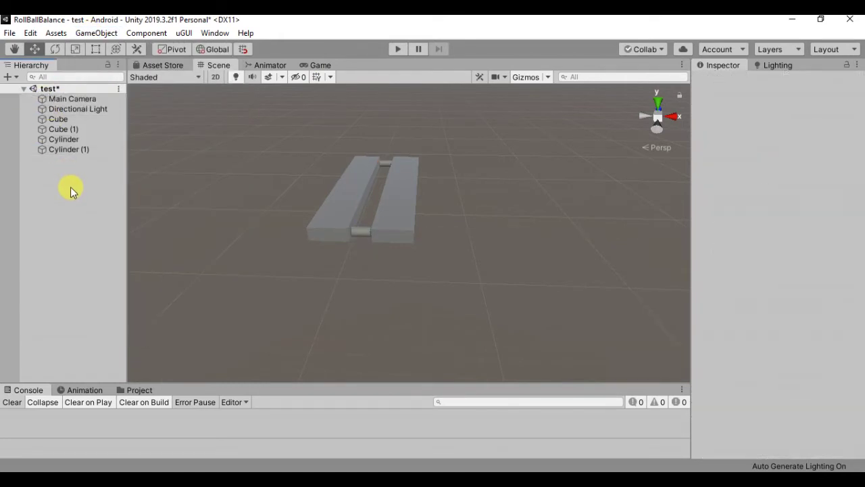
left_click(64, 99)
left_click(97, 33)
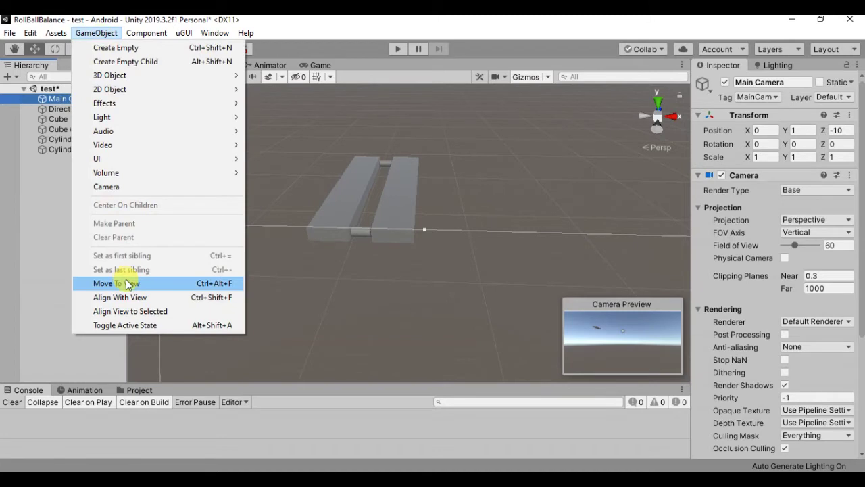
left_click(133, 298)
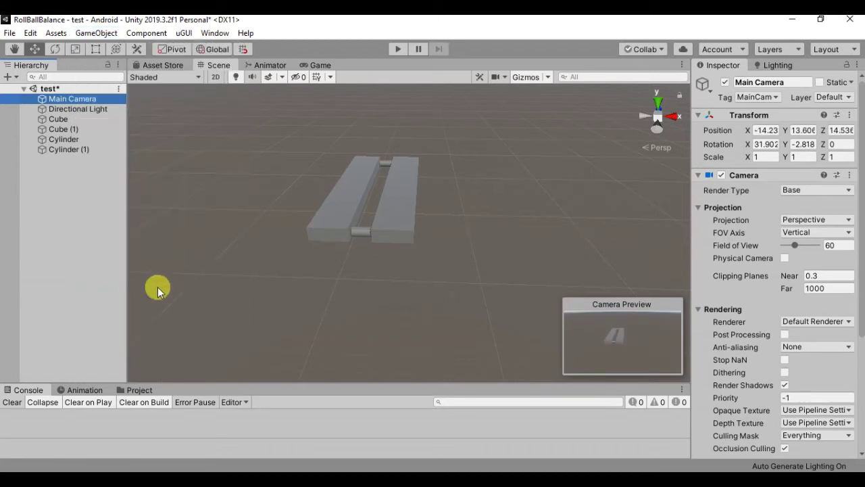
Run the scene in Play mode to test the physics, then stop it
left_click(393, 50)
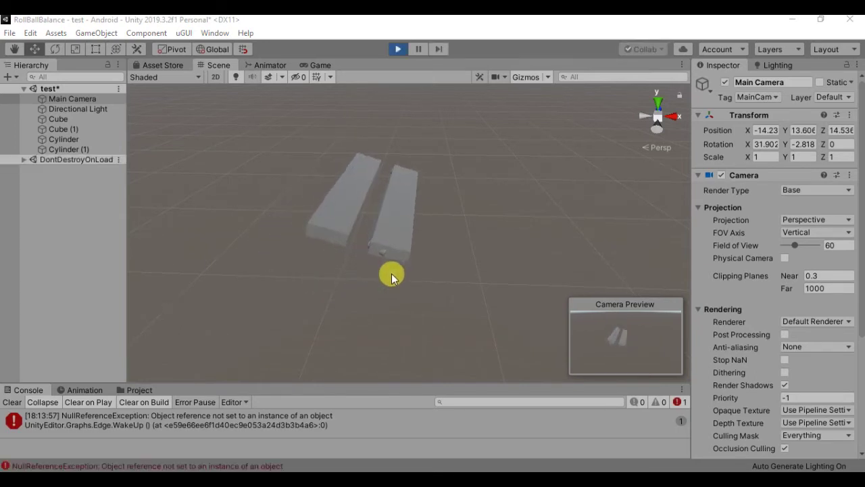
left_click(397, 49)
left_click(69, 149)
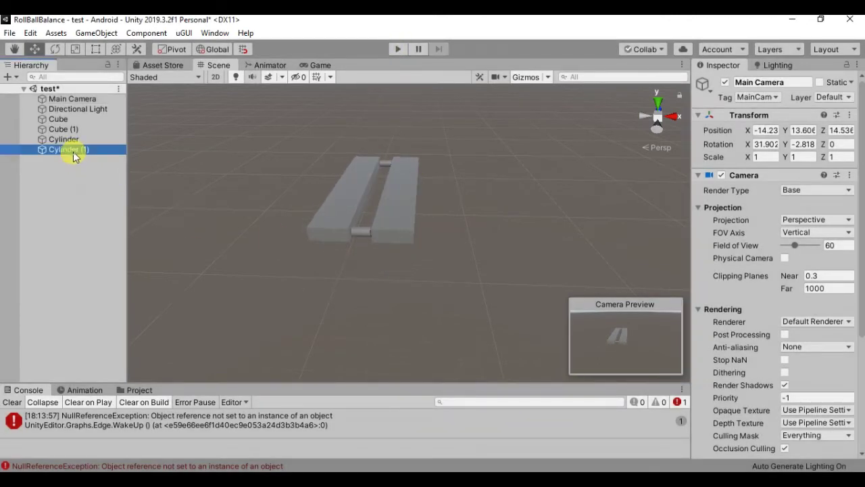
Select both cylinders and set the first hinge joint's Bounce Min Velocity to 0
left_click(71, 140, "ctrl")
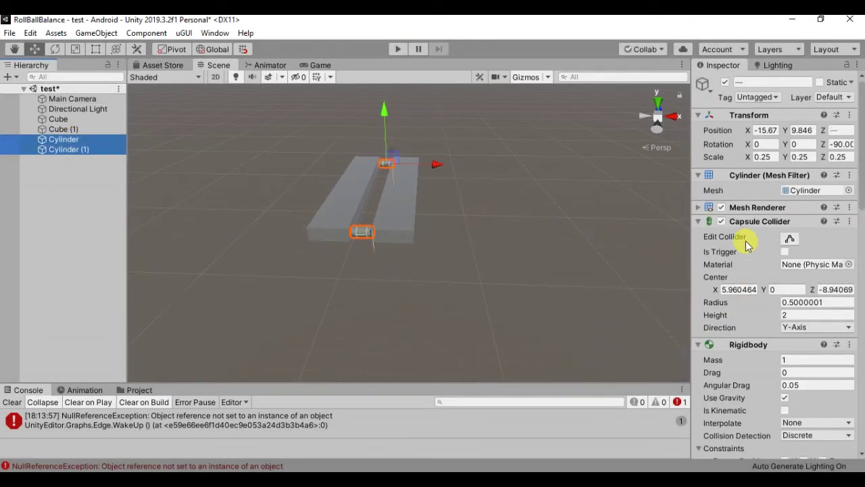
scroll(744, 233, "down", 3)
scroll(744, 233, "down", 3)
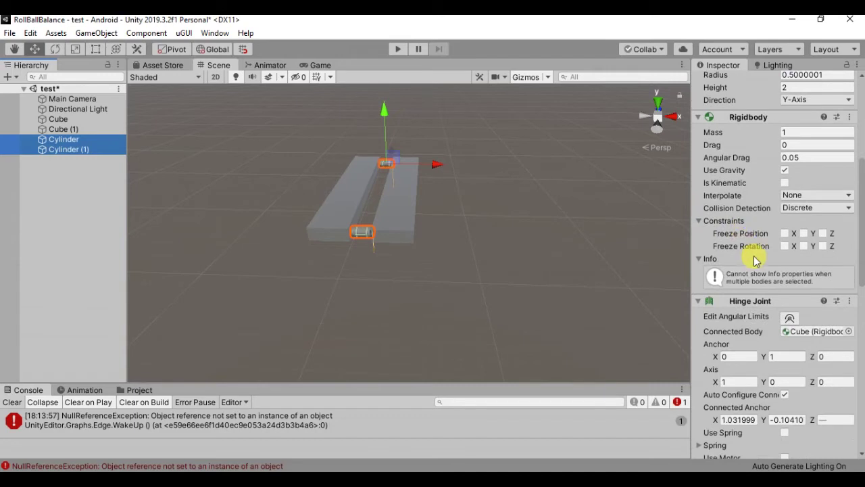
scroll(755, 239, "down", 6)
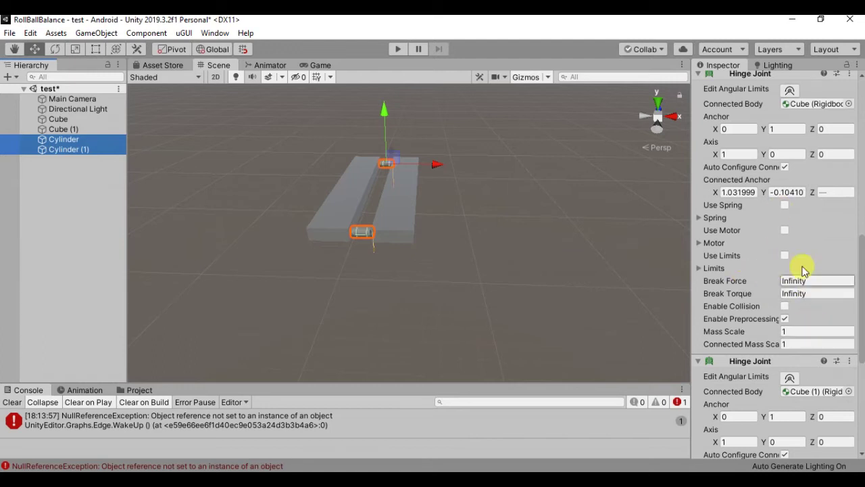
left_click(792, 277)
scroll(744, 298, "down", 3)
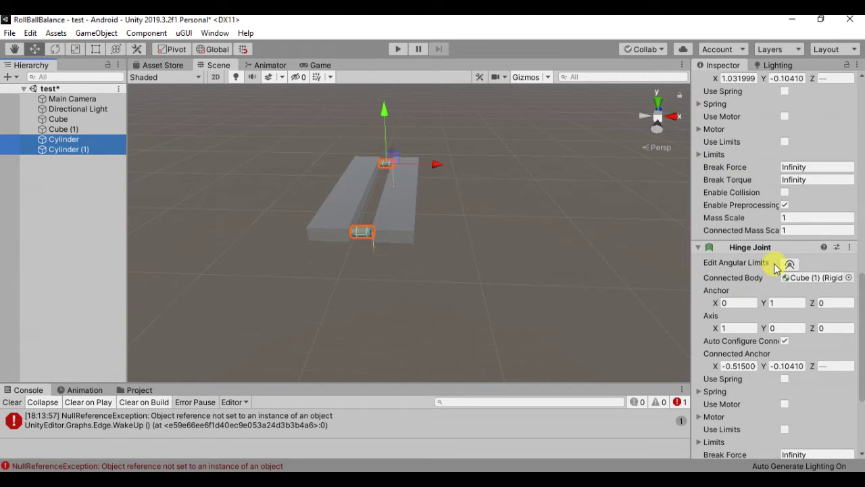
scroll(781, 274, "up", 3)
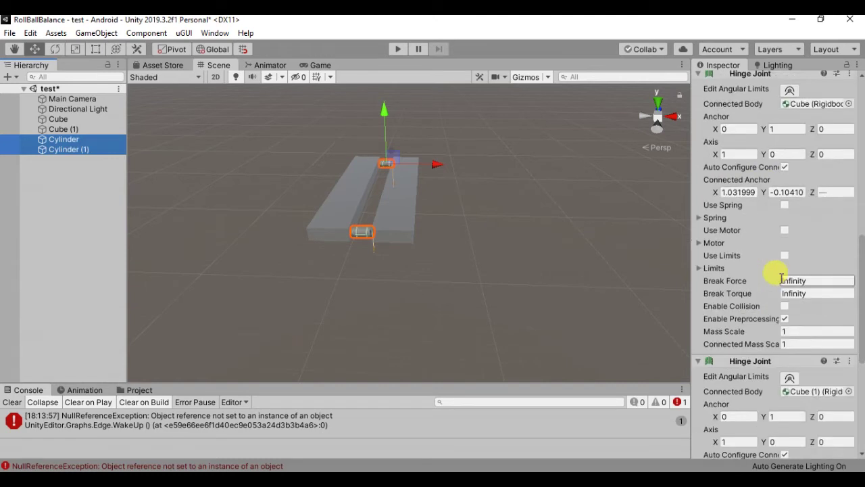
left_click(696, 268)
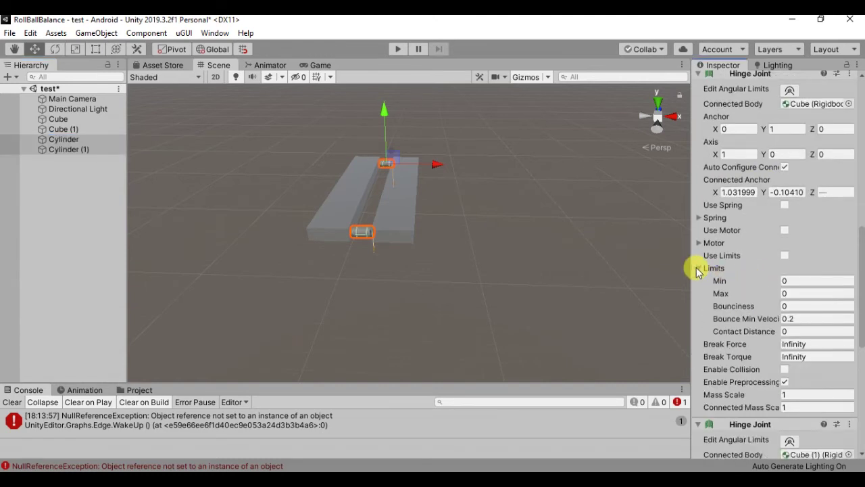
left_click(799, 318)
type("0")
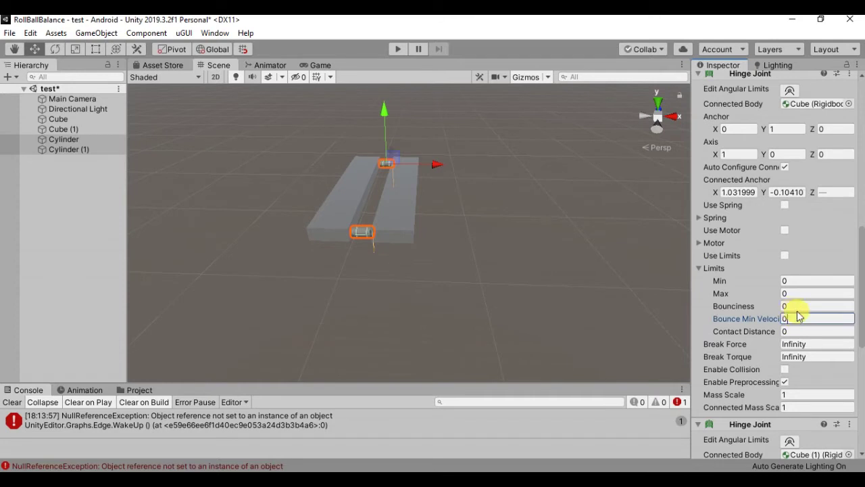
left_click(795, 293)
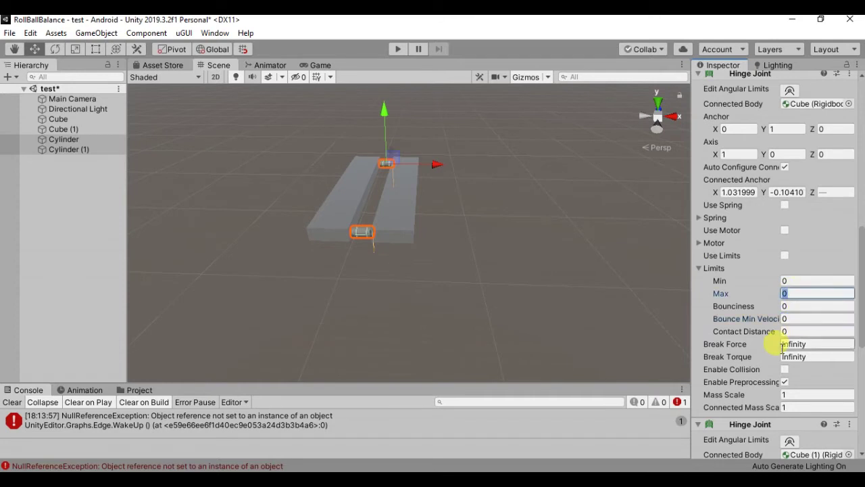
type("5")
Set the hinge joint limit Max to 5, then start a play-mode test
scroll(778, 348, "down", 3)
scroll(788, 358, "down", 5)
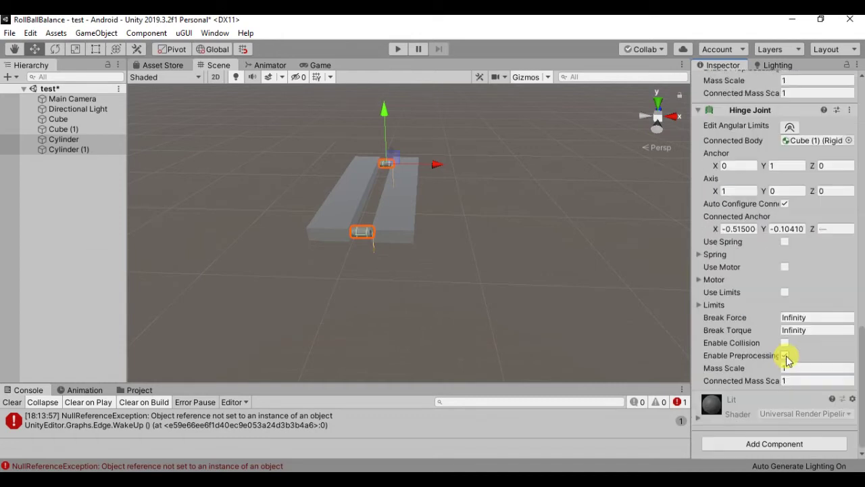
left_click(706, 305)
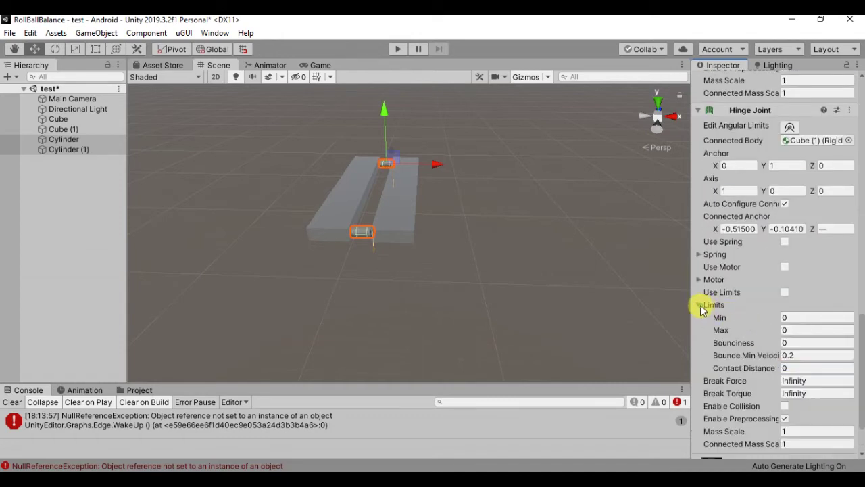
type("5")
left_click(798, 355)
type("0")
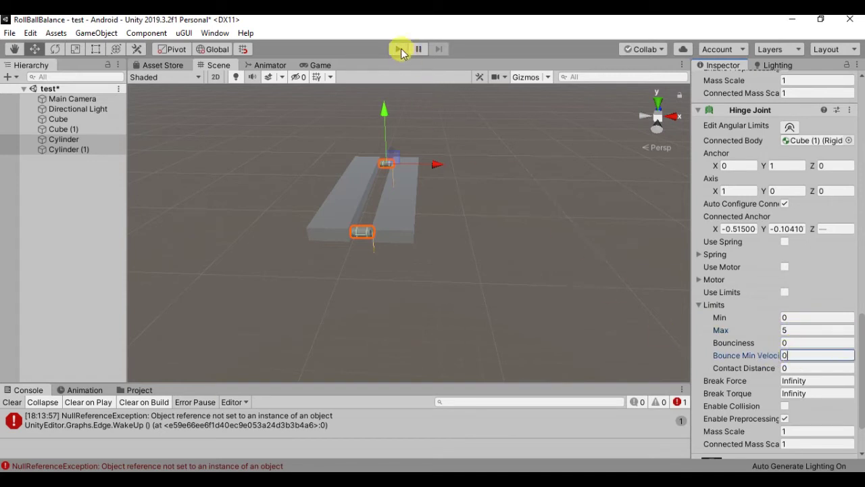
left_click(400, 50)
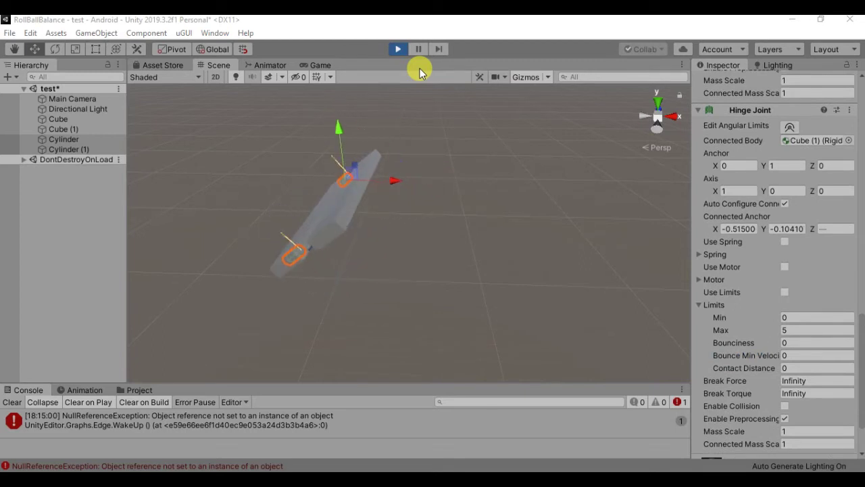
Stop the test, freeze the cylinders' Rigidbody position on Z, and test-play again
left_click(402, 48)
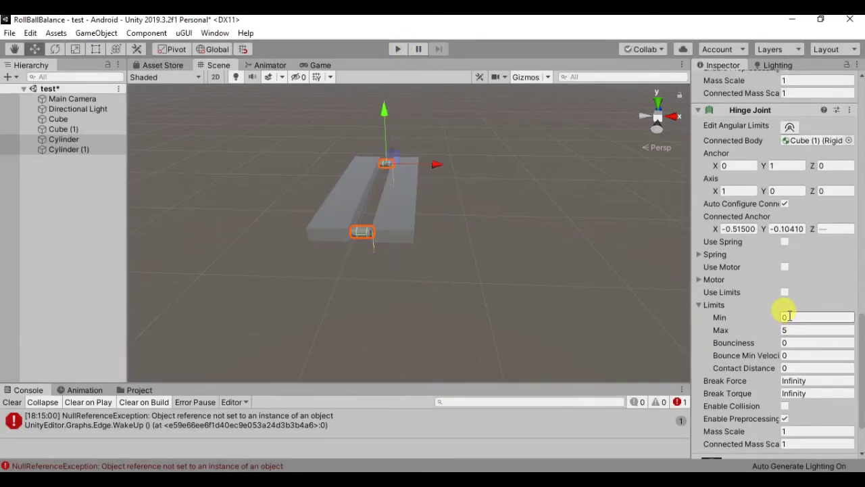
scroll(788, 316, "up", 10)
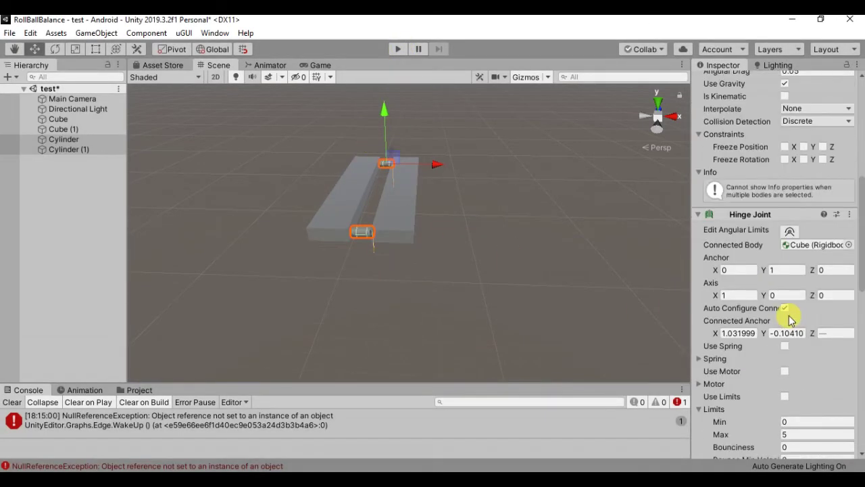
scroll(789, 318, "up", 8)
scroll(789, 315, "down", 8)
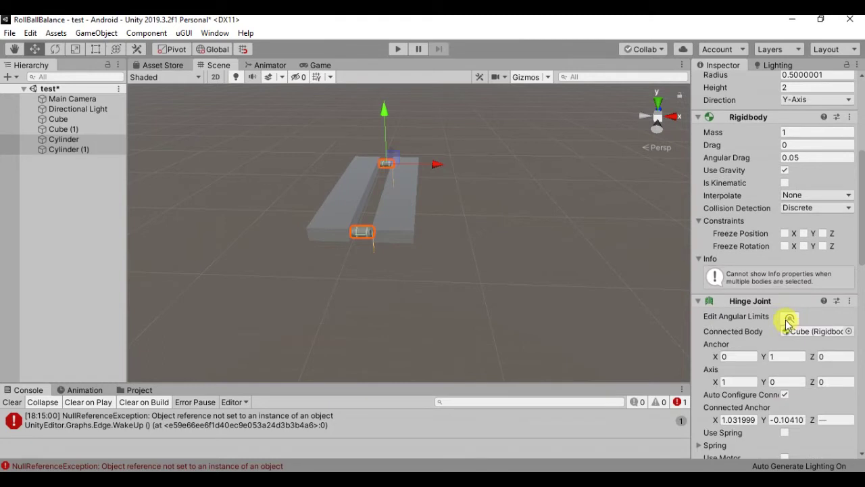
left_click(823, 234)
left_click(397, 48)
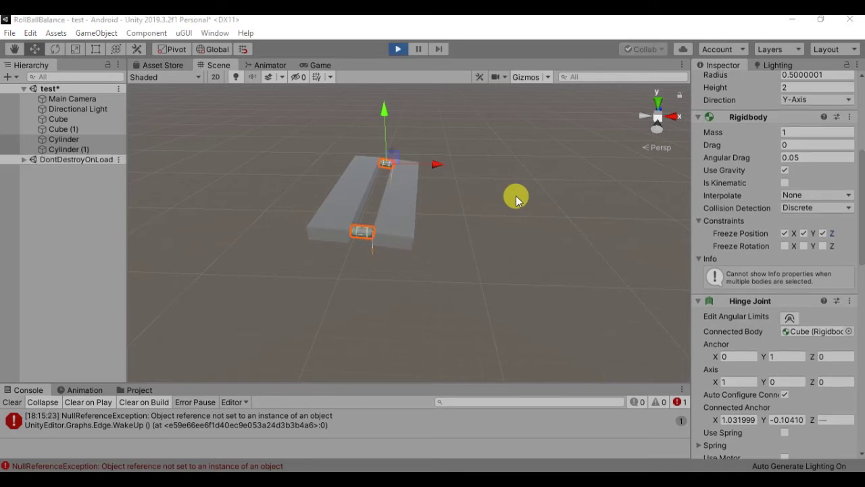
left_click(398, 50)
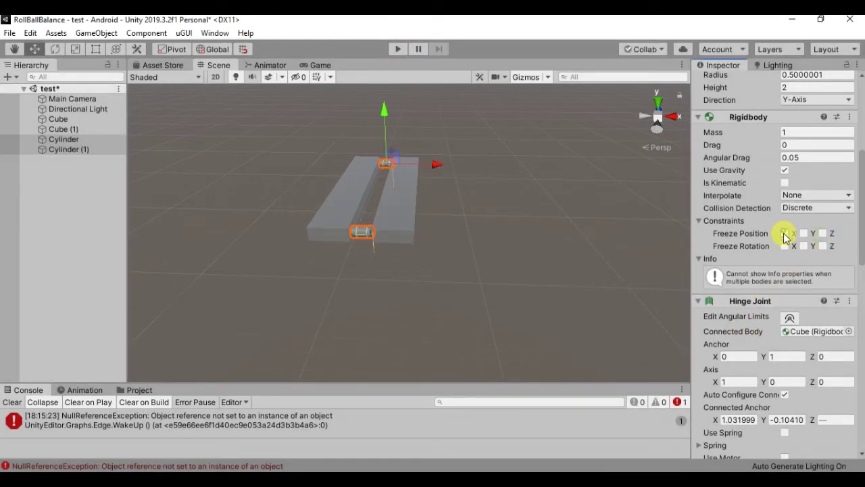
Edit the first hinge joint's Max limit value
scroll(777, 306, "down", 4)
scroll(784, 326, "down", 4)
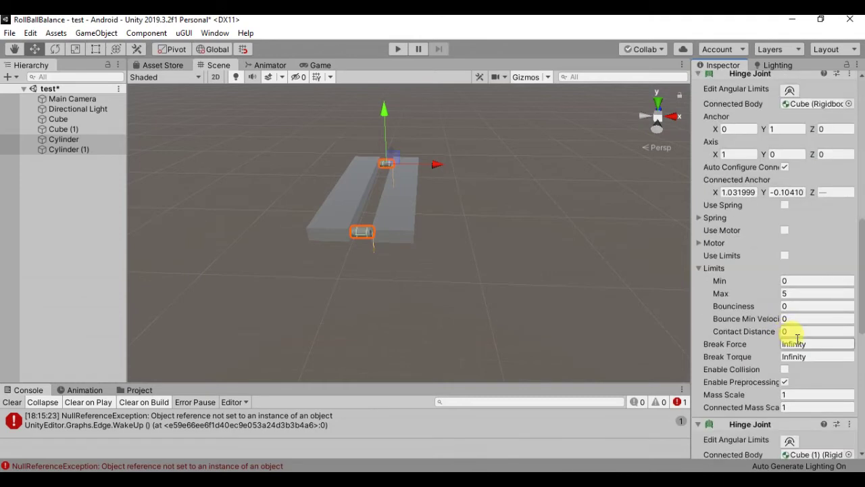
left_click(785, 294)
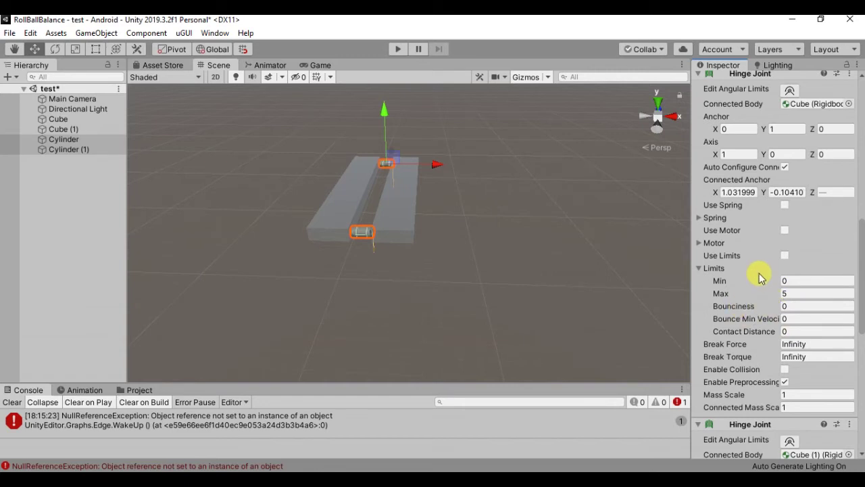
Turn on Use Limits for the second hinge joint, then play and stop the scene
scroll(759, 272, "down", 4)
scroll(761, 273, "down", 3)
scroll(760, 273, "down", 4)
scroll(759, 273, "down", 1)
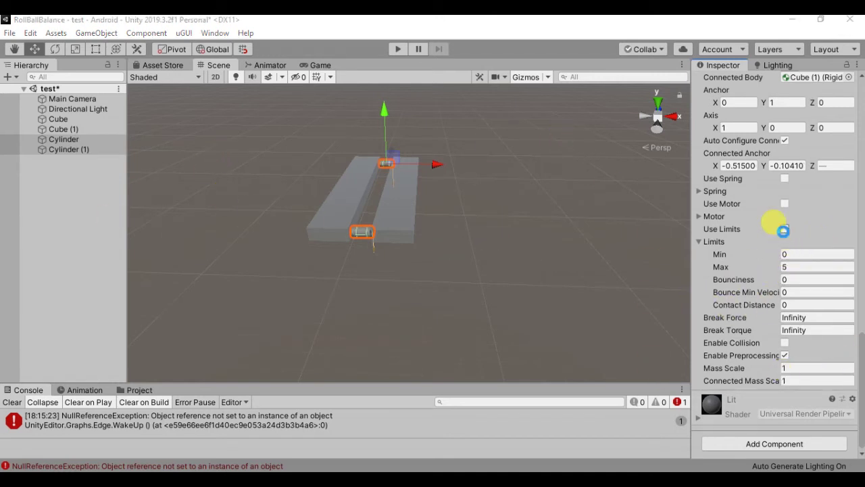
left_click(785, 229)
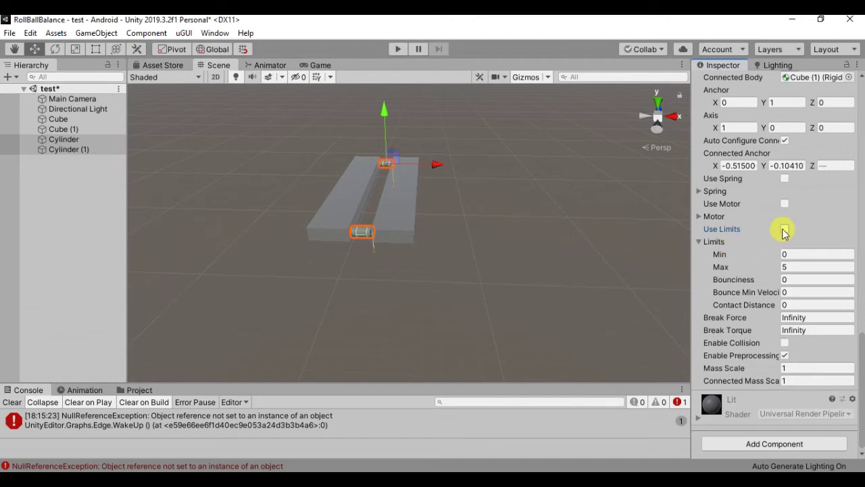
left_click(398, 49)
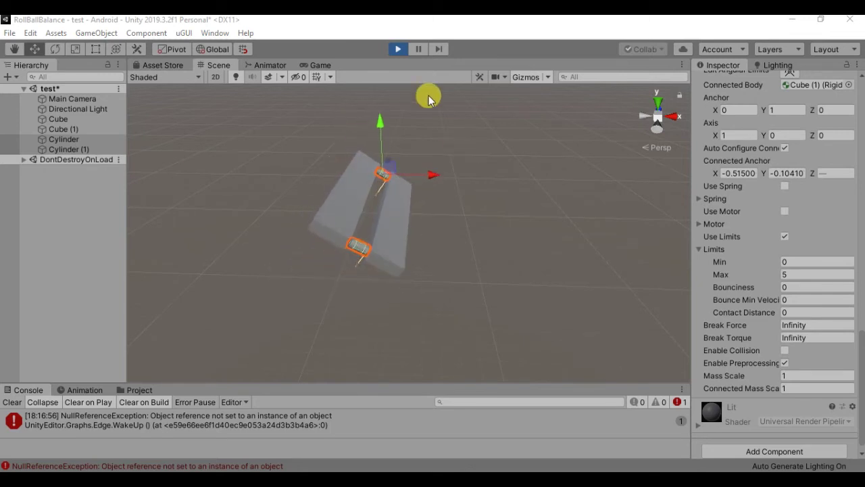
left_click(397, 51)
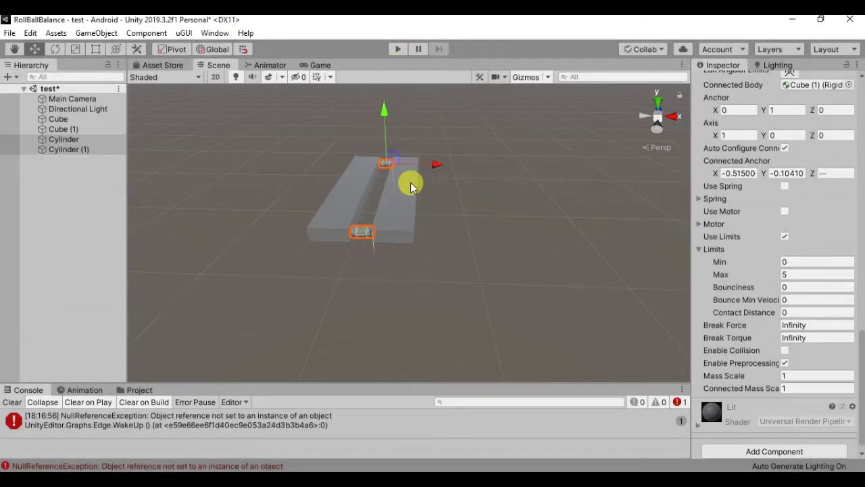
Select Cube and slide it right along X toward the hinge cylinder
scroll(385, 195, "up", 3)
scroll(378, 198, "up", 3)
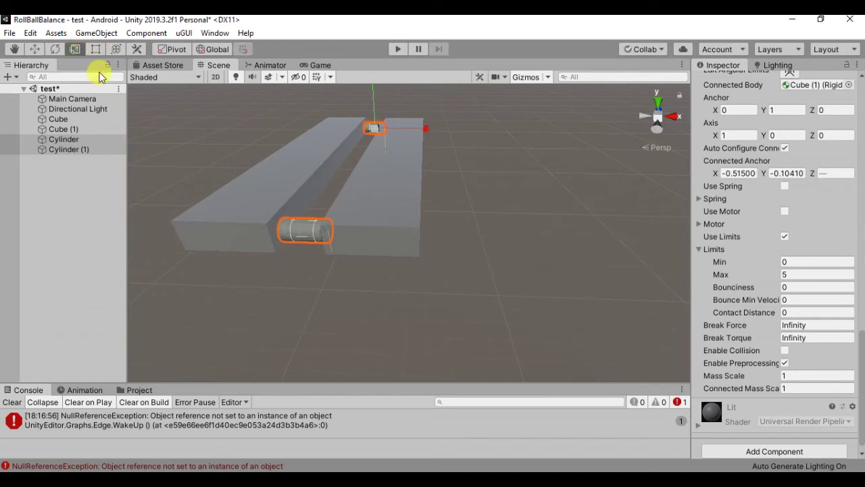
scroll(297, 233, "down", 3)
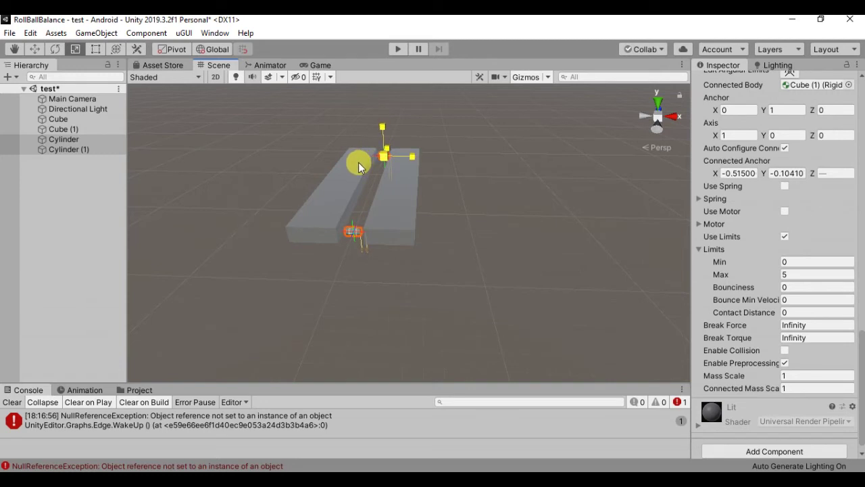
scroll(358, 222, "up", 2)
scroll(401, 236, "up", 2)
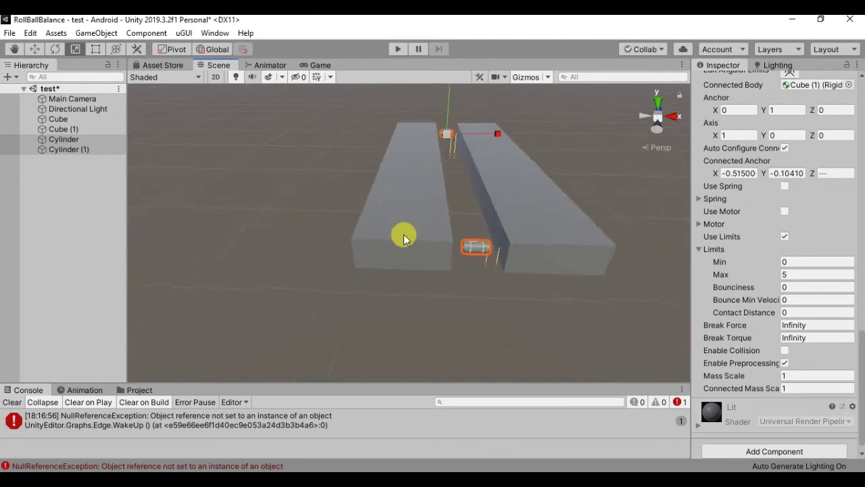
scroll(433, 206, "up", 2)
scroll(410, 206, "up", 2)
left_click(66, 130)
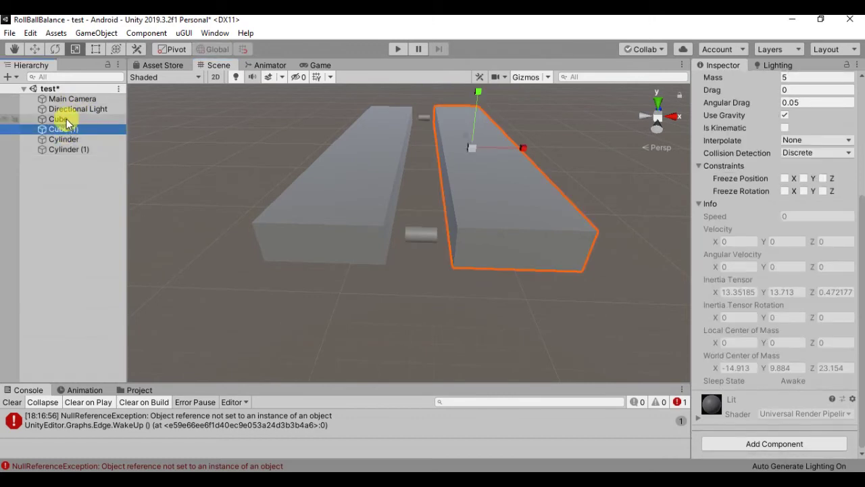
left_click(66, 119)
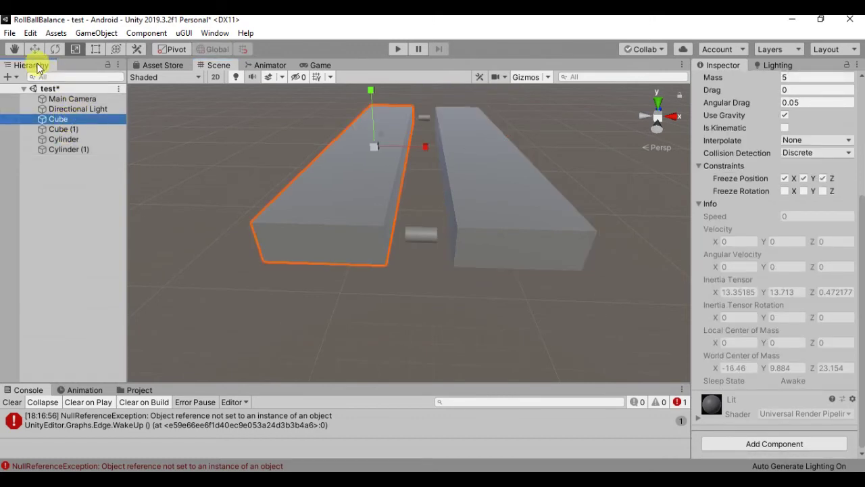
left_click(34, 48)
left_click_drag(408, 145, 431, 145)
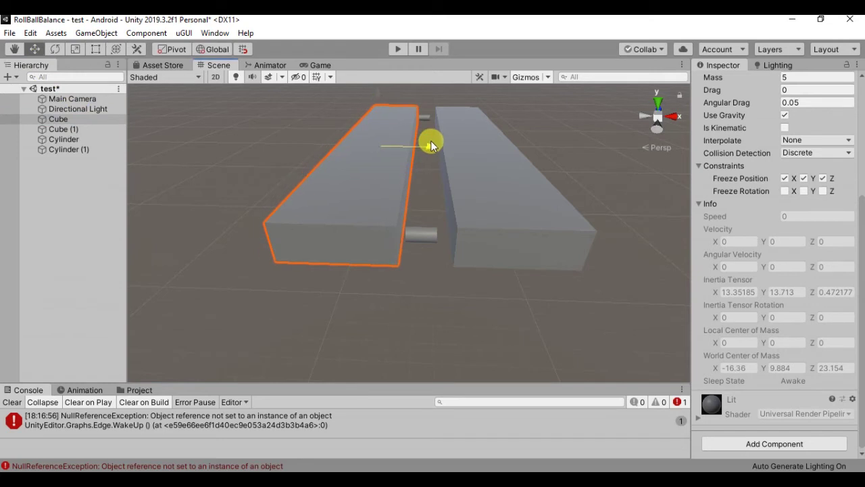
Slide Cube (1) left along X toward the cylinder, then start a test run
scroll(431, 146, "up", 5)
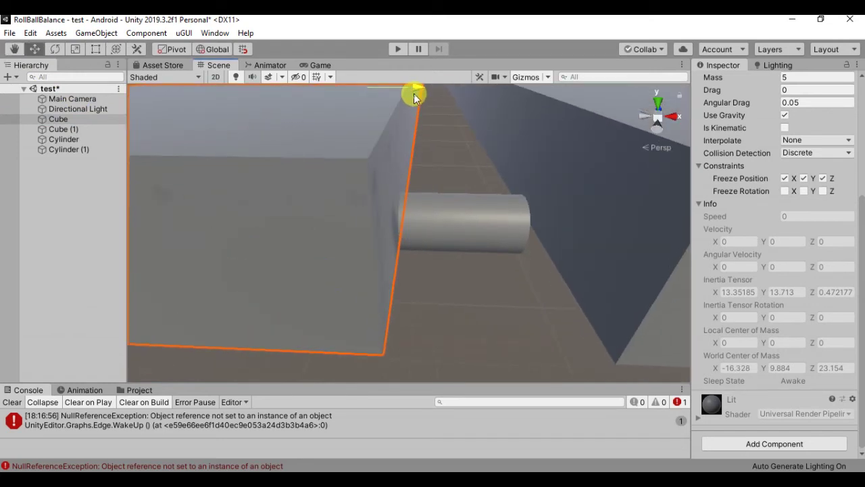
scroll(410, 164, "down", 5)
left_click(63, 129)
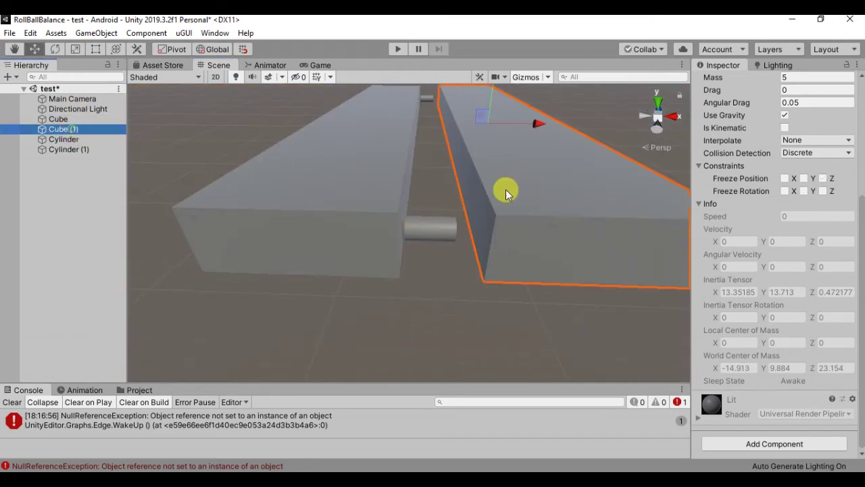
left_click_drag(538, 124, 530, 128)
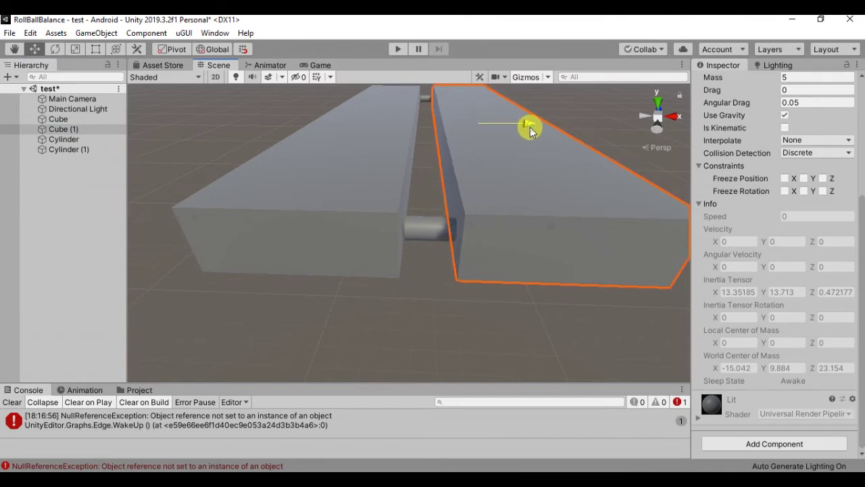
scroll(507, 146, "up", 4)
scroll(483, 156, "down", 2)
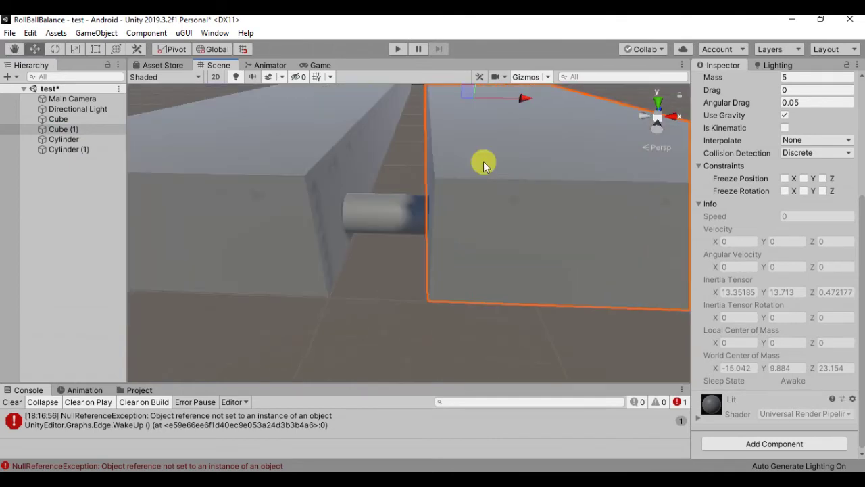
left_click_drag(516, 100, 518, 100)
middle_click_drag(502, 149, 569, 162)
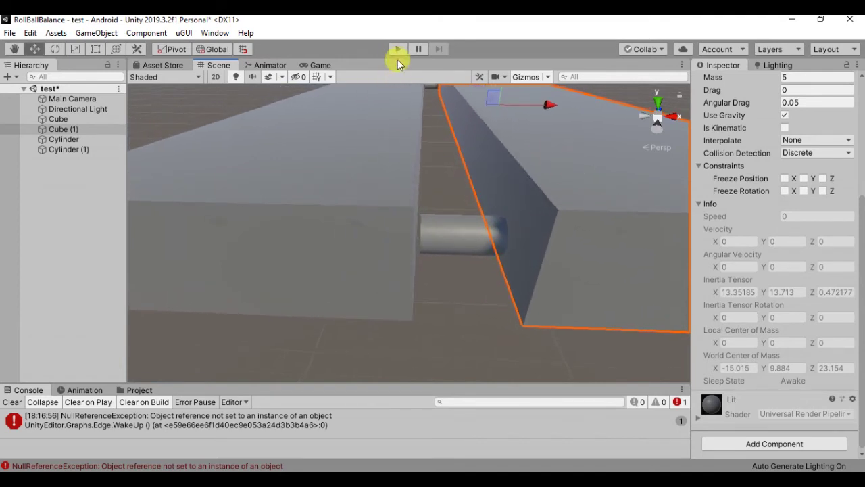
left_click(397, 49)
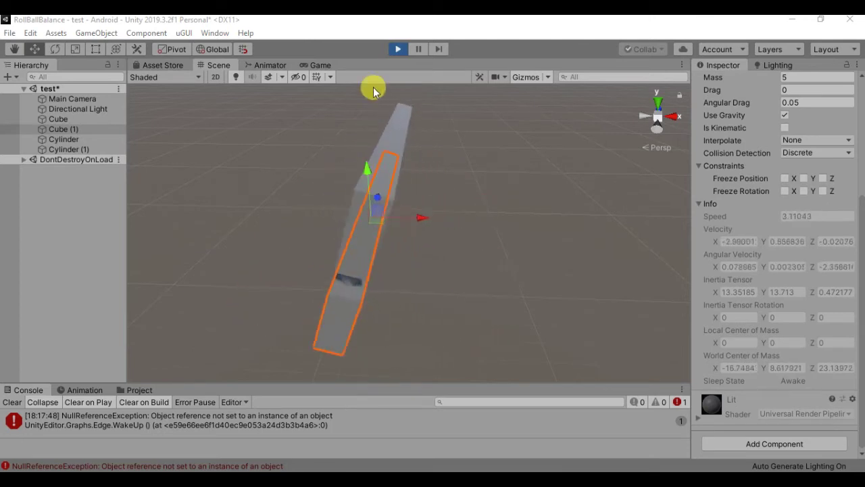
Stop the test, then duplicate Cylinder, Cylinder (1) and Cube (1) with Ctrl+D
left_click(397, 48)
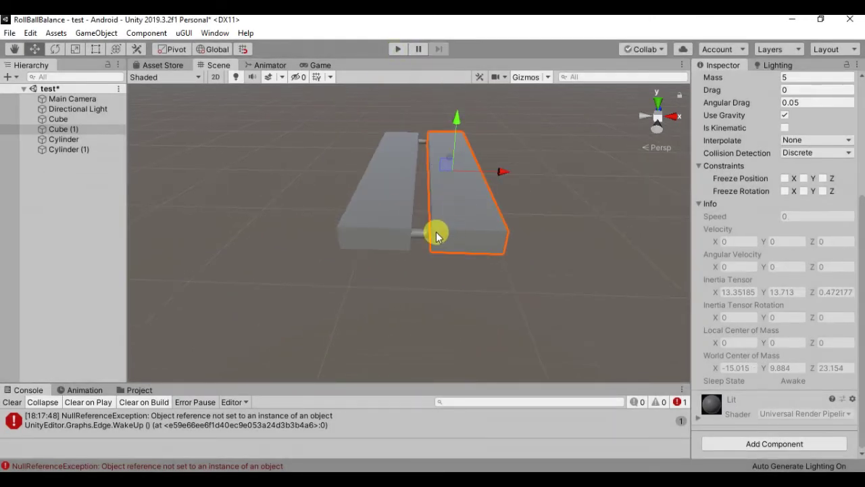
left_click(77, 140)
left_click(80, 150, "shift")
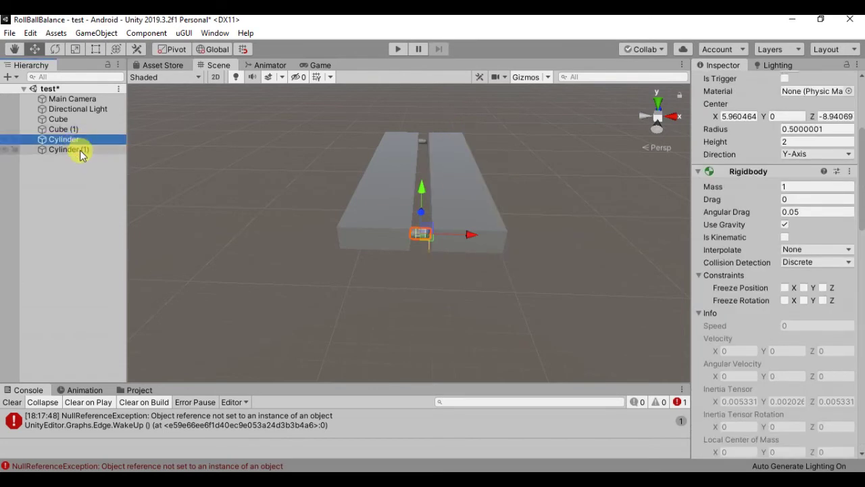
left_click(68, 129, "shift")
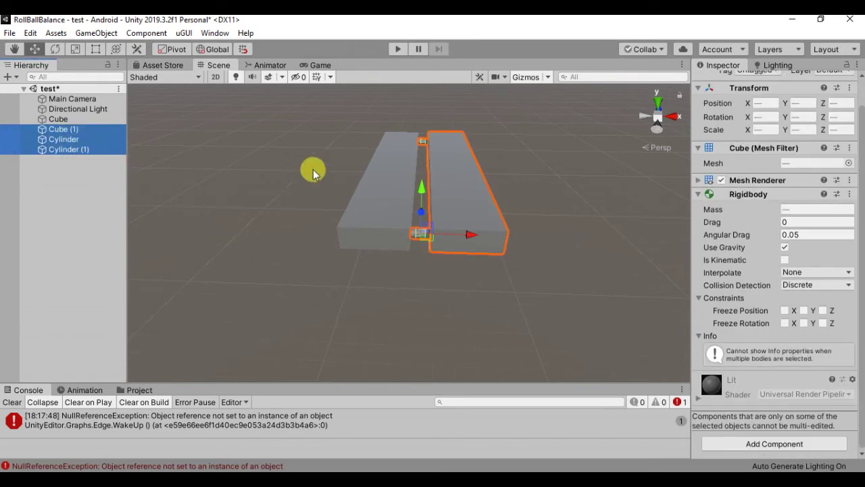
key("ctrl+d")
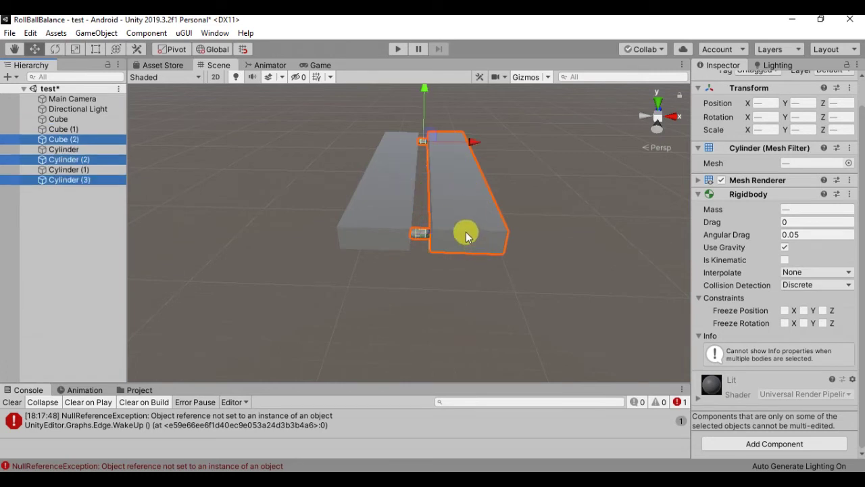
Slide the duplicated plank and cylinders right along X beside Cube (1)
left_click_drag(471, 147, 516, 150)
scroll(446, 179, "up", 2)
scroll(378, 210, "up", 2)
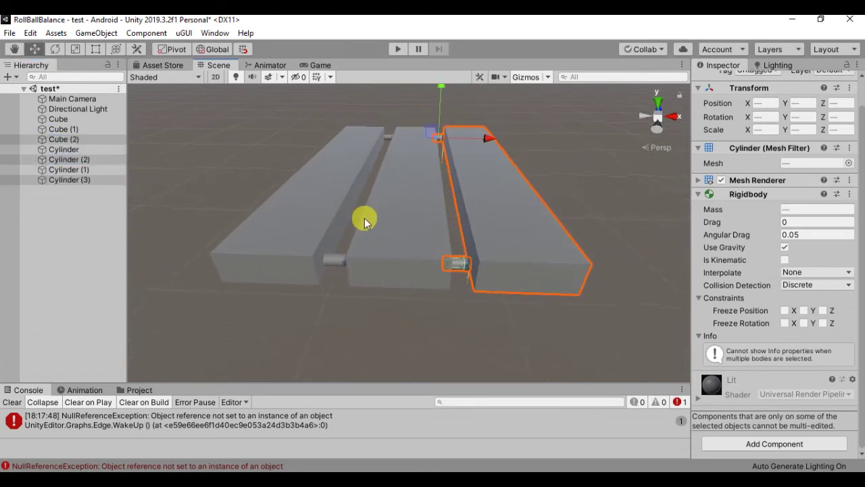
left_click_drag(489, 140, 495, 139)
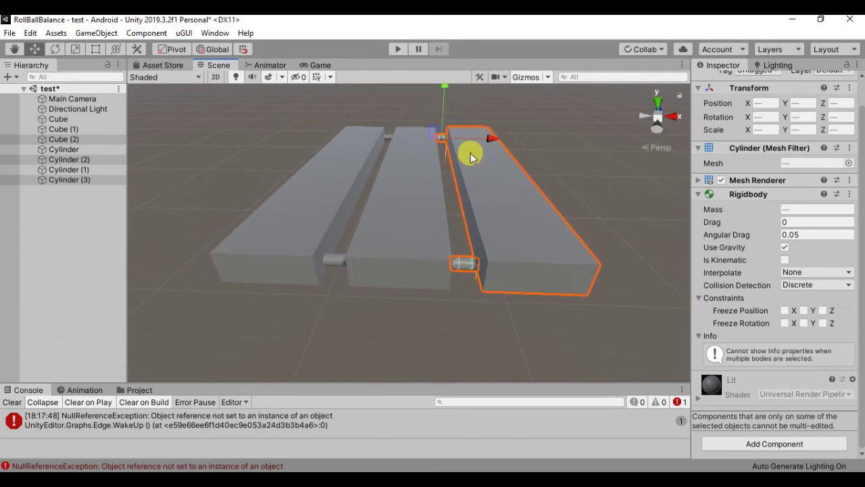
scroll(459, 155, "up", 2)
scroll(478, 139, "up", 2)
scroll(467, 135, "up", 2)
scroll(483, 164, "up", 2)
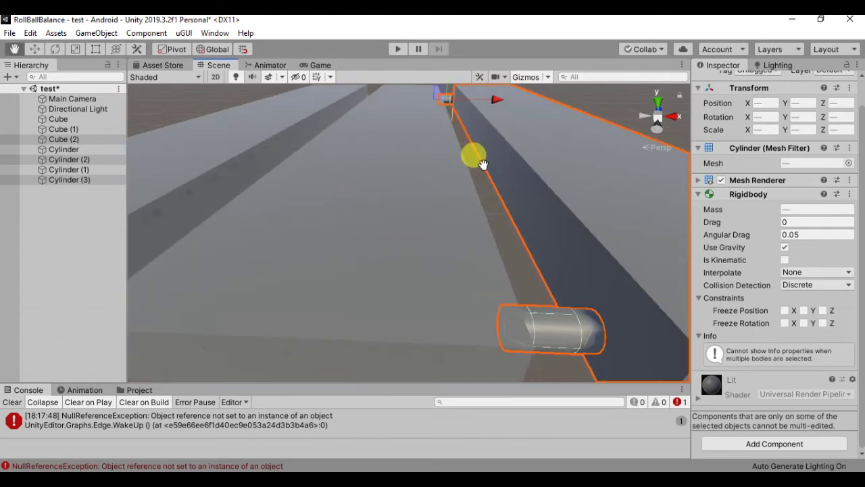
scroll(446, 144, "down", 3)
scroll(438, 195, "down", 2)
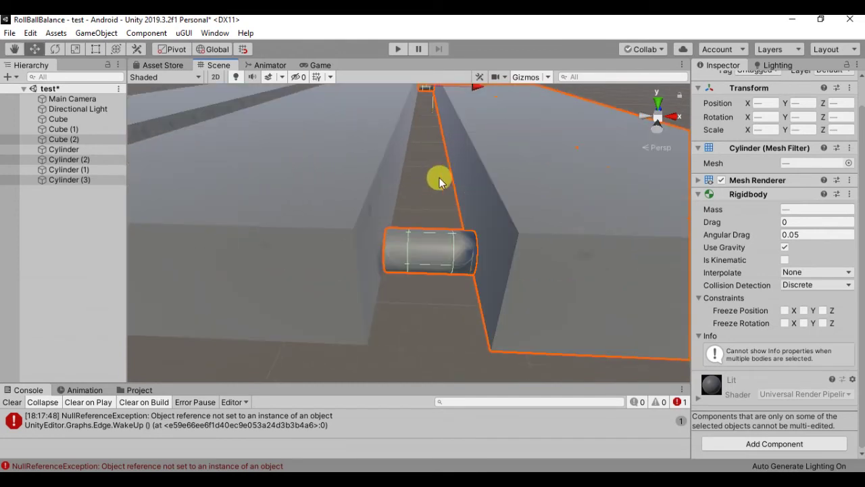
Nudge the copy slightly left to close the gap, placing it at X -13.69
middle_click_drag(440, 214, 490, 198)
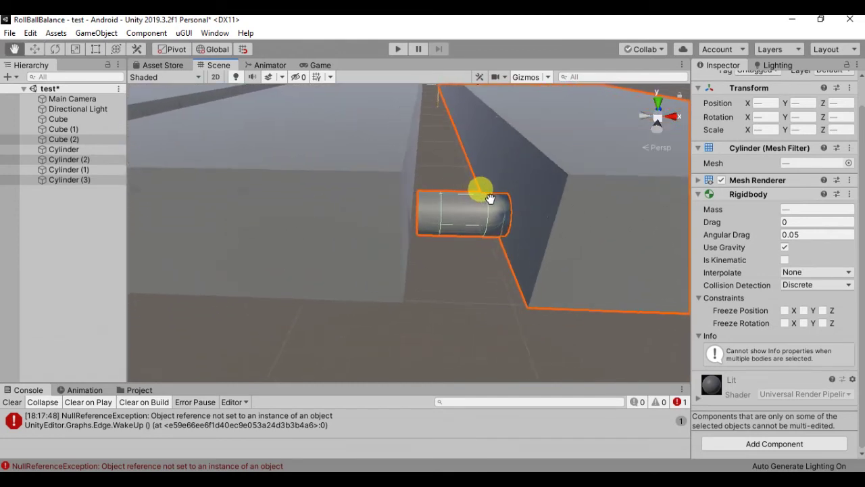
scroll(492, 199, "down", 4)
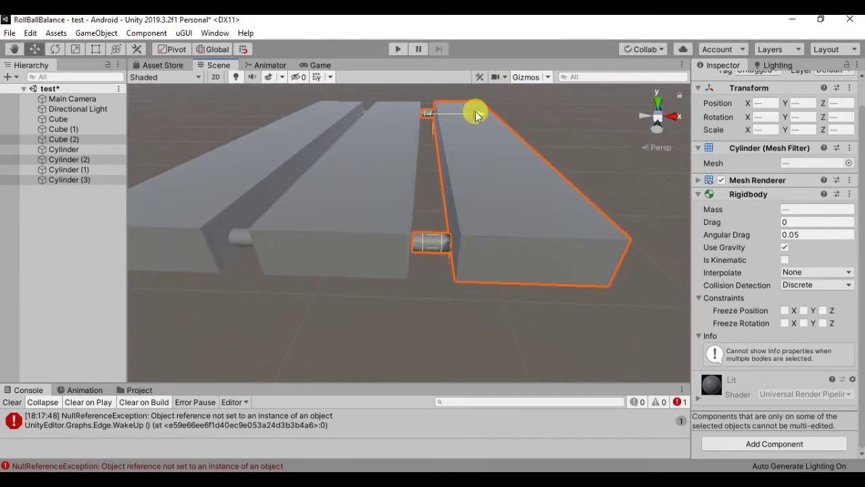
left_click_drag(475, 115, 475, 117)
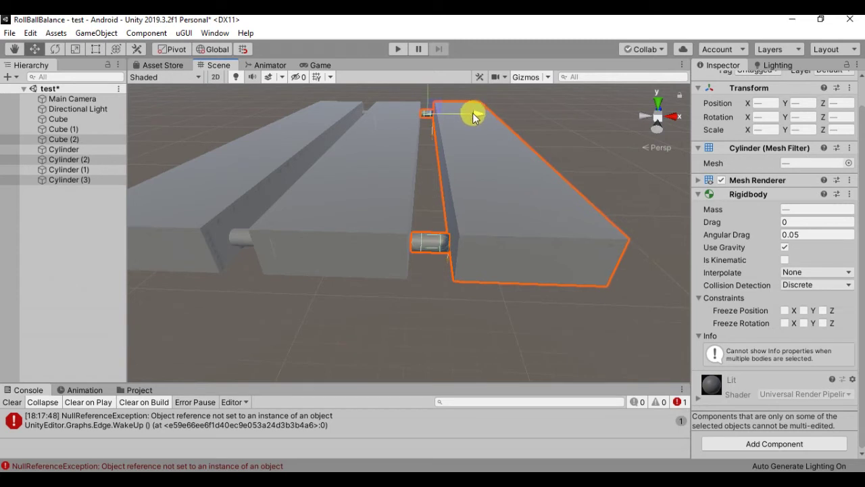
scroll(429, 199, "down", 2)
left_click(475, 199)
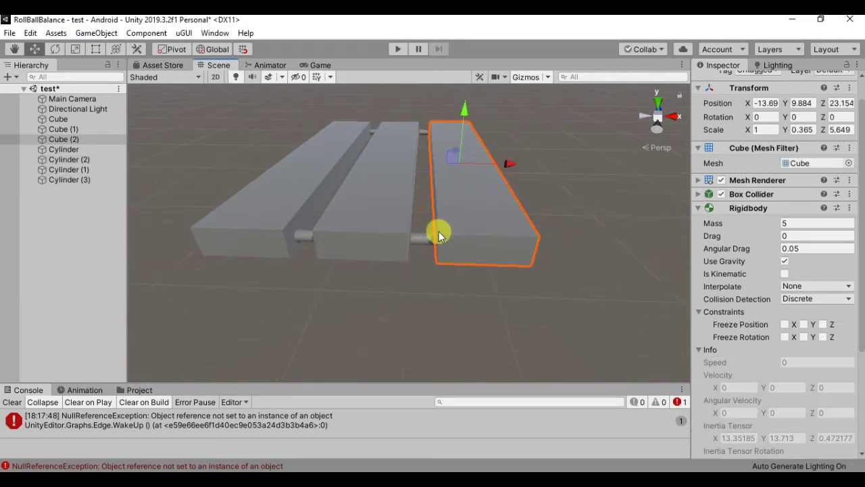
Select Cylinder (2) and Cylinder (3) and scroll the Inspector to their Hinge Joint components
left_click(422, 234)
left_click(461, 175)
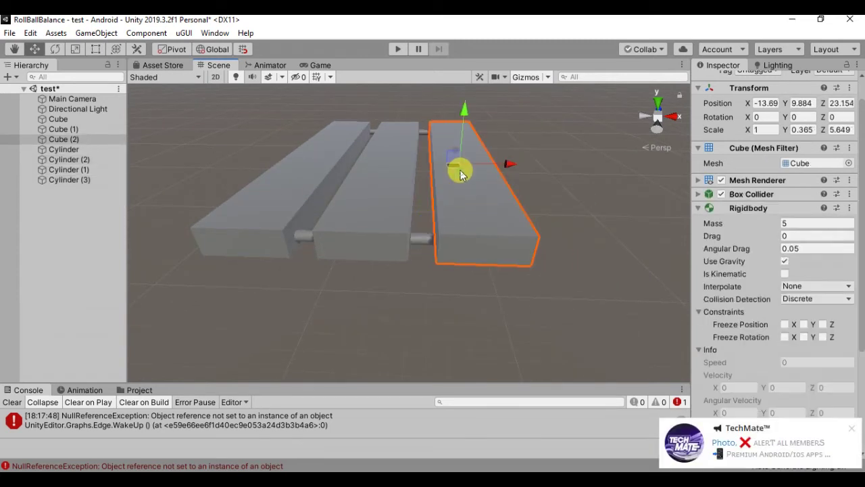
left_click(381, 175)
left_click(422, 237)
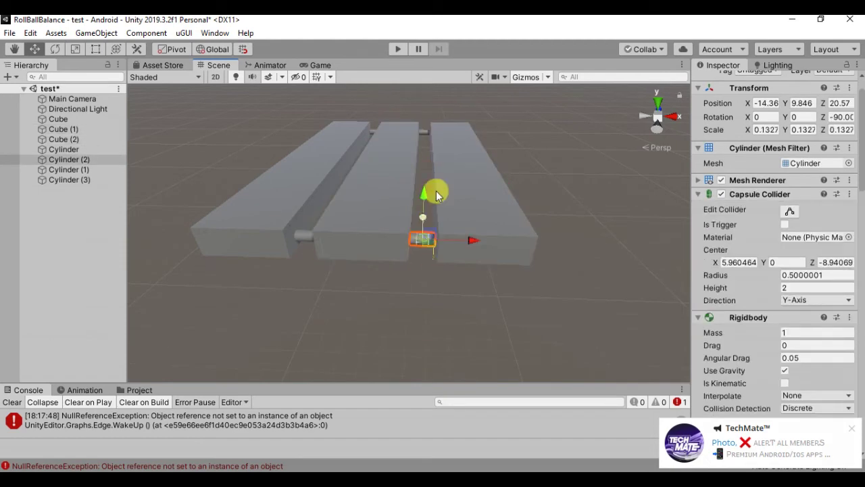
left_click(427, 133, "shift")
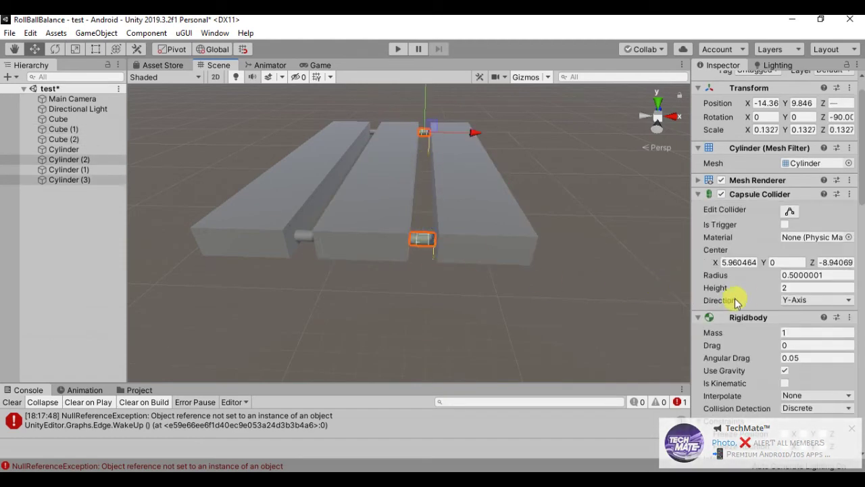
scroll(743, 299, "down", 10)
scroll(742, 299, "up", 5)
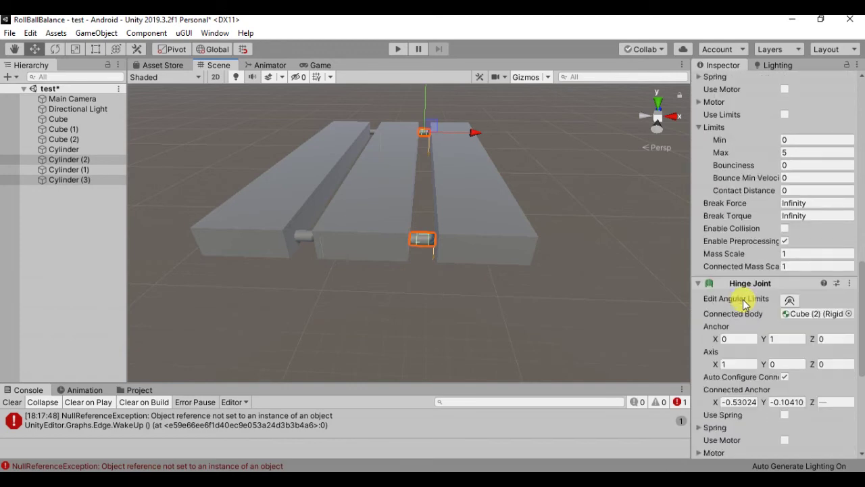
scroll(743, 298, "up", 5)
scroll(743, 299, "down", 4)
scroll(743, 299, "down", 4)
scroll(742, 300, "down", 4)
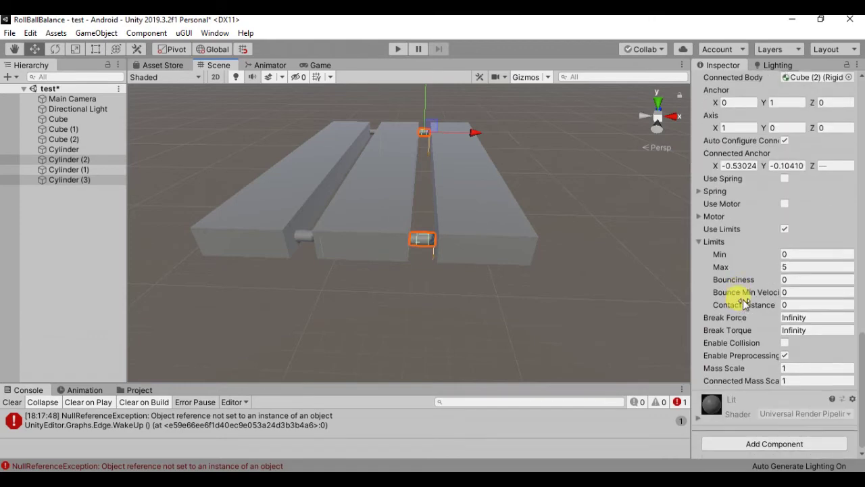
scroll(742, 299, "up", 4)
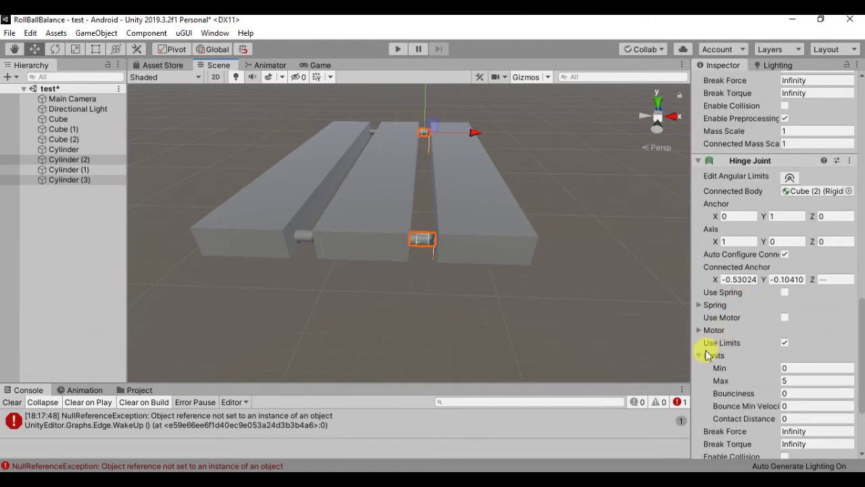
scroll(750, 326, "up", 8)
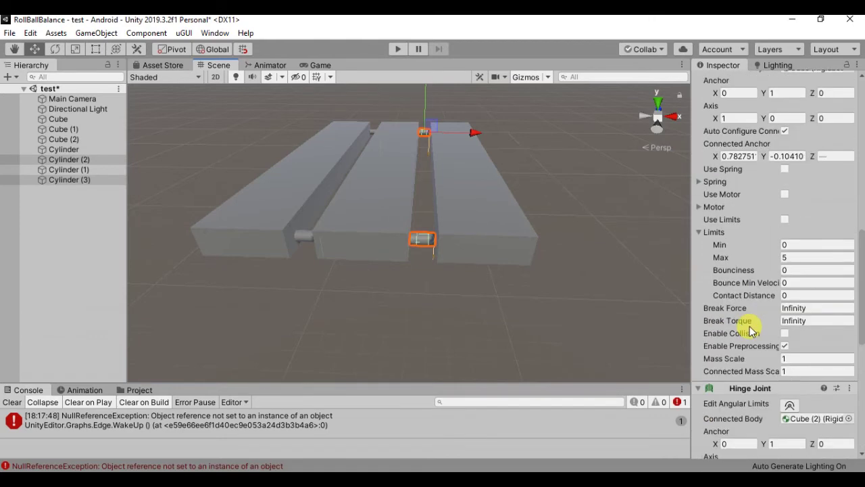
scroll(750, 330, "down", 8)
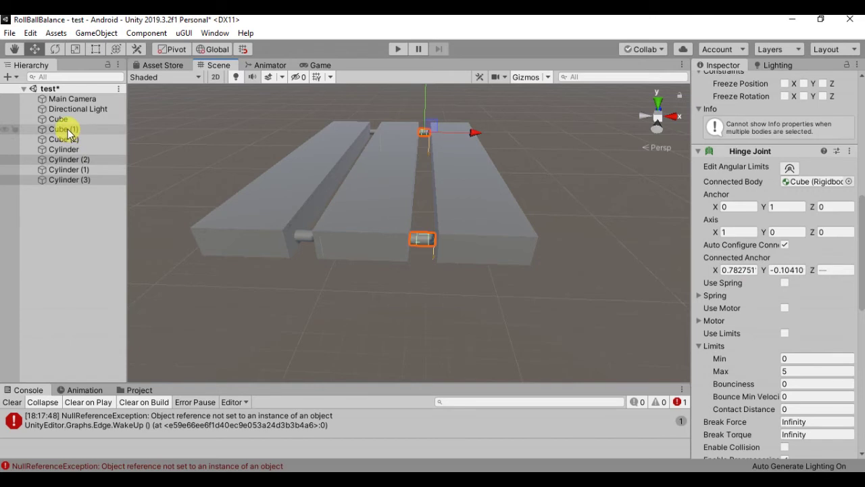
Set Cube (1) as the copied cylinders' Connected Body, then play-test the three planks swinging
left_click_drag(68, 134, 825, 178)
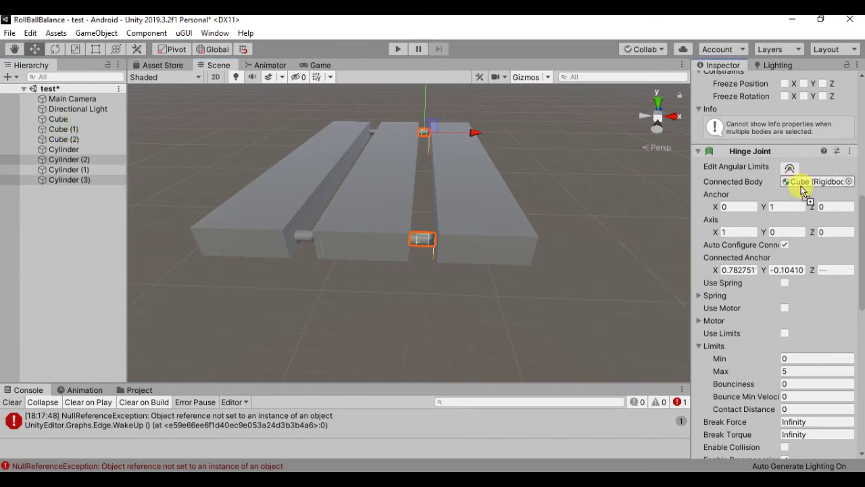
left_click(397, 49)
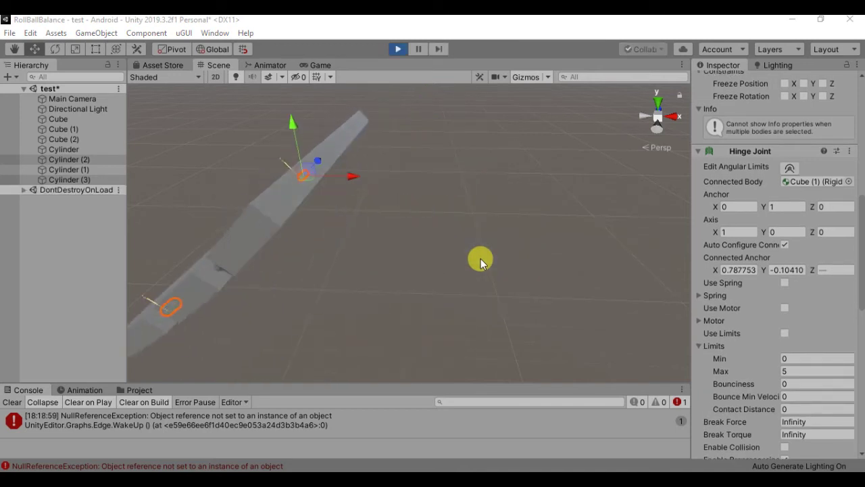
middle_click_drag(428, 248, 406, 178)
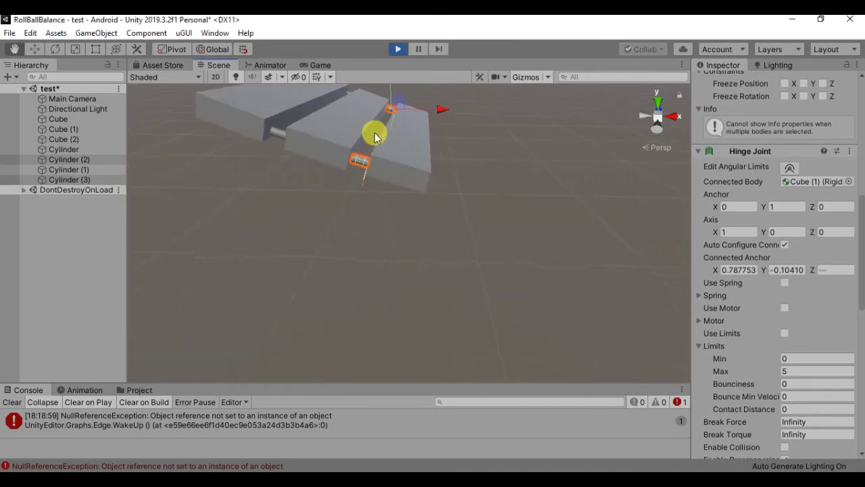
left_click(398, 48)
middle_click_drag(353, 196, 397, 273)
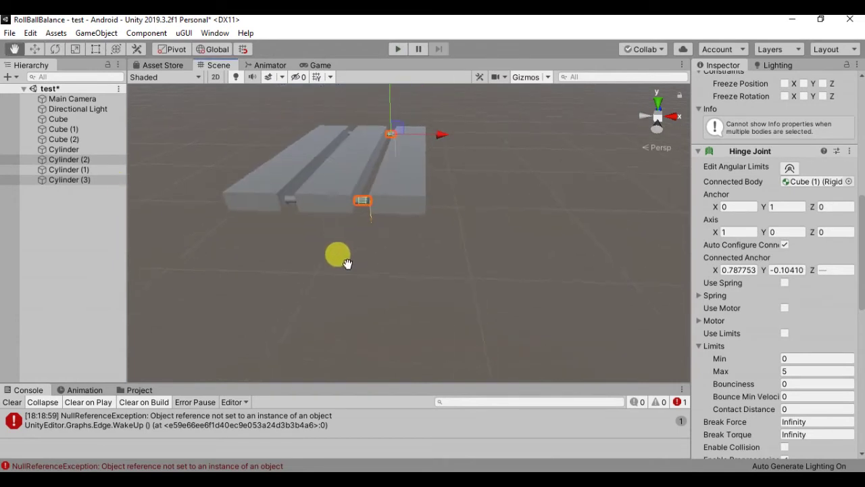
left_click(77, 238)
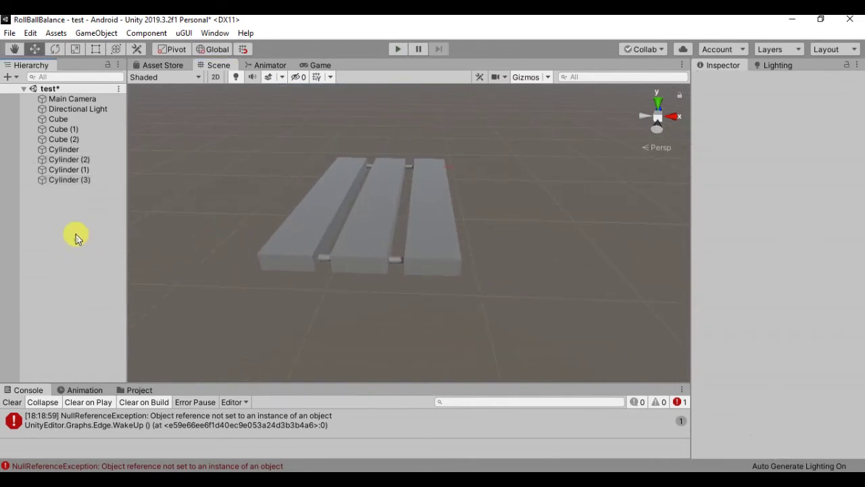
Duplicate Cube (1) through Cylinder (3) and slide the copies right along X
left_click(67, 179)
left_click(64, 132, "shift")
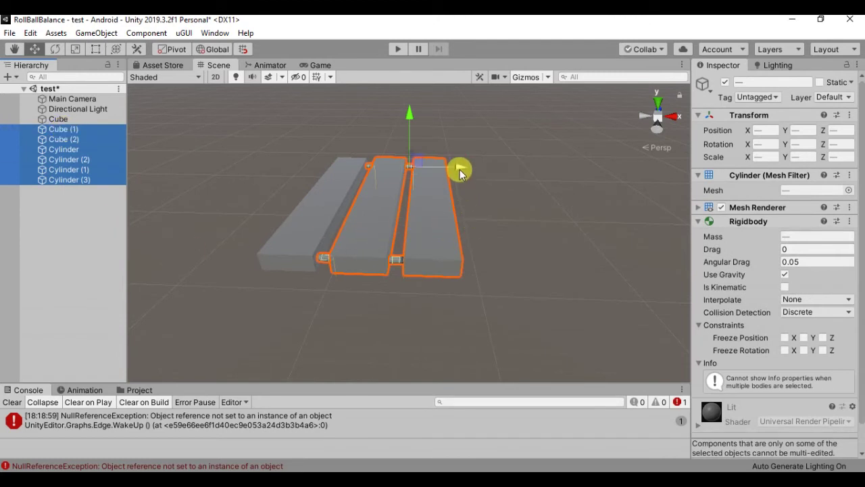
key("ctrl+d")
left_click_drag(443, 260, 589, 262)
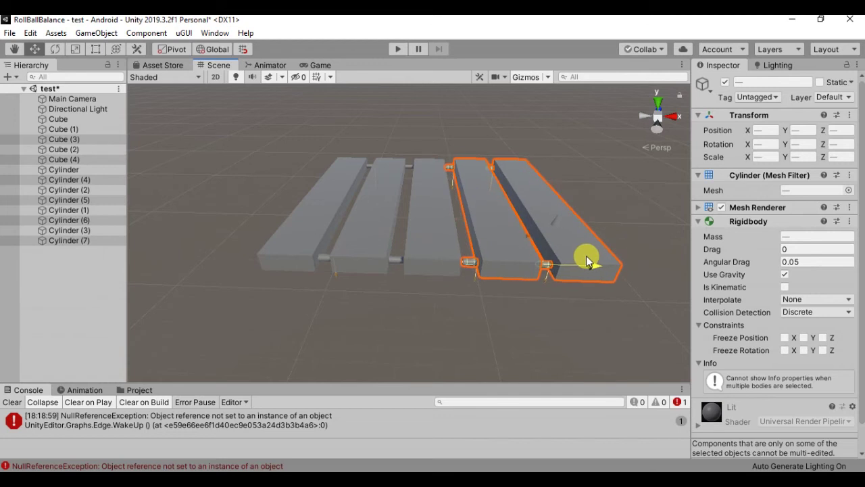
middle_click_drag(585, 255, 473, 205)
middle_click_drag(487, 224, 411, 170)
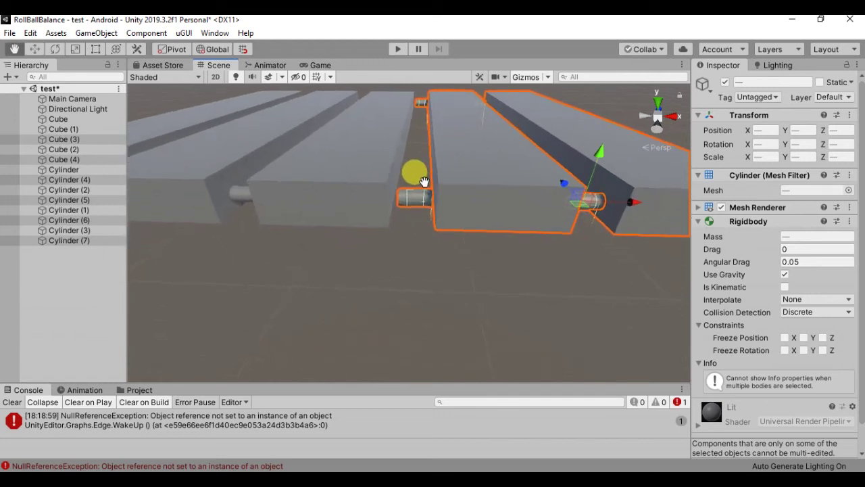
middle_click_drag(684, 191, 681, 194)
scroll(426, 223, "down", 5)
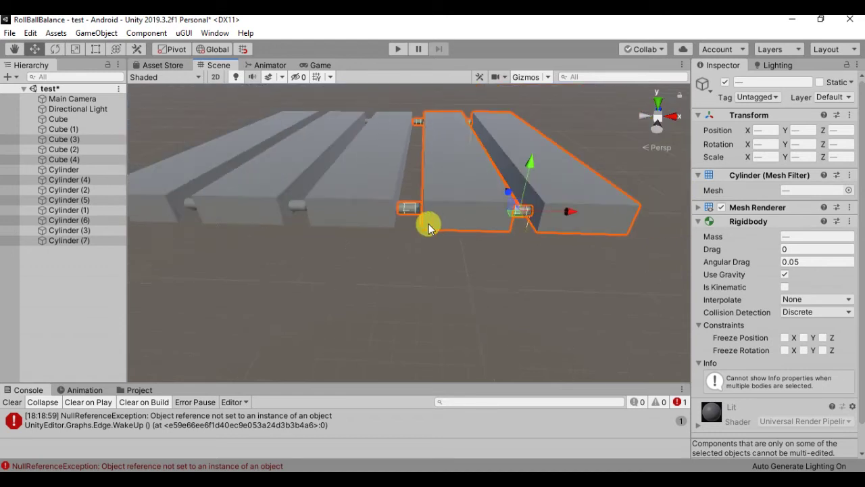
left_click_drag(426, 224, 403, 261, "alt")
Set Cube (2) as the Hinge Joint Connected Body for Cylinder (4) and Cylinder (6)
left_click(408, 250)
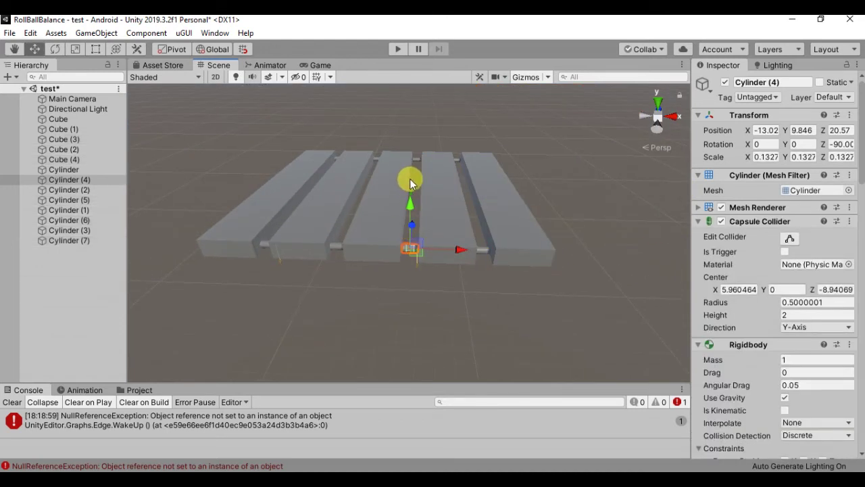
left_click(418, 159, "shift")
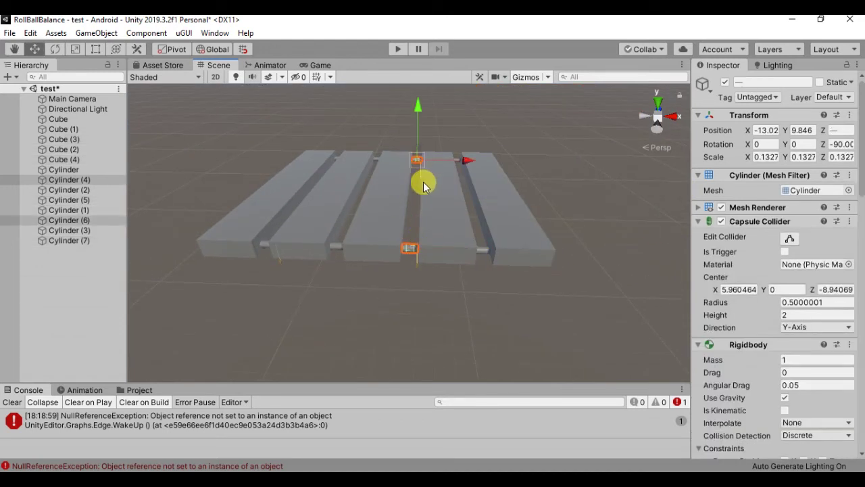
left_click(426, 181)
left_click(390, 200)
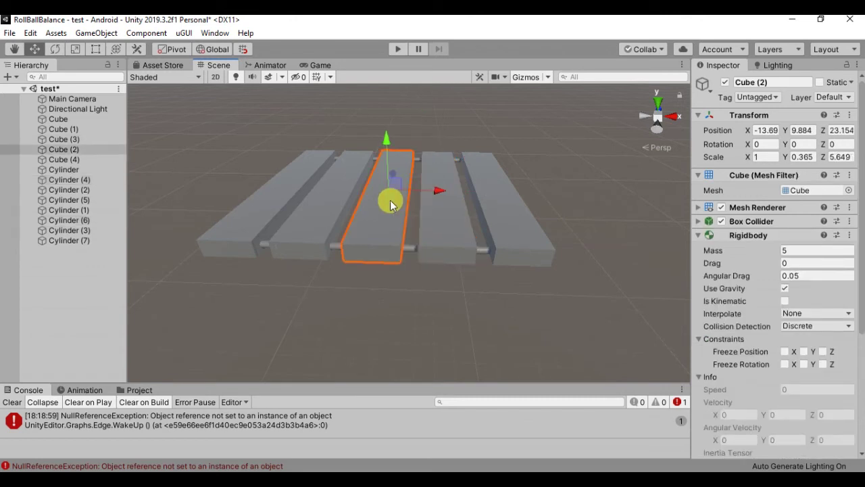
left_click(410, 248)
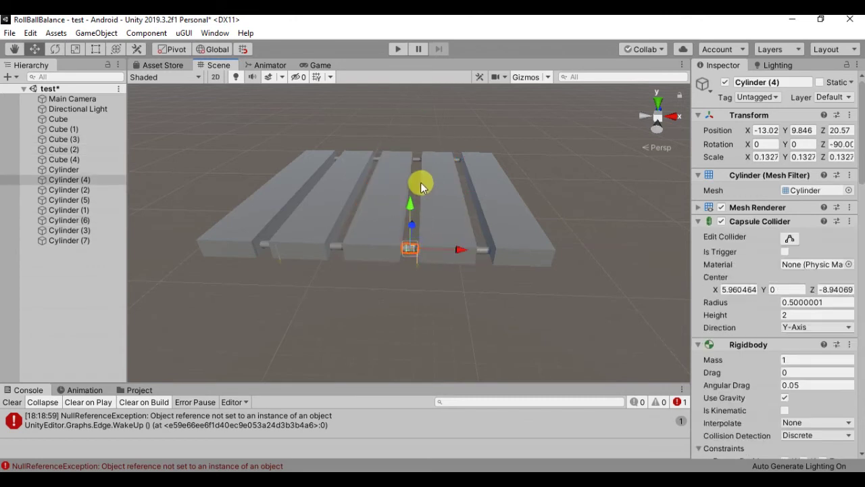
left_click(416, 161, "shift")
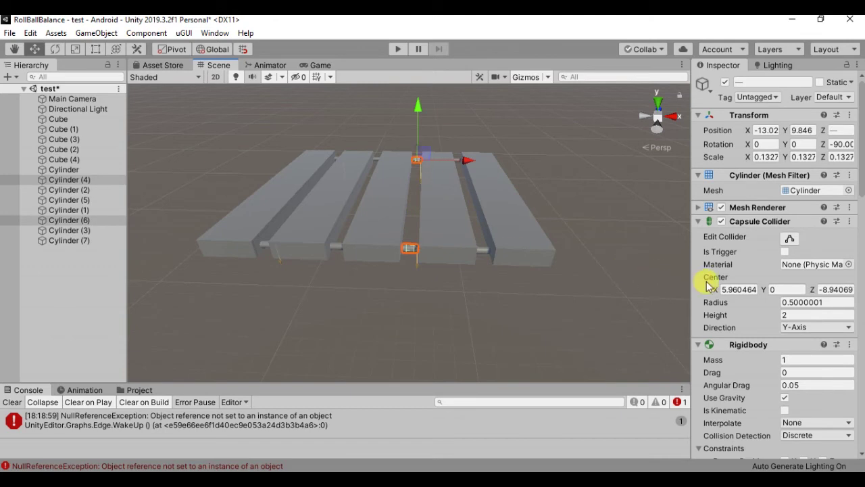
scroll(746, 310, "down", 10)
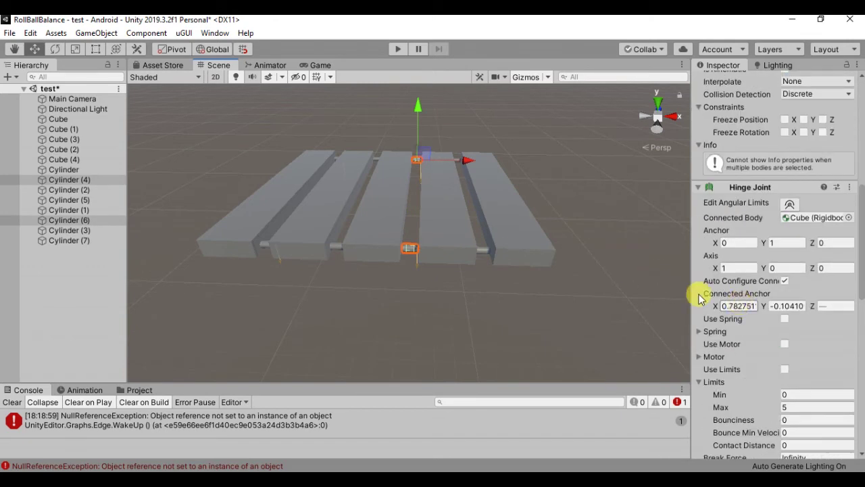
left_click_drag(71, 163, 796, 223)
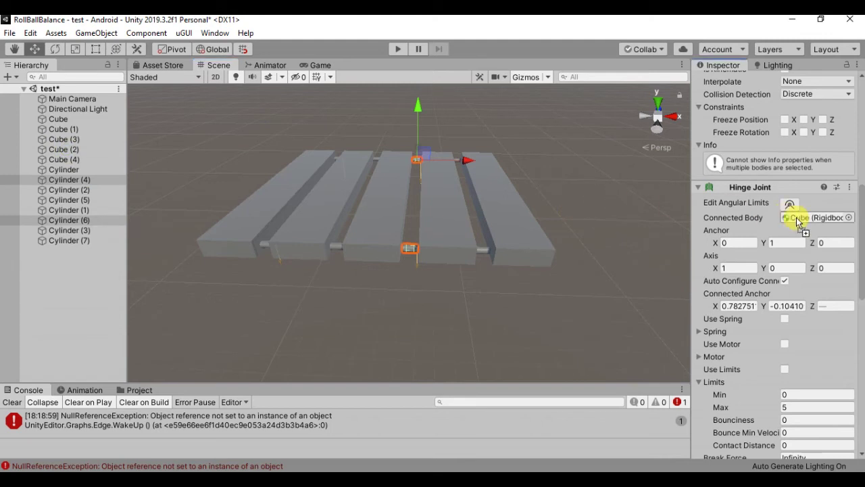
Run a play-mode test of the five-plank bridge and stop it
left_click(396, 50)
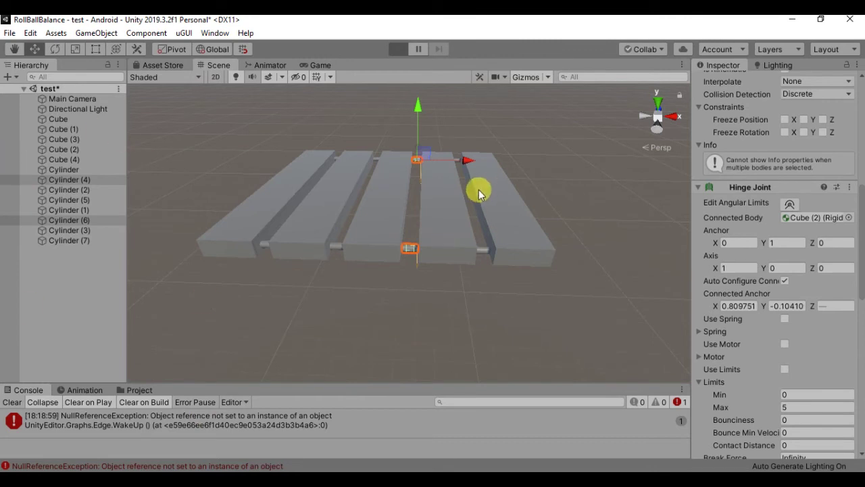
left_click(399, 50)
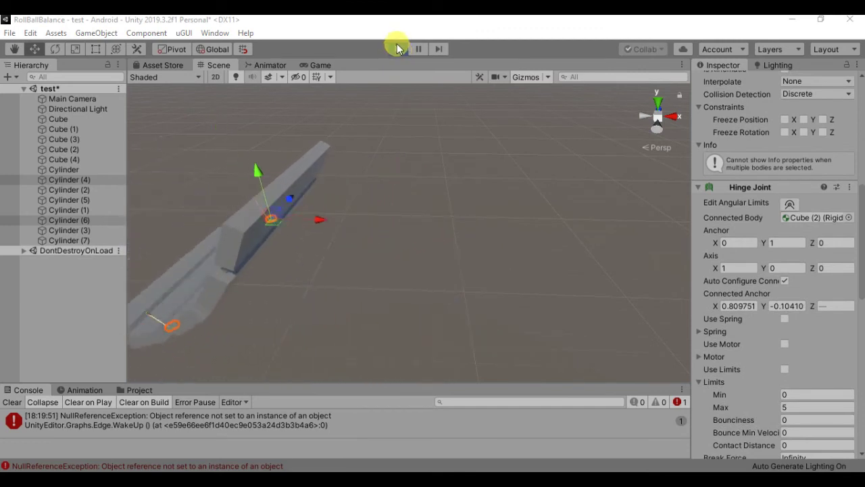
left_click(399, 48)
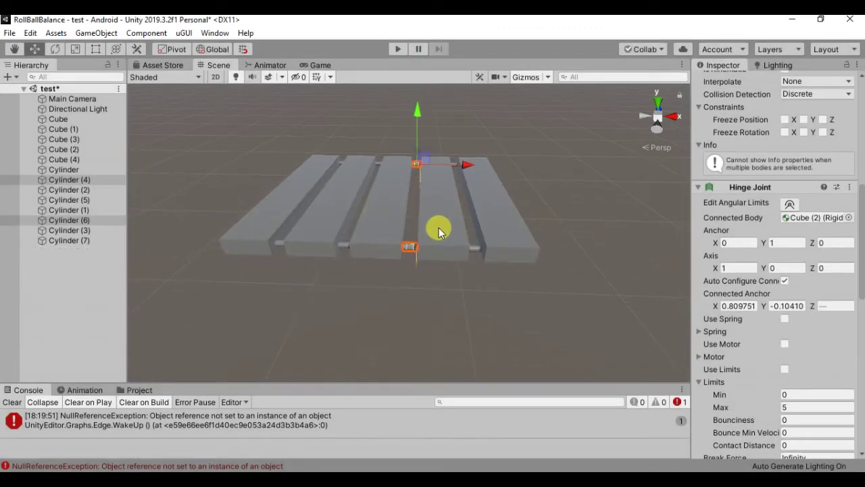
Duplicate Cube (1) through Cylinder (7) and align the copies to the right along X
left_click(97, 257)
left_click(68, 242)
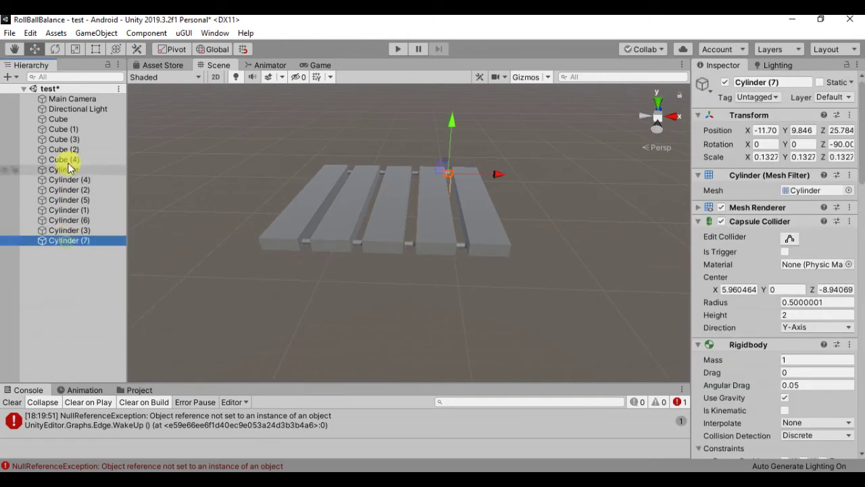
left_click(63, 130, "shift")
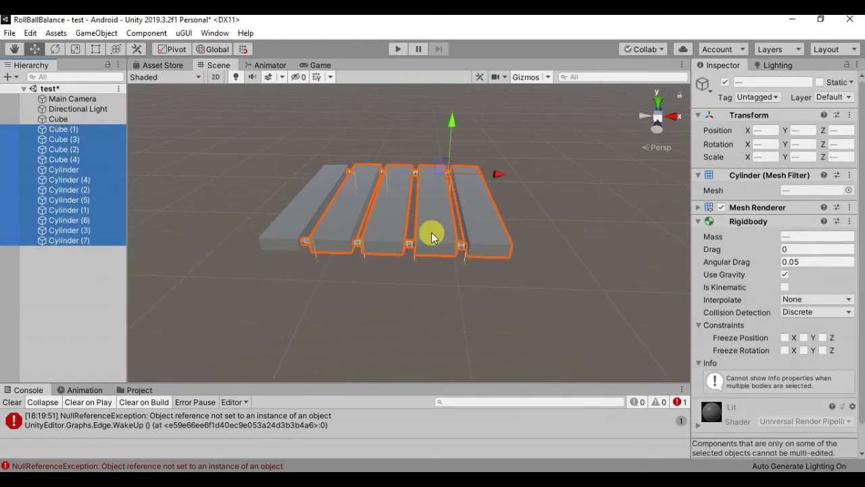
key("ctrl+d")
left_click_drag(409, 243, 617, 251)
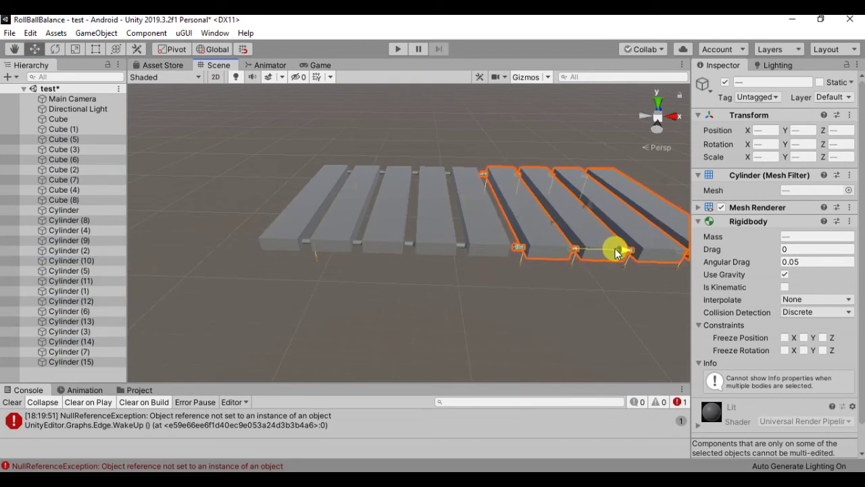
scroll(550, 245, "up", 2)
scroll(435, 225, "up", 3)
scroll(469, 284, "up", 3)
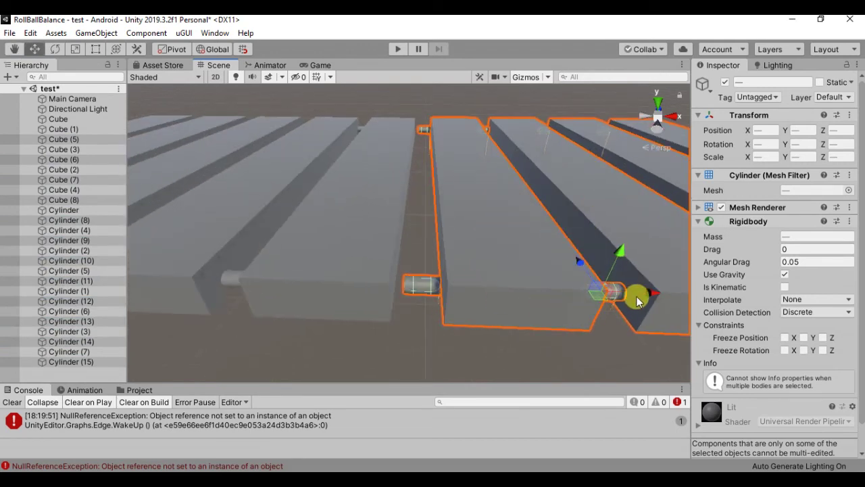
left_click_drag(652, 294, 647, 294)
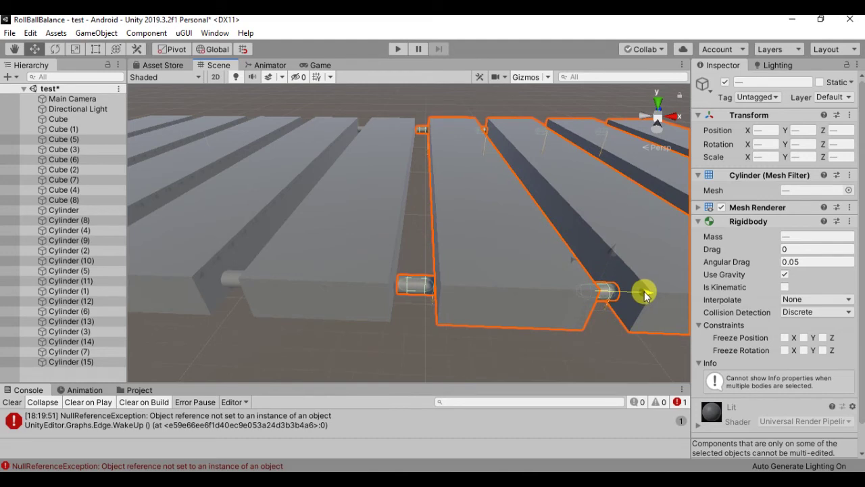
scroll(338, 257, "down", 5)
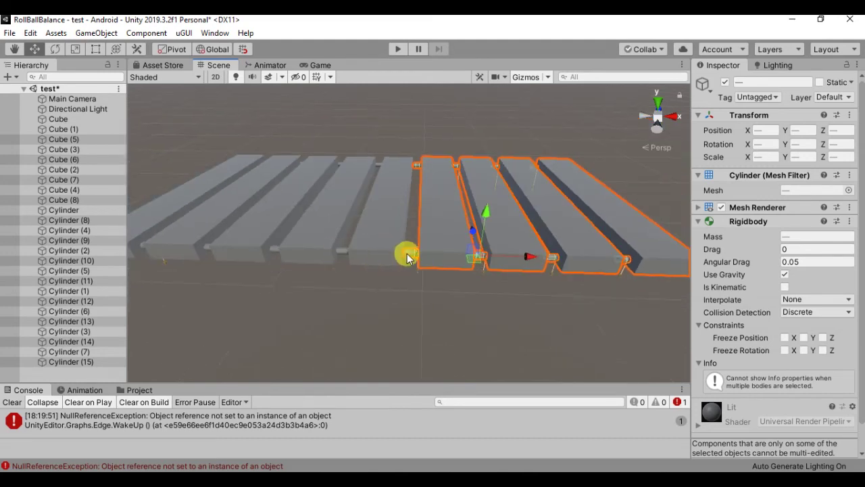
Select the joining cylinders Cylinder (8) and Cylinder (12) and plank Cube (4)
left_click(407, 258)
left_click(416, 168, "shift")
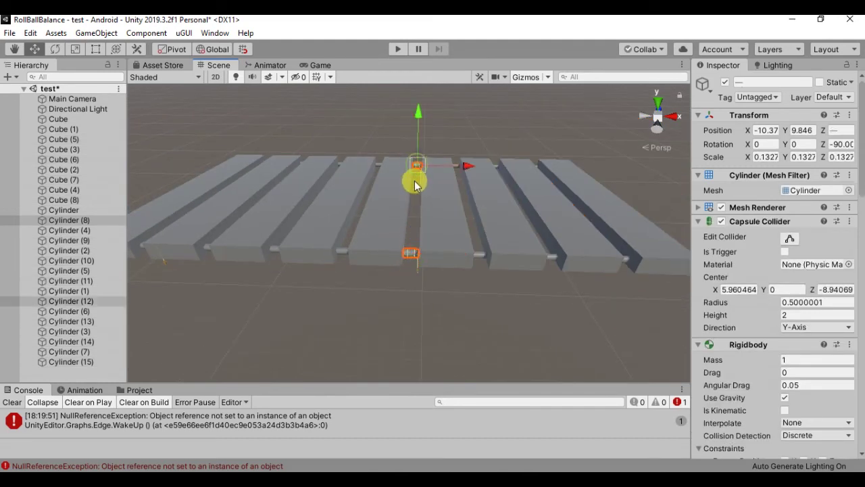
left_click(356, 217)
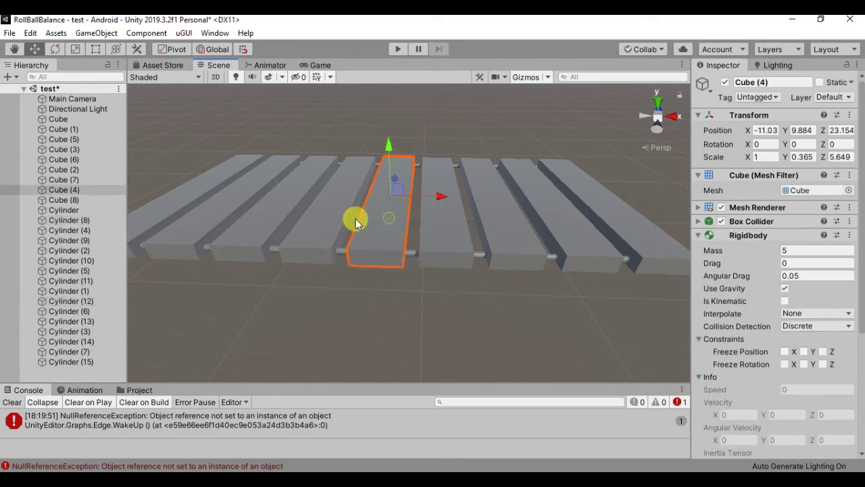
left_click(412, 255)
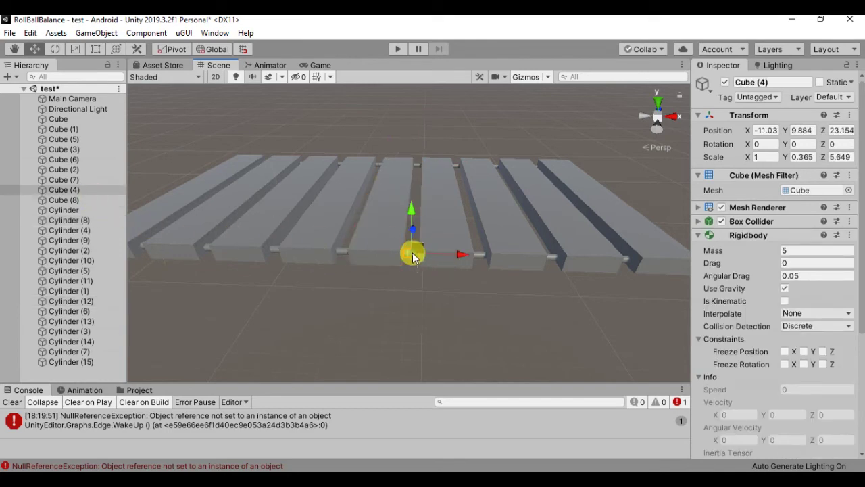
Connect Cylinder (8) and Cylinder (12) hinges to Cube (4), then briefly play-test the nine-plank bridge
left_click(416, 168, "shift")
scroll(769, 291, "down", 3)
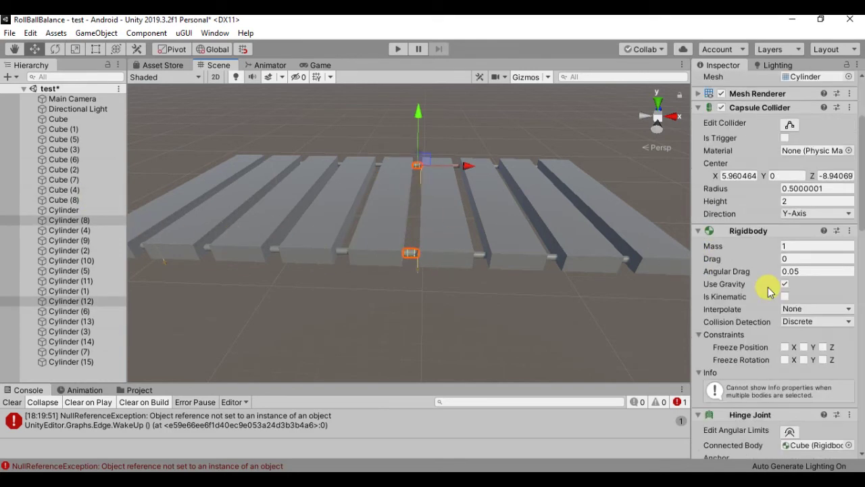
scroll(768, 291, "down", 3)
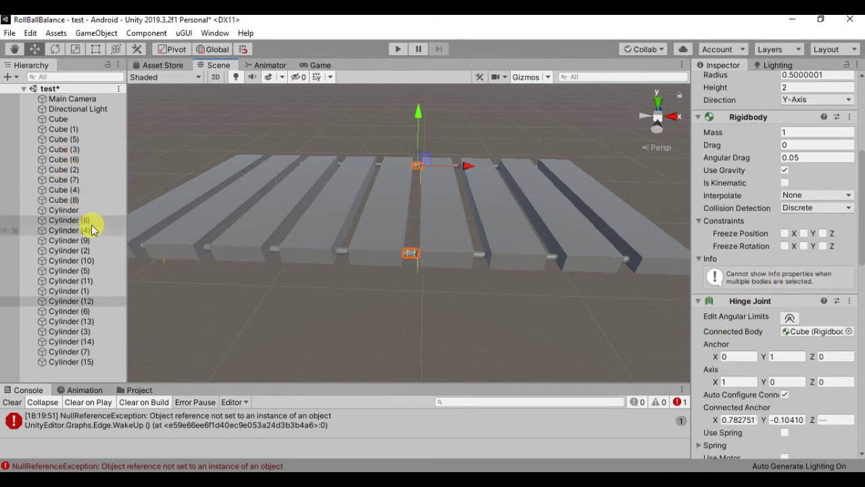
left_click_drag(88, 201, 799, 336)
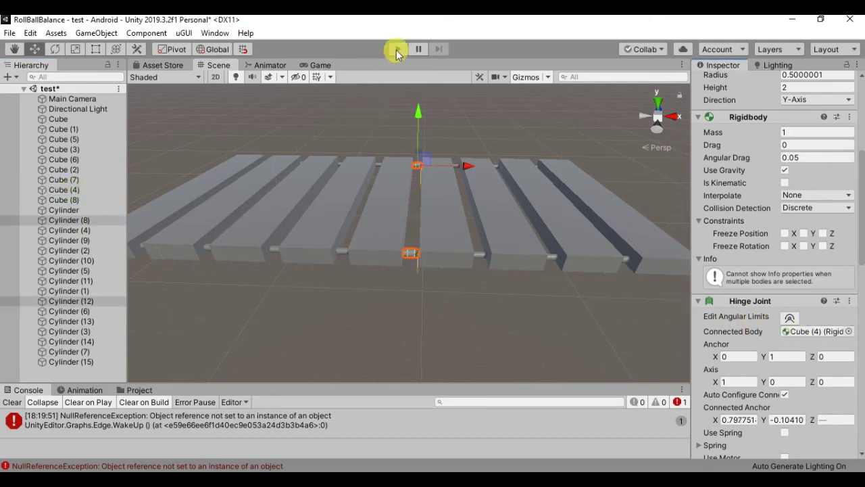
left_click(397, 51)
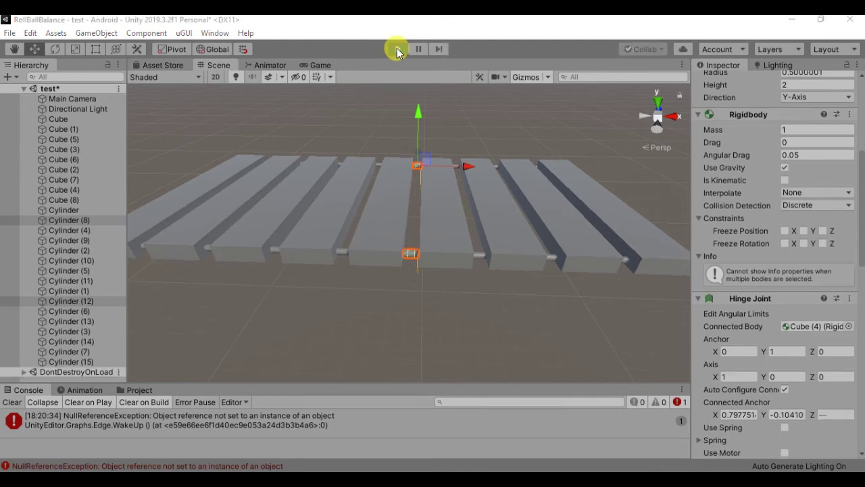
left_click(397, 50)
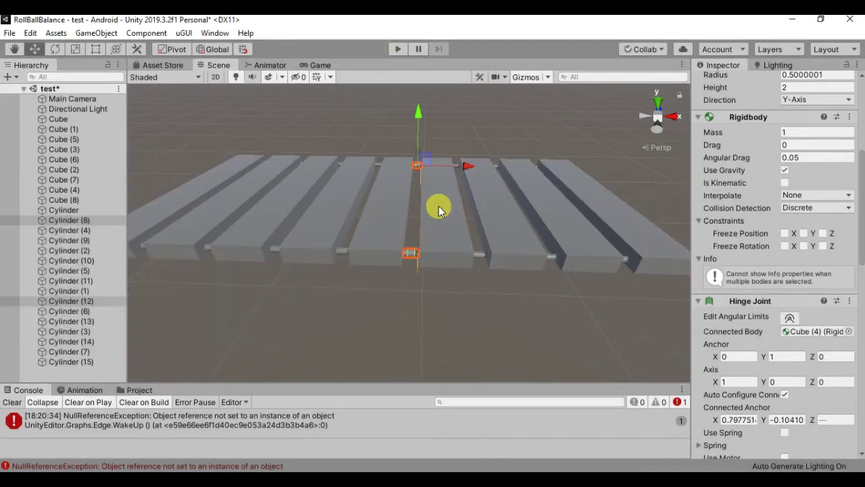
Freeze Cube (8)'s position on X, Y and Z and play-test the bridge sagging into an arc
left_click(632, 220)
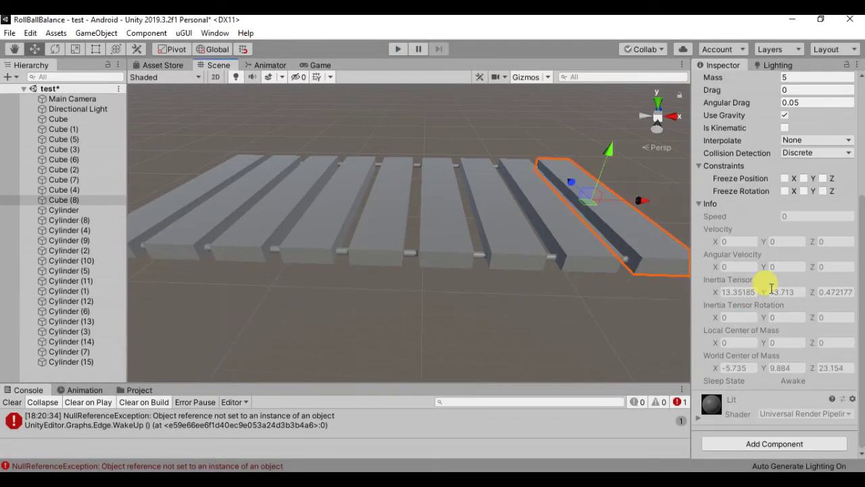
scroll(771, 289, "up", 5)
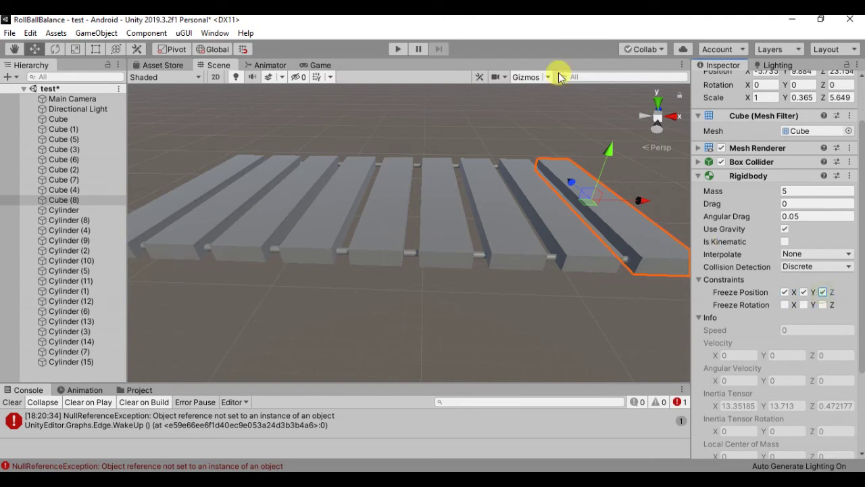
left_click(398, 50)
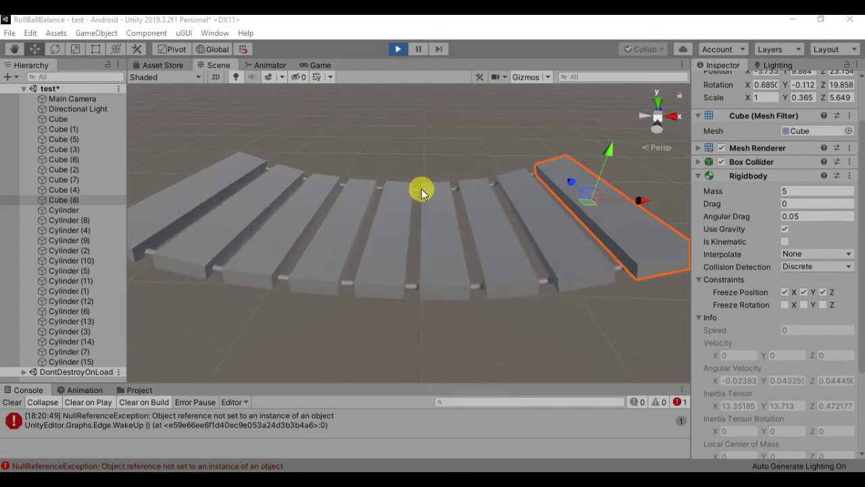
mouse_move(441, 212)
right_mouse_down()
mouse_move(403, 268)
mouse_move(529, 238)
right_mouse_up()
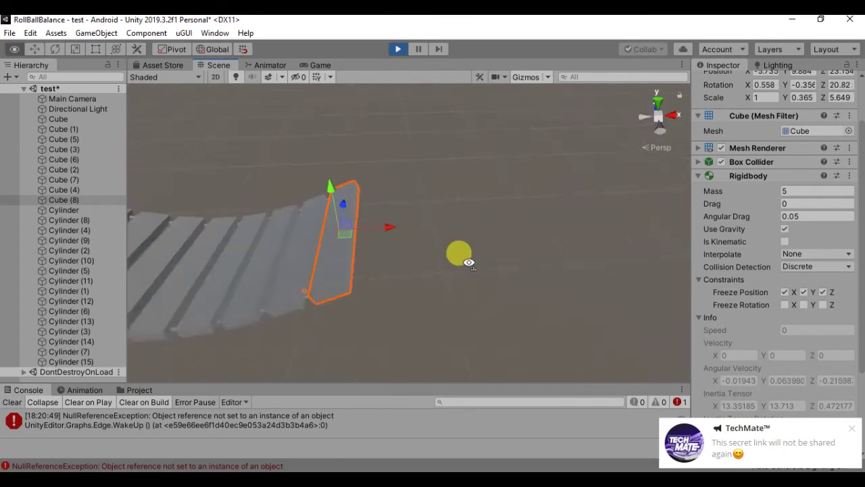
right_click_drag(529, 238, 477, 248)
scroll(491, 224, "down", 2)
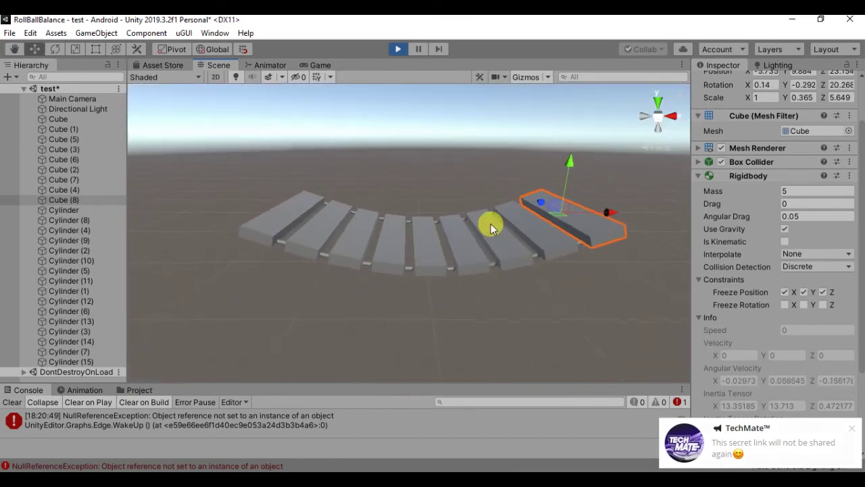
left_click(394, 49)
left_click(9, 76)
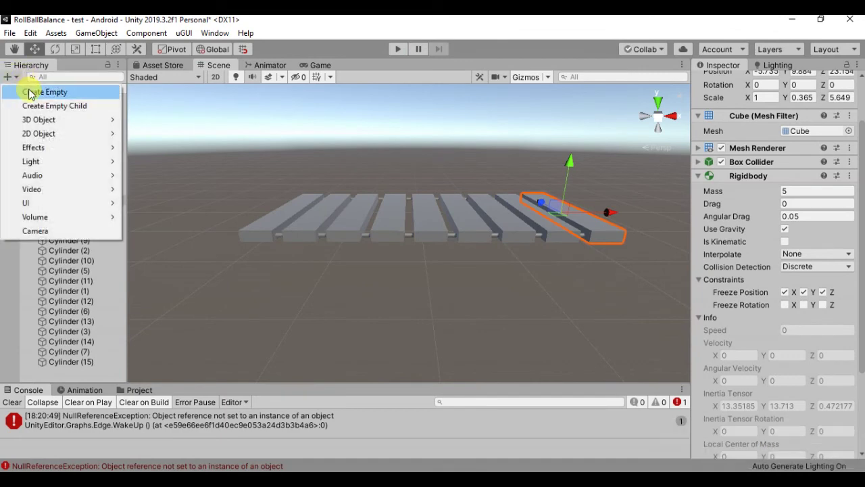
Create an empty GameObject named Bridge
left_click(38, 90)
left_click(74, 372)
type("Bridge")
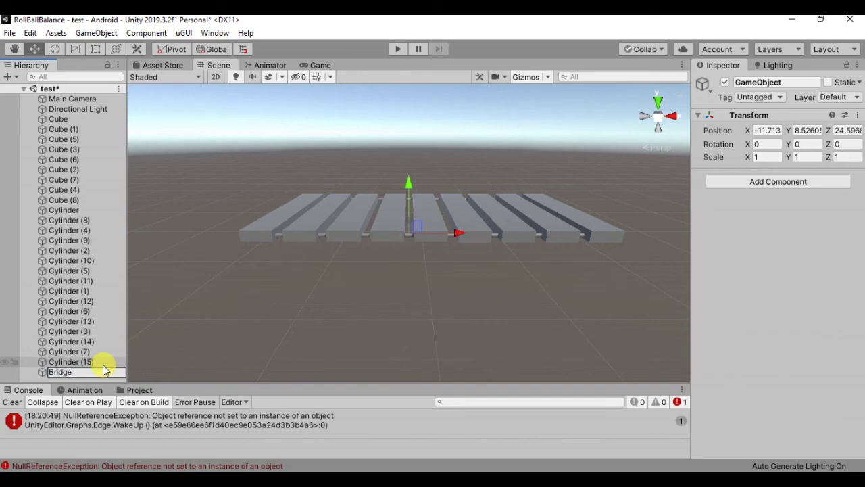
left_click(87, 352)
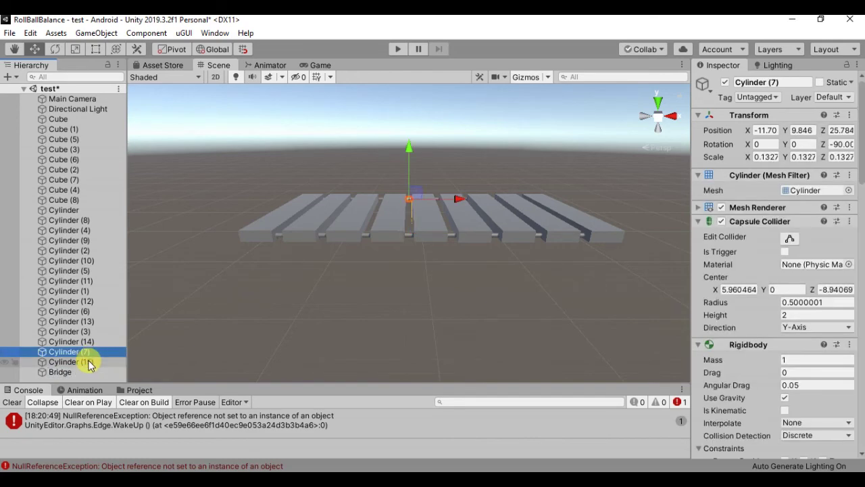
Parent Cube through Cylinder (15) under Bridge and collapse the group
left_click(88, 362)
left_click(71, 118, "shift")
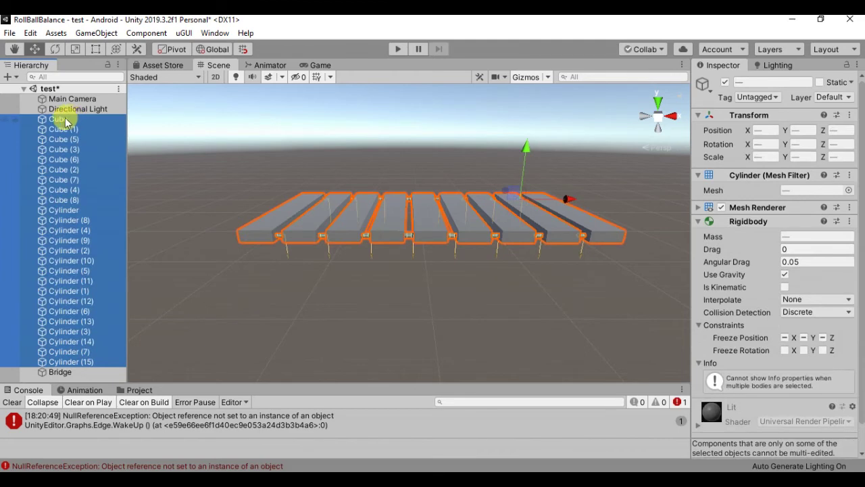
mouse_move(72, 120)
left_mouse_down()
mouse_move(71, 358)
mouse_move(61, 372)
left_mouse_up()
left_click(29, 121)
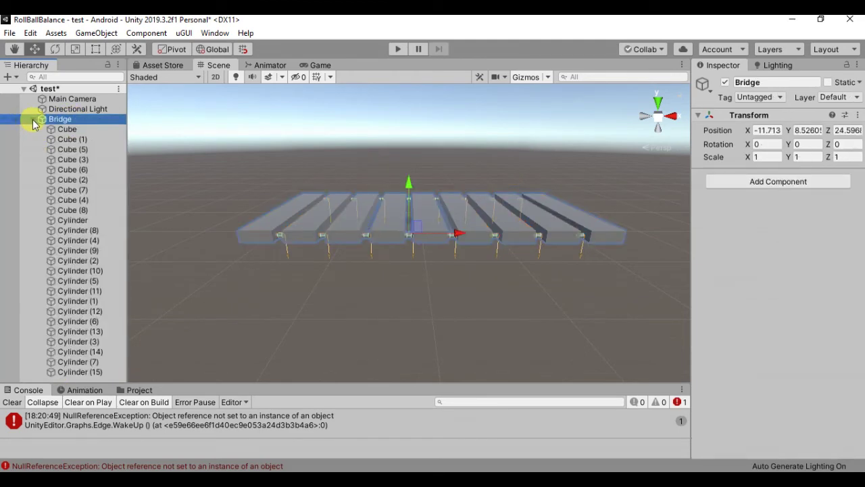
left_click(32, 120)
left_click(51, 145)
right_click(50, 146)
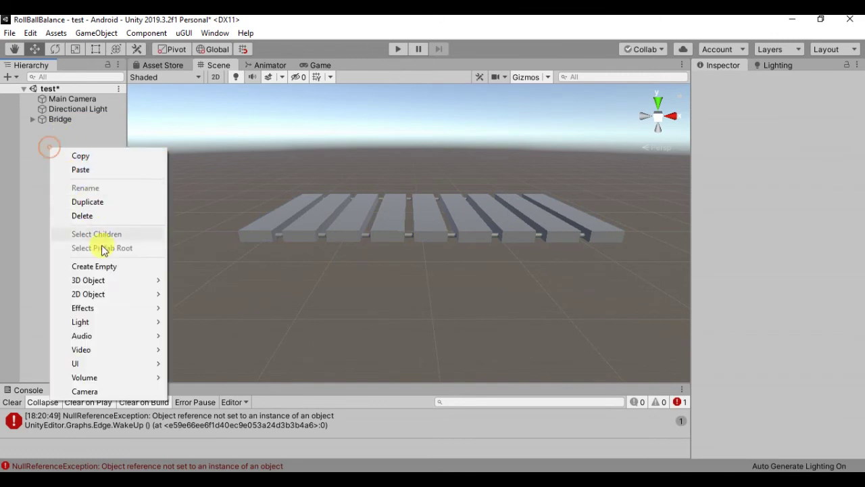
Add a Sphere, raise it above the bridge, and scale it to about 1.3023
left_click(124, 279)
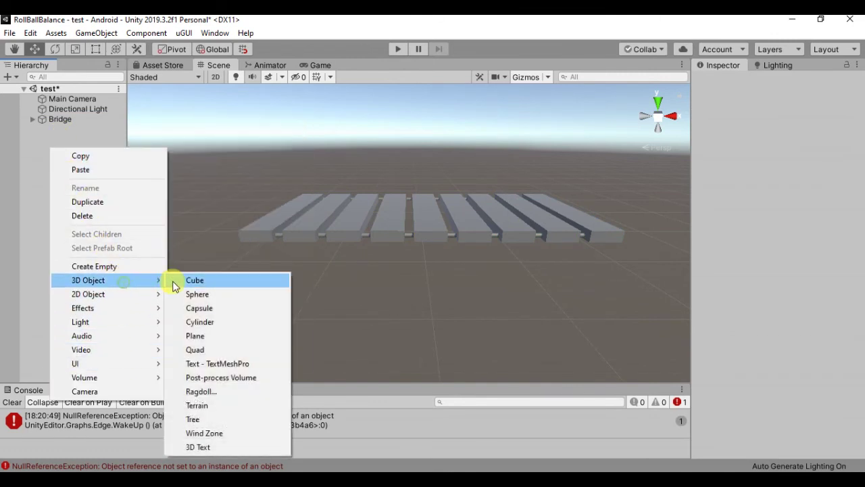
left_click(209, 298)
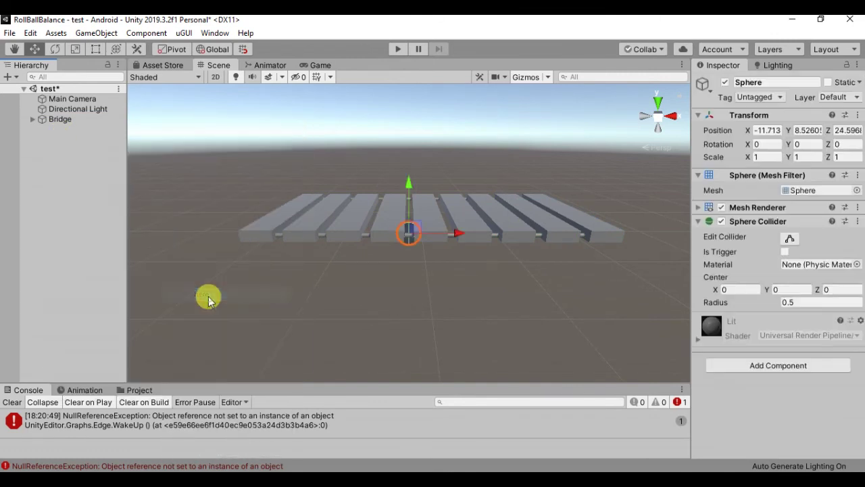
mouse_move(404, 195)
left_mouse_down()
mouse_move(405, 140)
mouse_move(401, 175)
mouse_move(326, 225)
mouse_move(324, 151)
mouse_move(340, 264)
left_mouse_up()
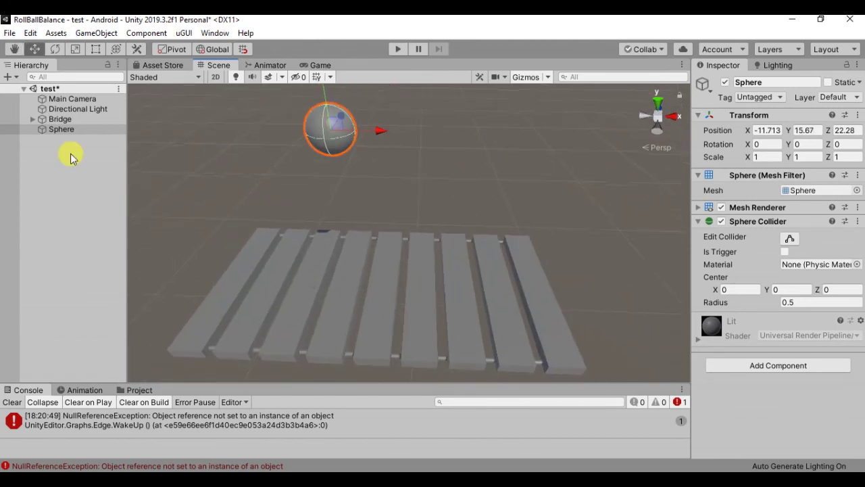
left_click(75, 49)
left_click_drag(333, 127, 349, 140)
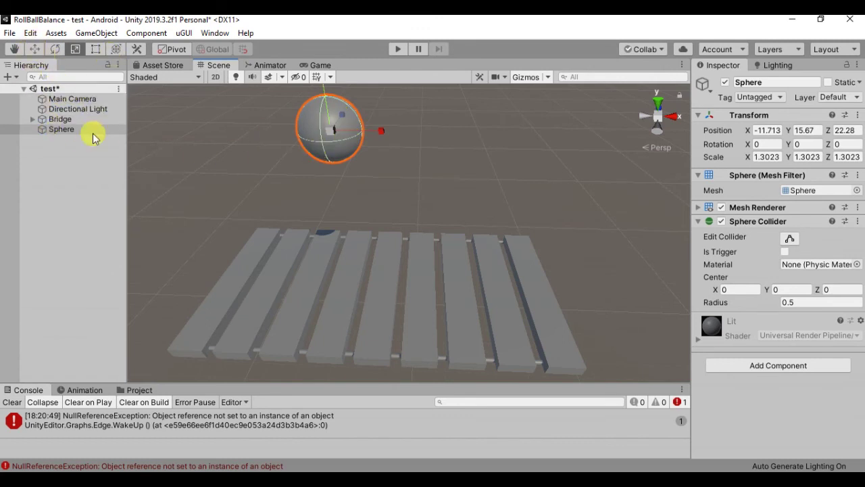
left_click(33, 51)
Give the sphere a Rigidbody with mass 5
left_click(756, 365)
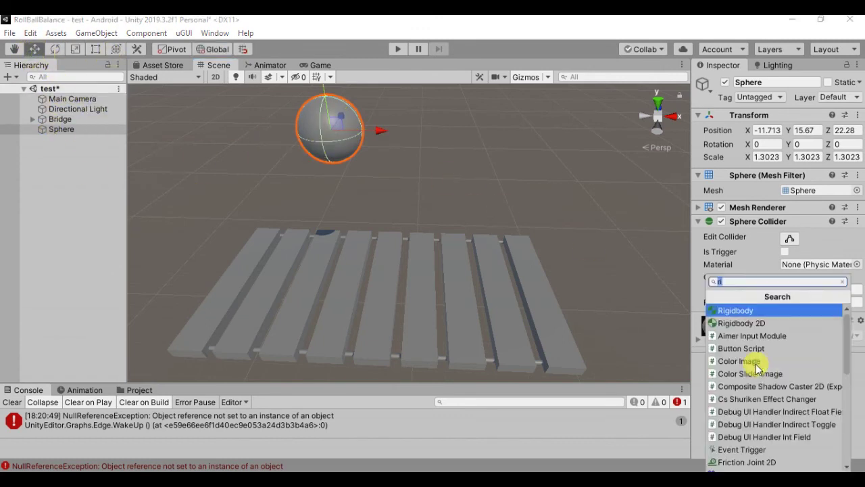
key("Return")
type("5")
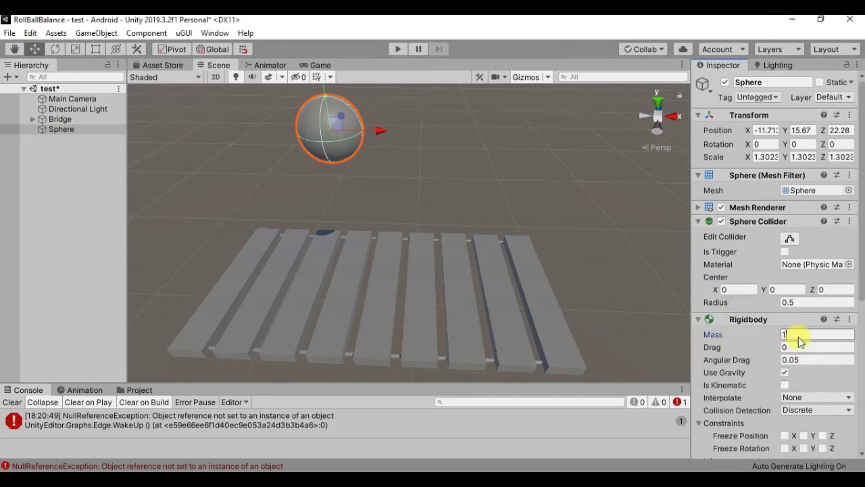
left_click(393, 50)
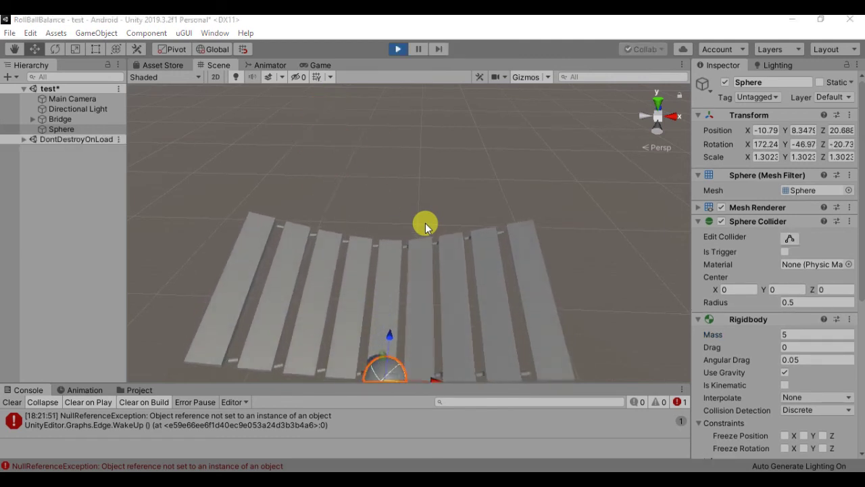
Stop the sphere-drop test and expand the Bridge group to show its planks and hinges
left_click(398, 49)
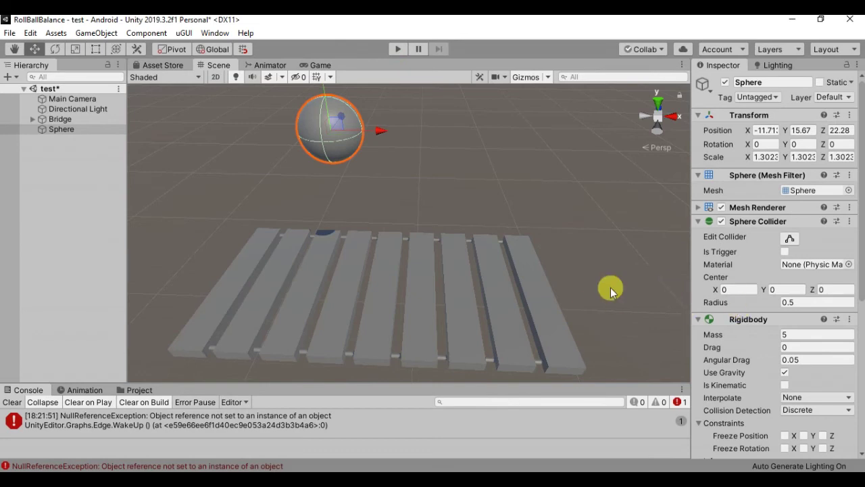
left_click(32, 119)
left_click(220, 312)
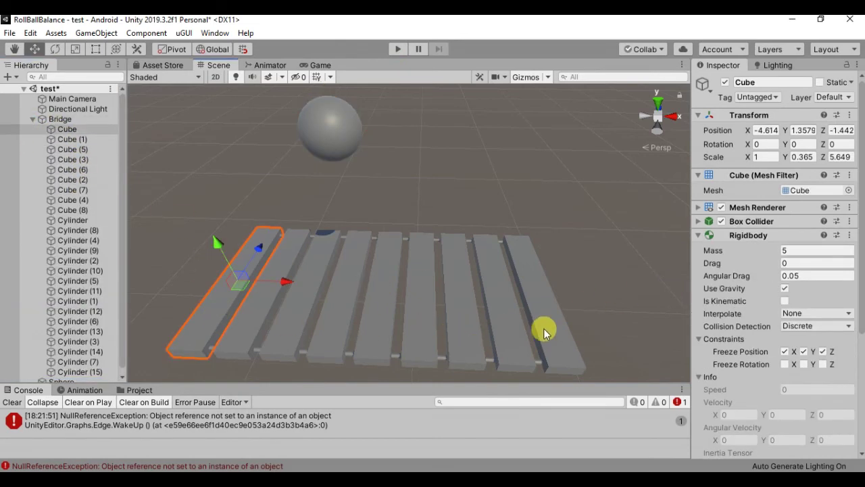
Make Cube and Cube (8) kinematic with position unfrozen, then run the scene
left_click(562, 330, "shift")
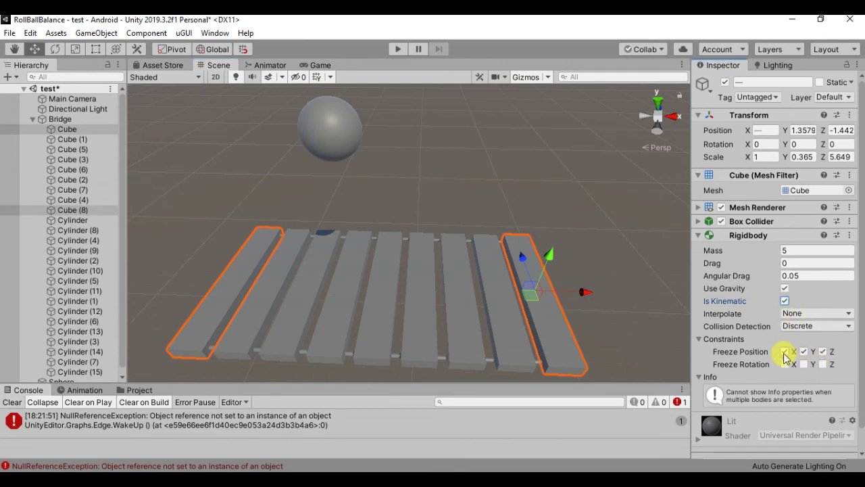
left_click(824, 352)
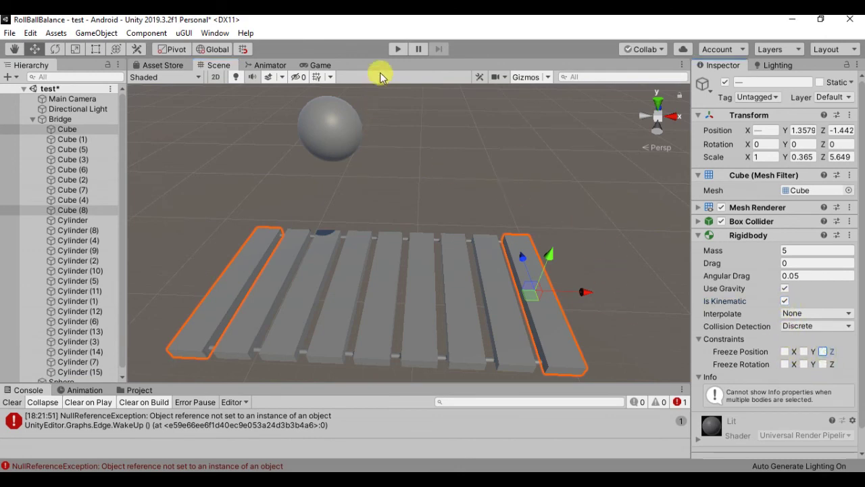
left_click(395, 51)
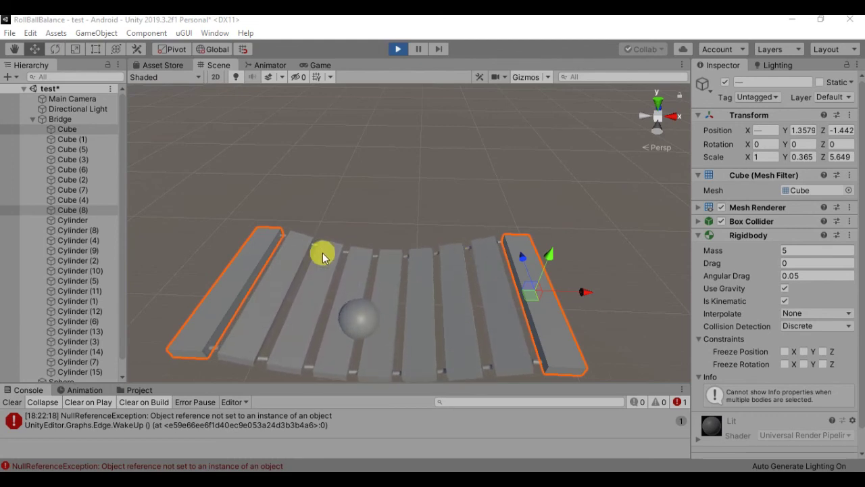
Push the sphere to the left during the play test, then stop playing
left_click(379, 340)
left_click_drag(367, 332, 258, 276)
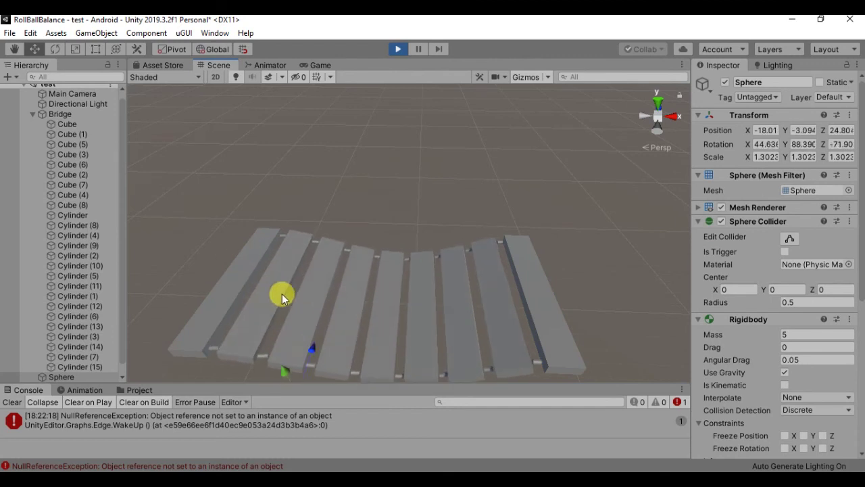
left_click(397, 49)
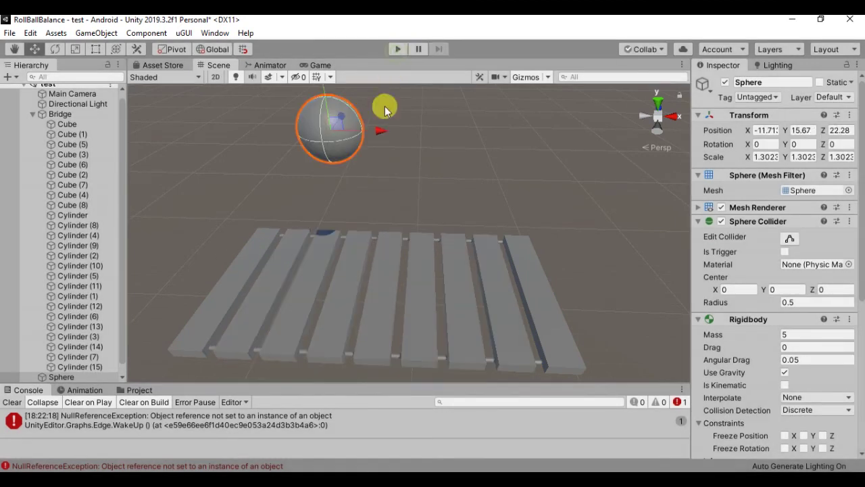
Move the sphere to about X -15.5 and Y 15.39 above the bridge, then replay the scene
left_click_drag(378, 137, 300, 129)
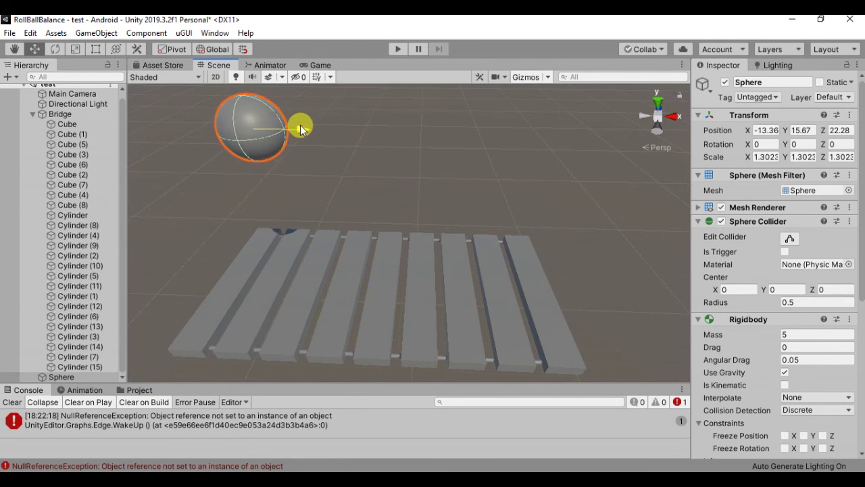
key("f")
left_click_drag(371, 137, 378, 236)
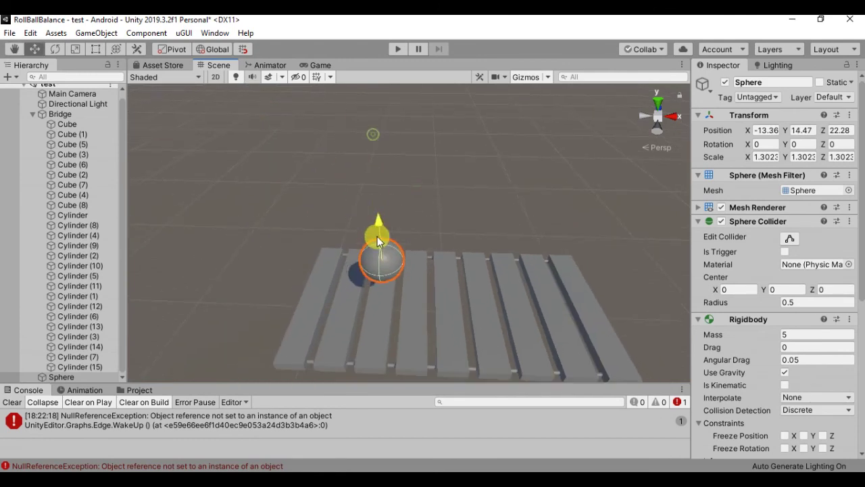
left_click_drag(385, 284, 379, 322)
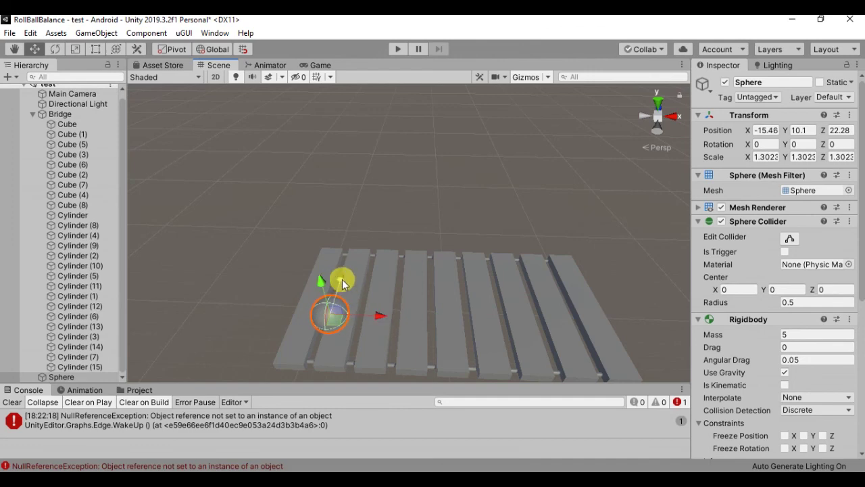
left_click_drag(302, 245, 282, 206)
left_click(401, 45)
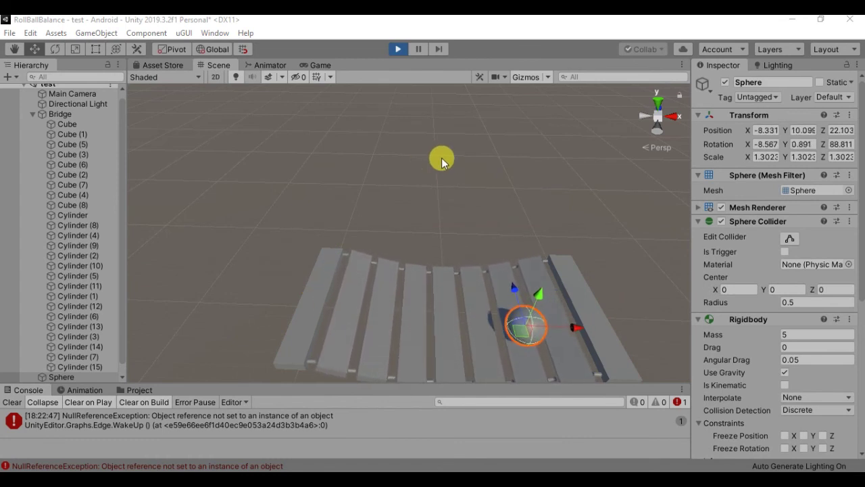
While the scene plays, set the sphere's Rigidbody Mass to 10 and lift it off the bridge
middle_click_drag(452, 166, 409, 157)
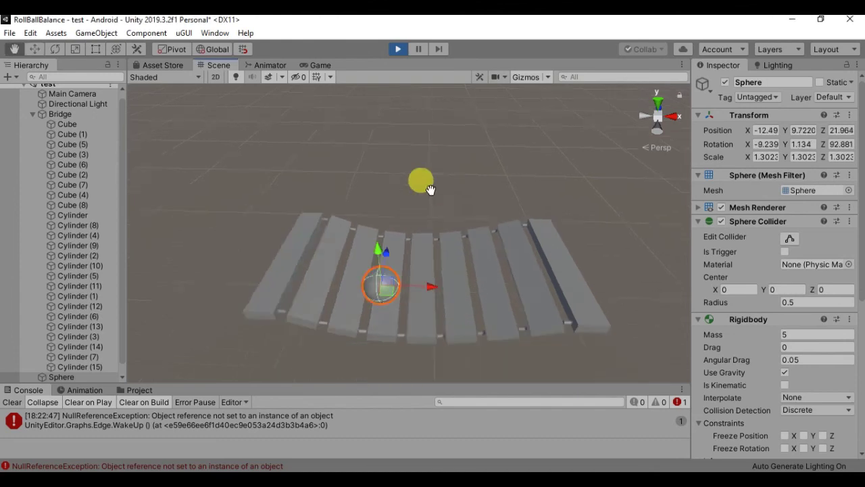
left_click_drag(409, 157, 410, 192, "alt")
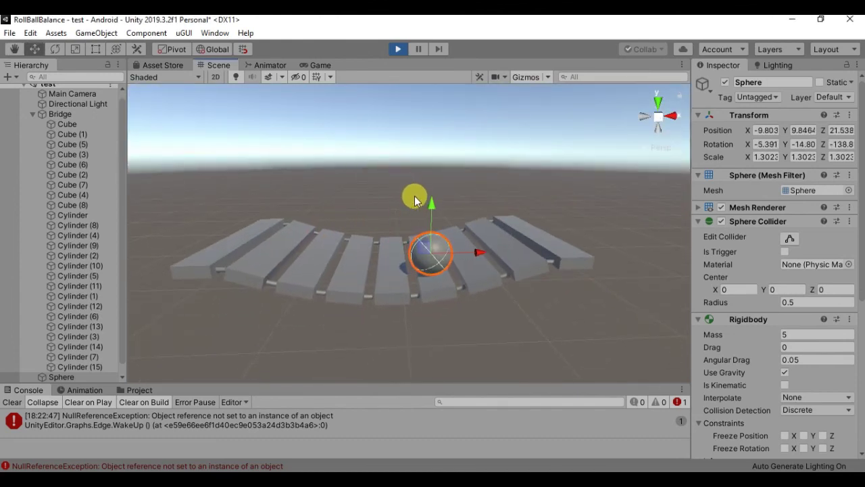
left_click(803, 334)
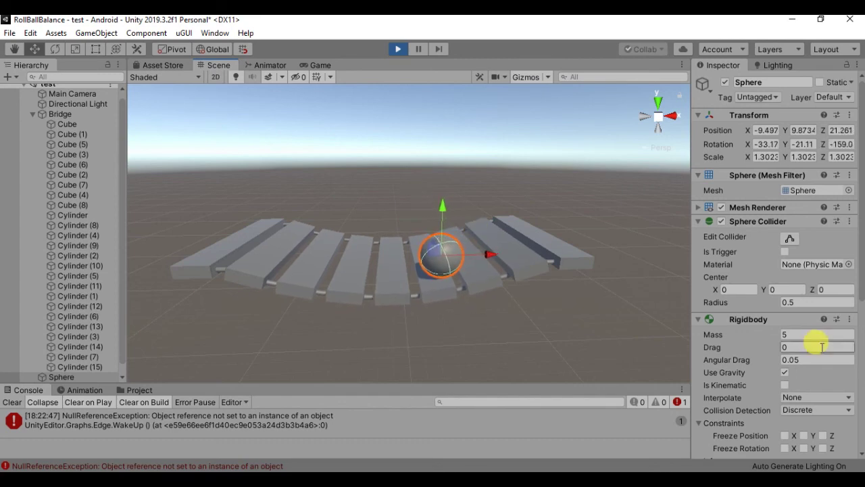
type("10")
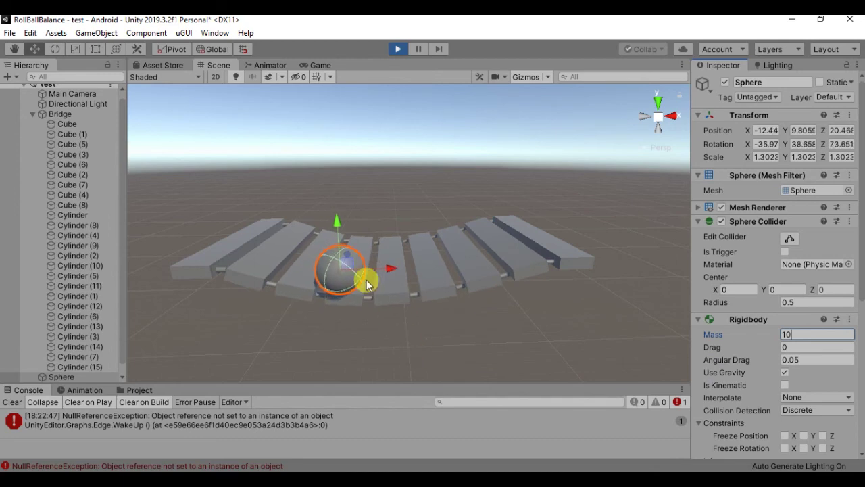
left_click_drag(359, 273, 397, 177)
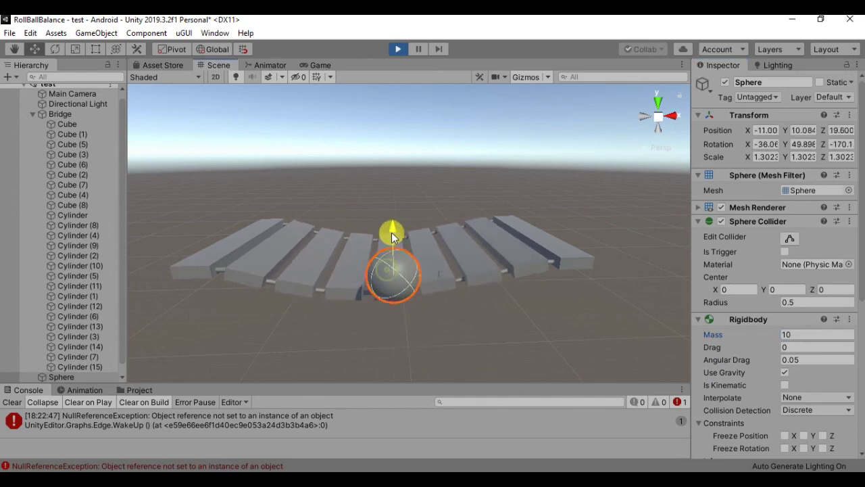
Stop the play test and orbit the view to see the bridge side-on
left_click(398, 49)
left_click_drag(482, 229, 336, 340, "alt")
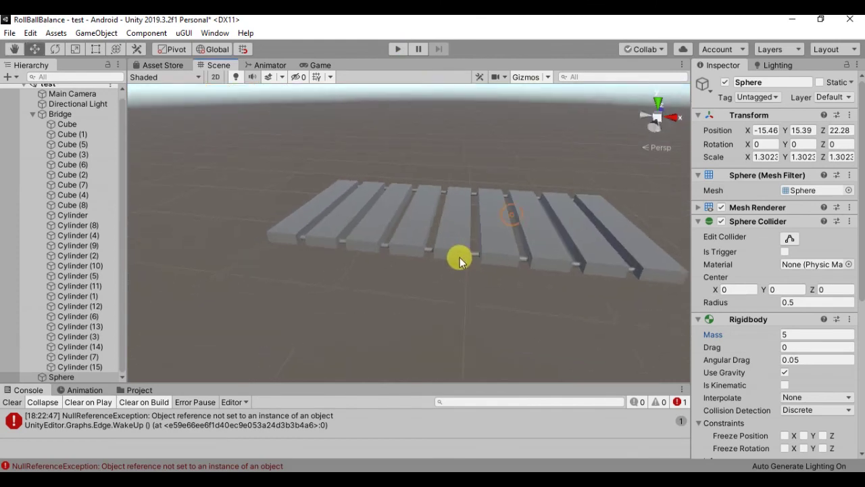
mouse_move(383, 156)
left_mouse_down("alt")
mouse_move(346, 229)
mouse_move(232, 289)
left_mouse_up("alt")
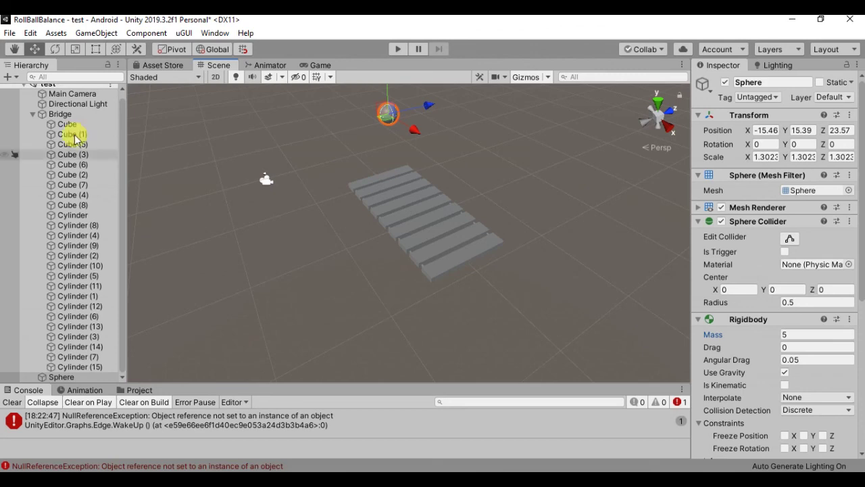
left_click_drag(297, 191, 284, 291, "alt")
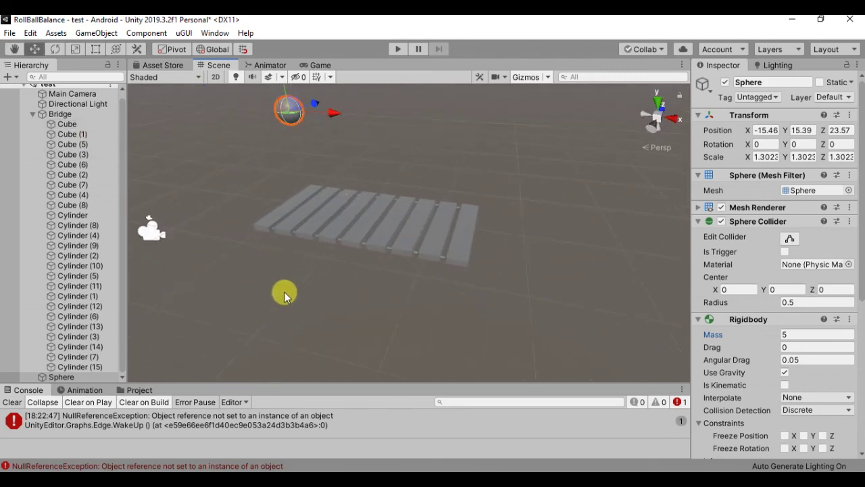